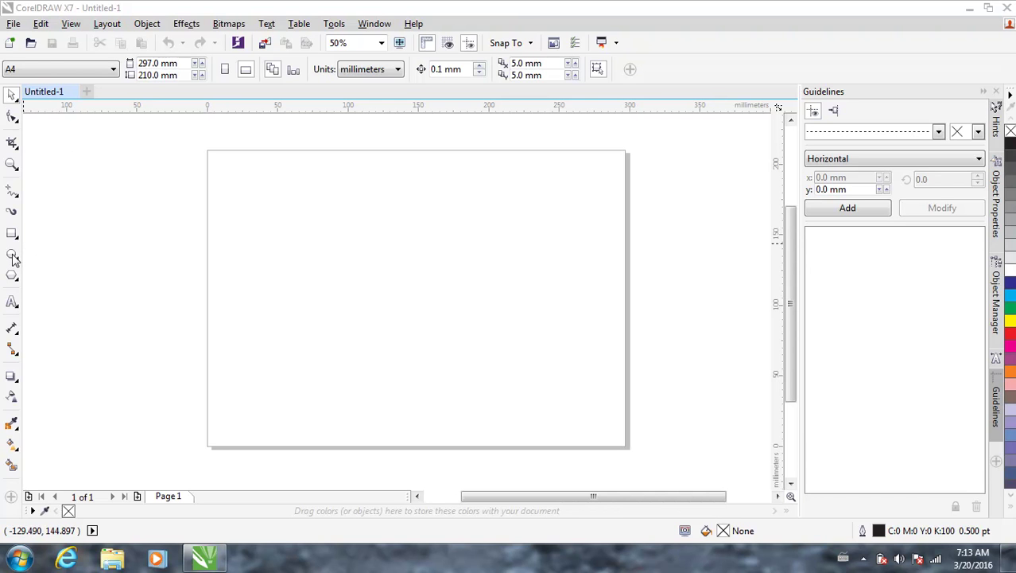
- Draw a circle about 103 mm in diameter near the middle of the page with the Ellipse tool
left_click(13, 256)
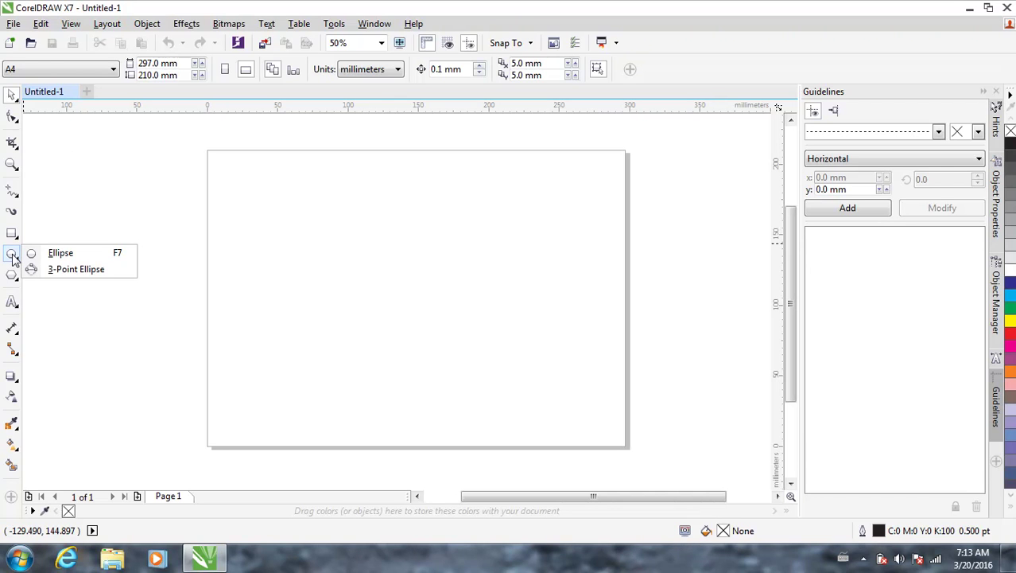
left_click(49, 251)
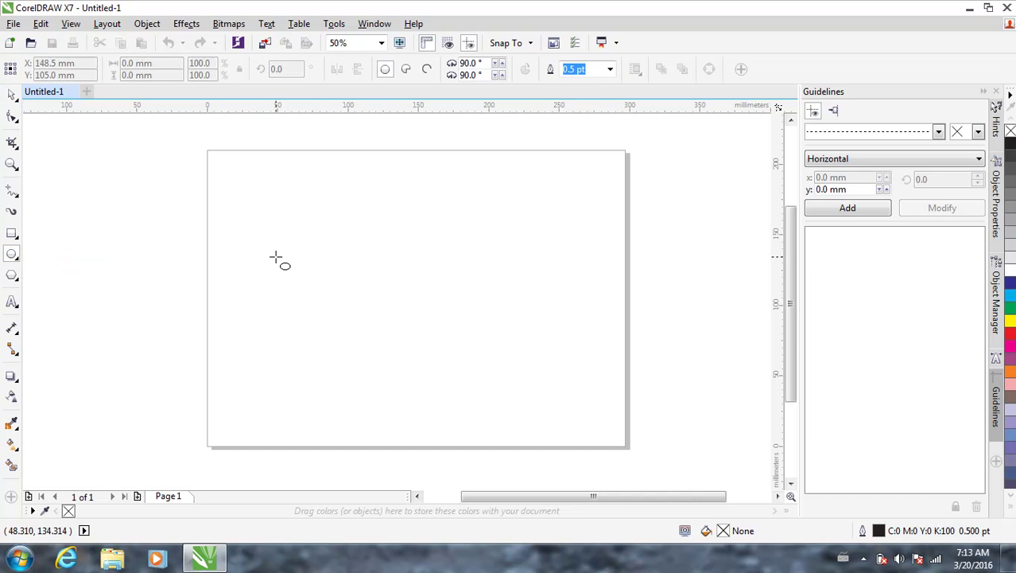
left_click_drag(325, 215, 469, 353)
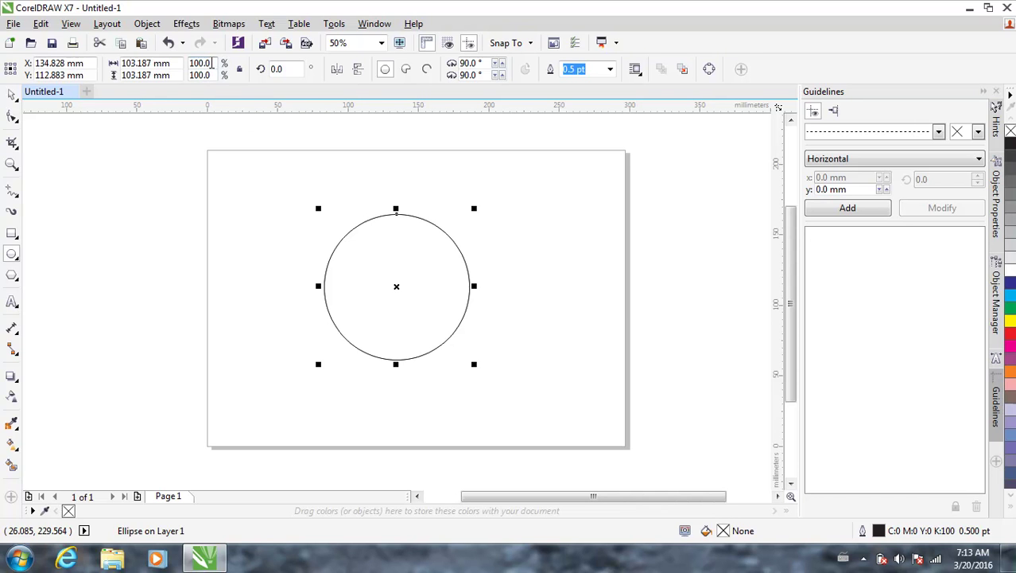
- Create a concentric copy of the circle scaled to 50%, keeping the original
double_click(208, 64)
type("50")
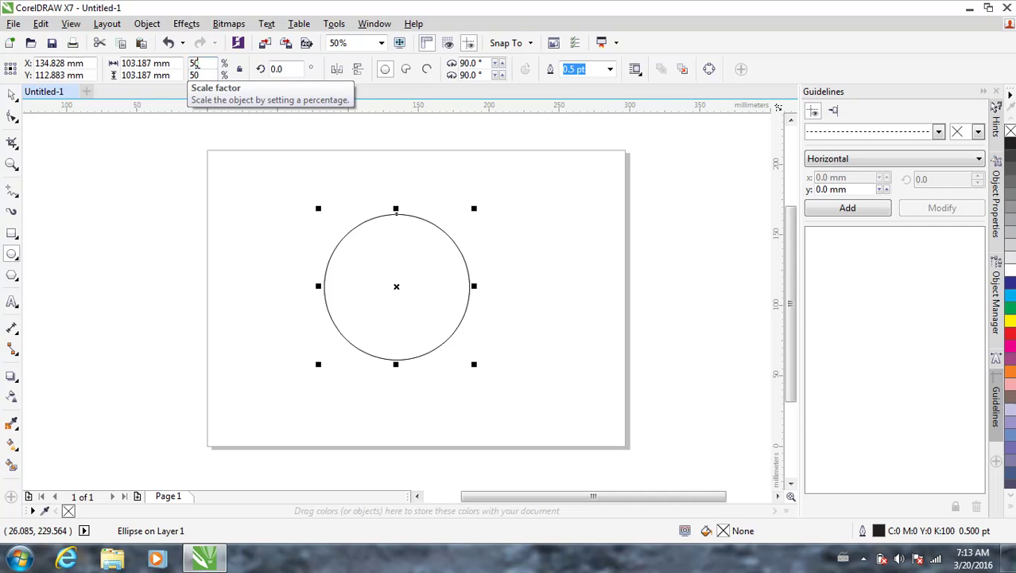
key("Return")
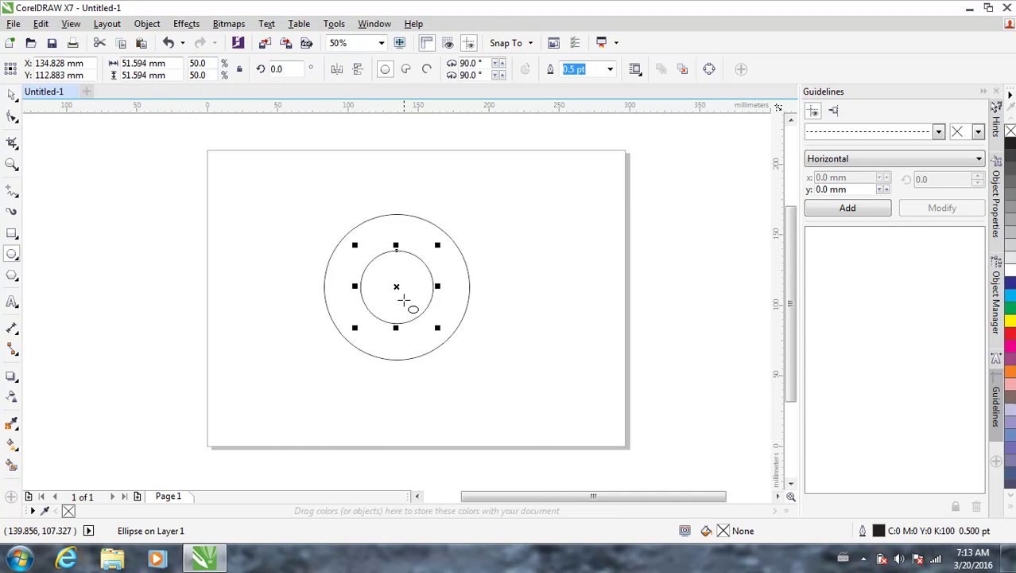
- Select both circles and align the small one to the bottom edge of the large one
scroll(397, 290, "up", 2)
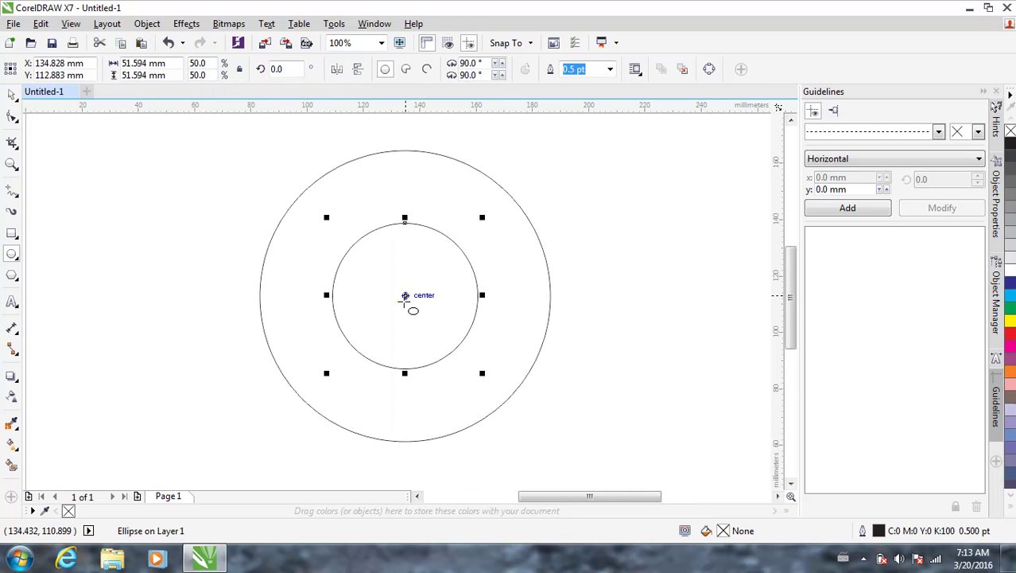
left_click(12, 97)
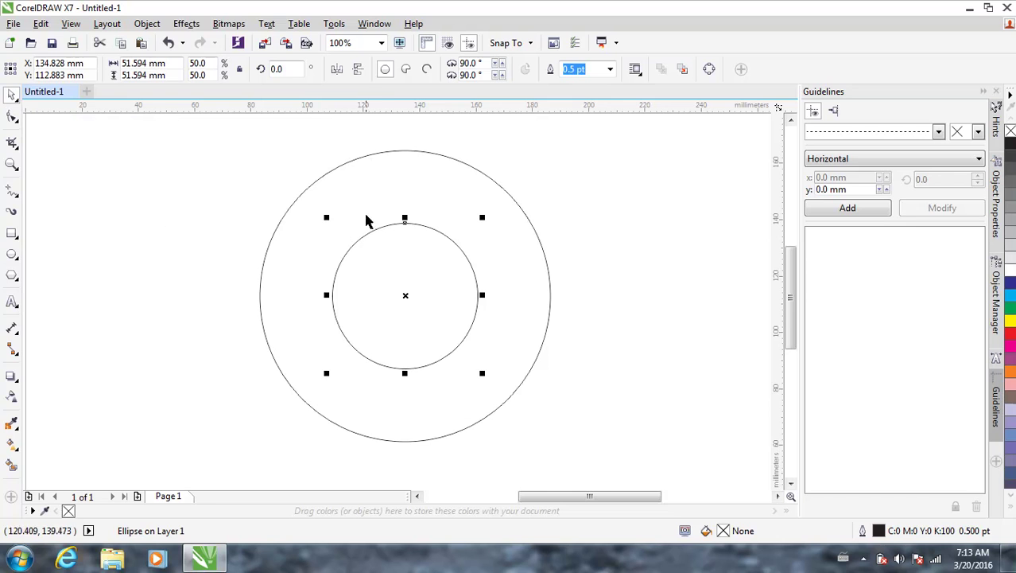
left_click(393, 152, "shift")
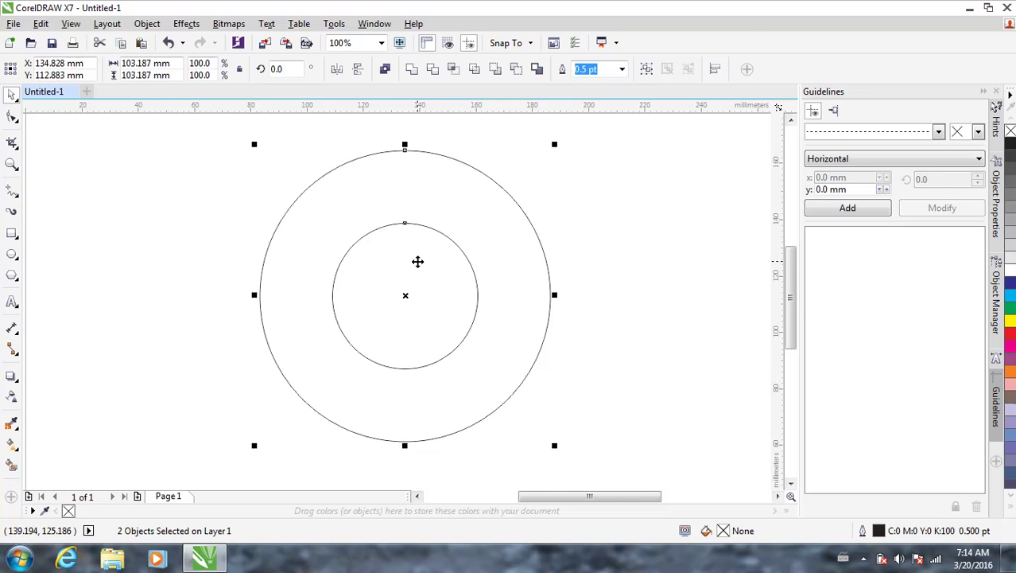
key("b")
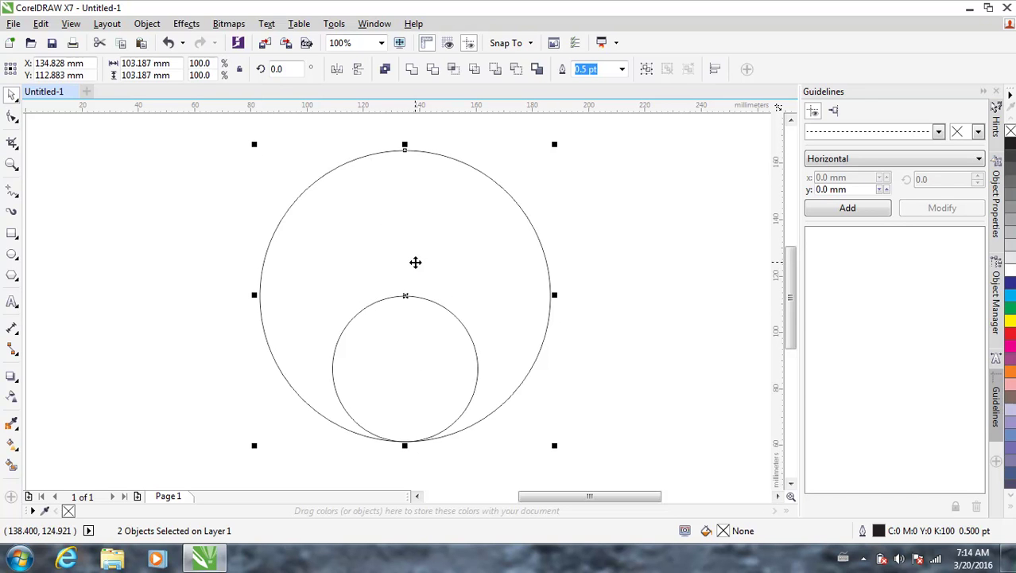
- Duplicate the small circle and align the copy to the top edge of the large circle
left_click(294, 376)
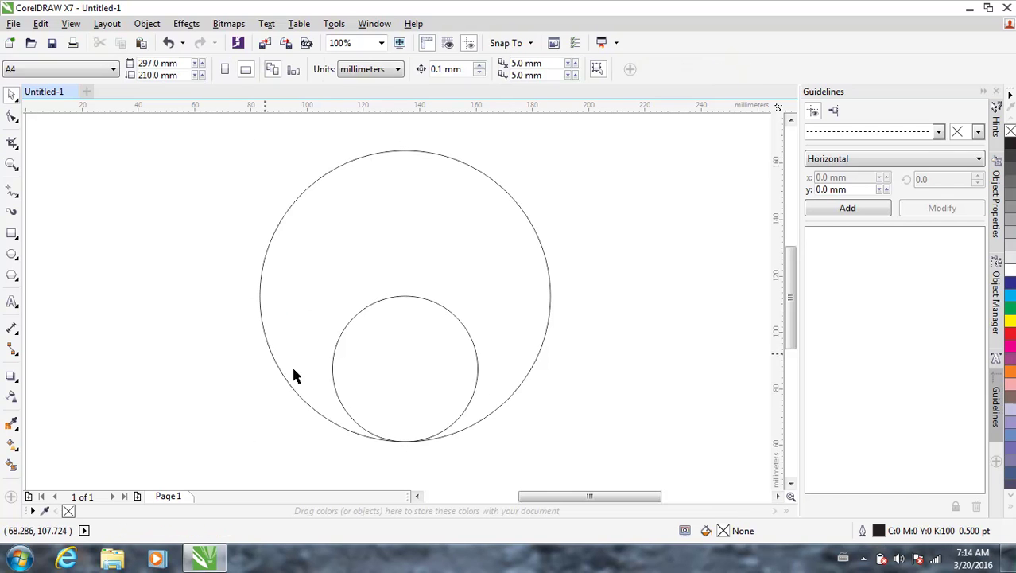
left_click(400, 357)
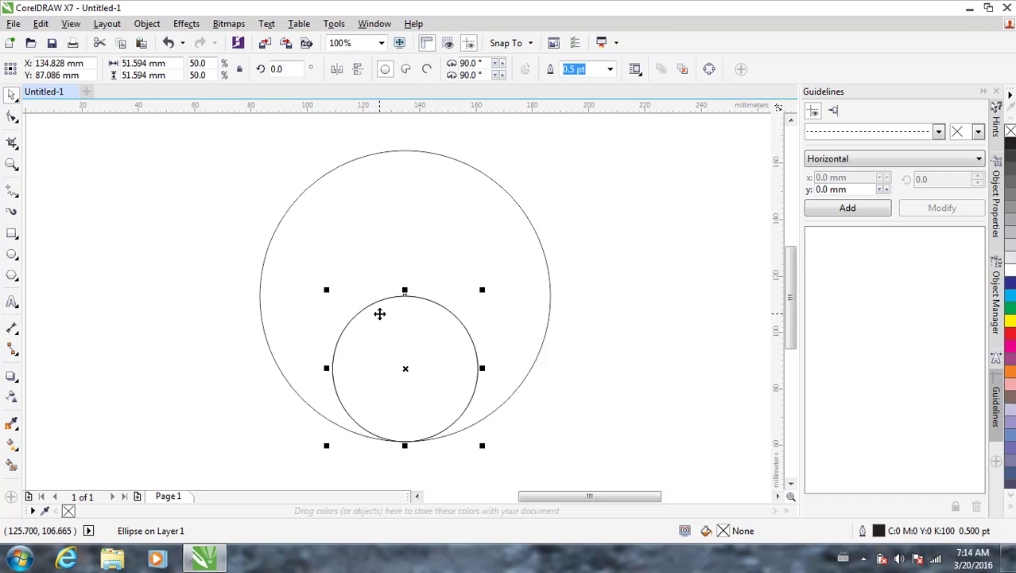
left_click(339, 167, "shift")
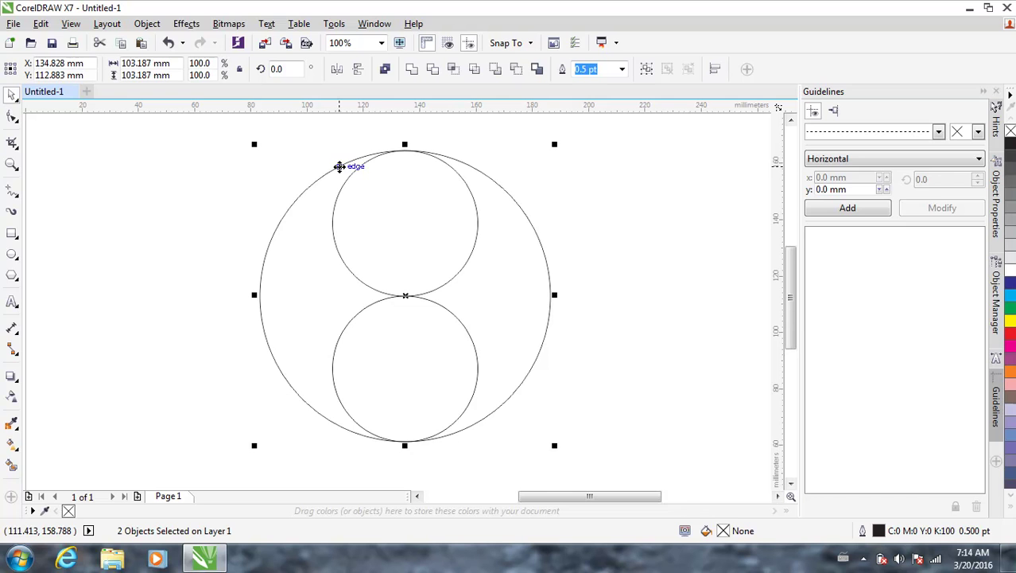
left_click(205, 268)
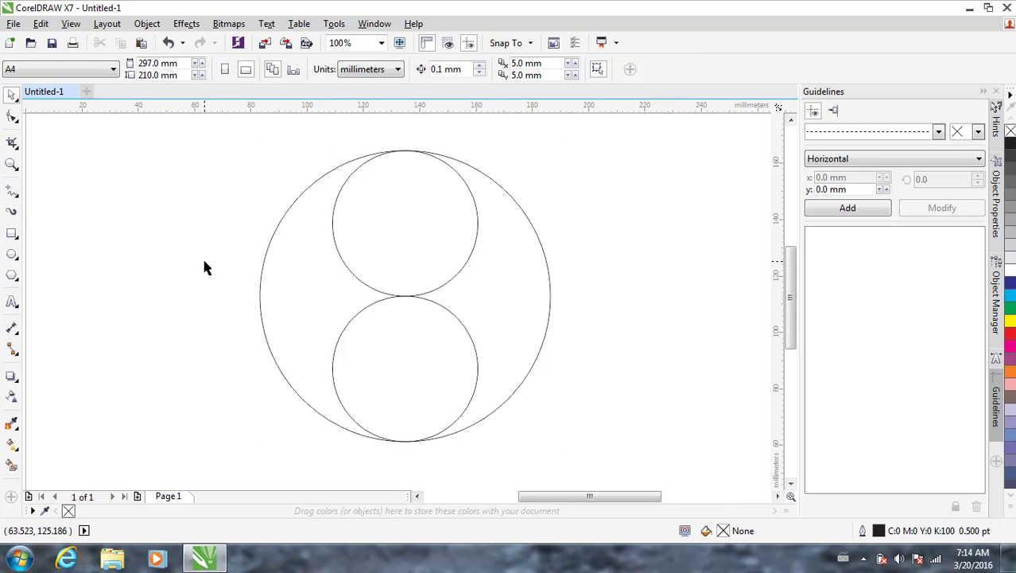
- Try to fill the area left of the two small circles using Smart Fill, and undo the fill
left_click(11, 467)
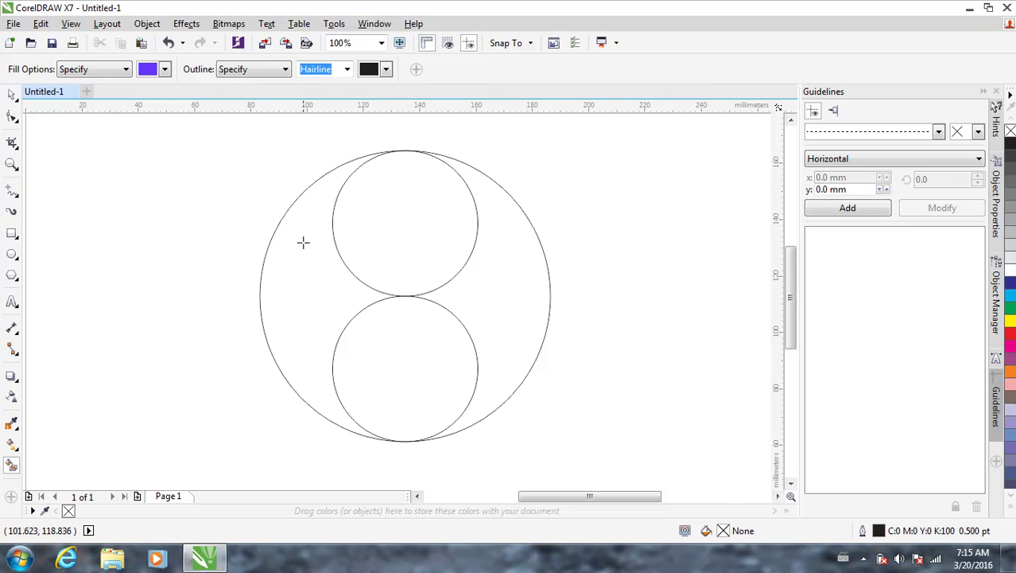
left_click(302, 284)
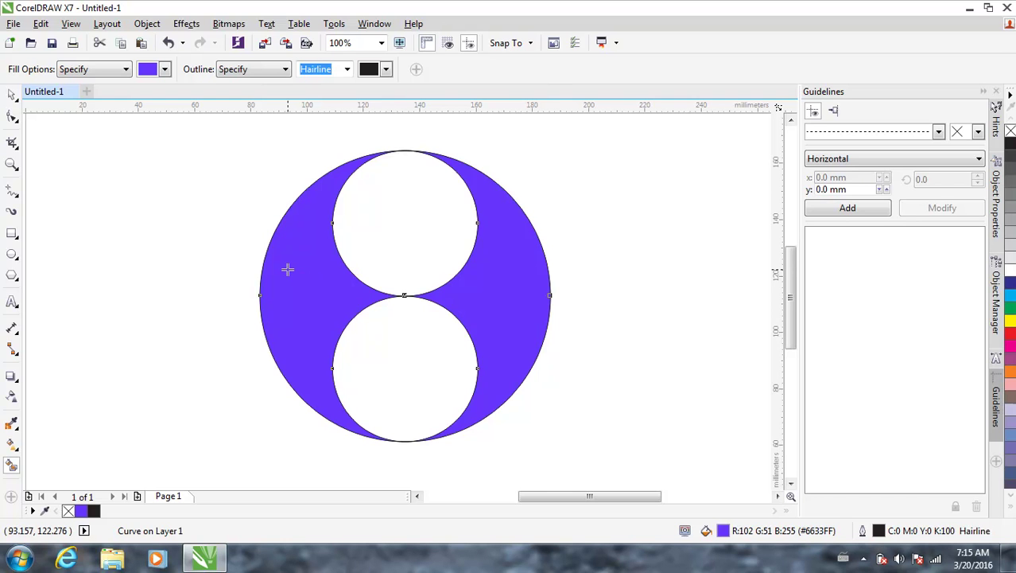
key("ctrl+z")
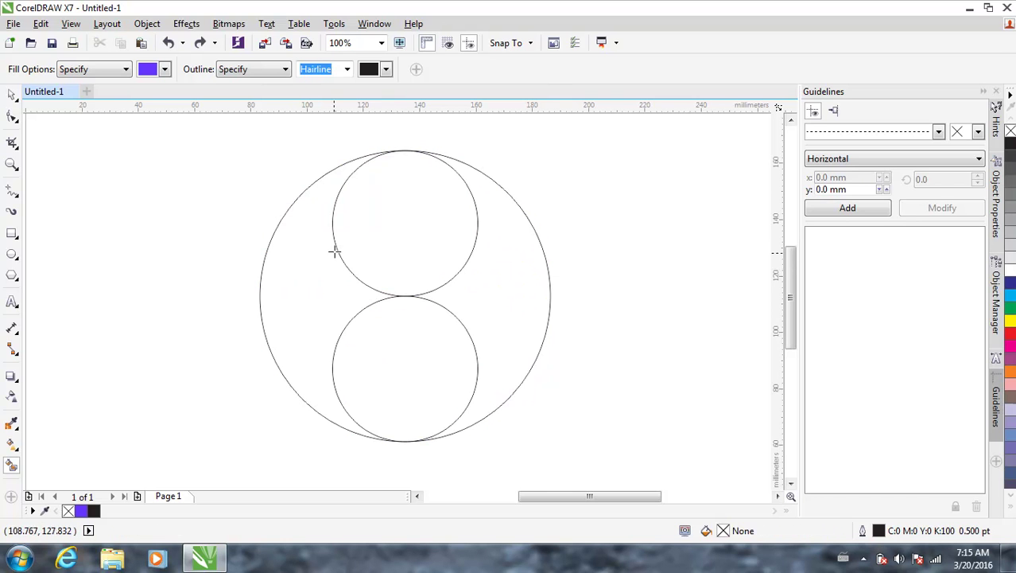
- Stretch the upper small circle slightly upward to a height of about 51.64 mm so it overlaps the large circle's top edge
left_click(10, 97)
scroll(404, 308, "up", 2)
scroll(404, 308, "up", 2)
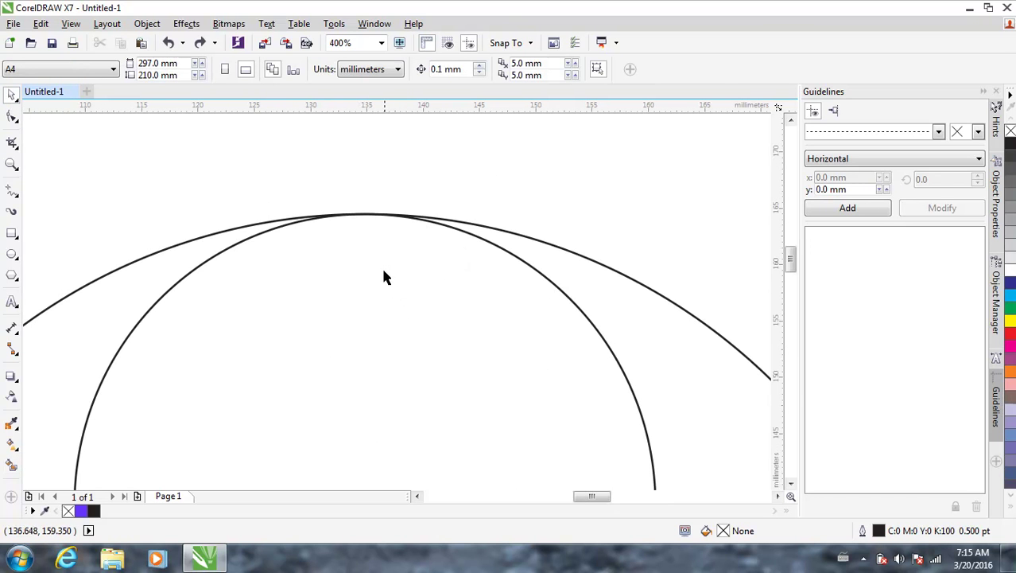
left_click(469, 238)
scroll(374, 239, "up", 4)
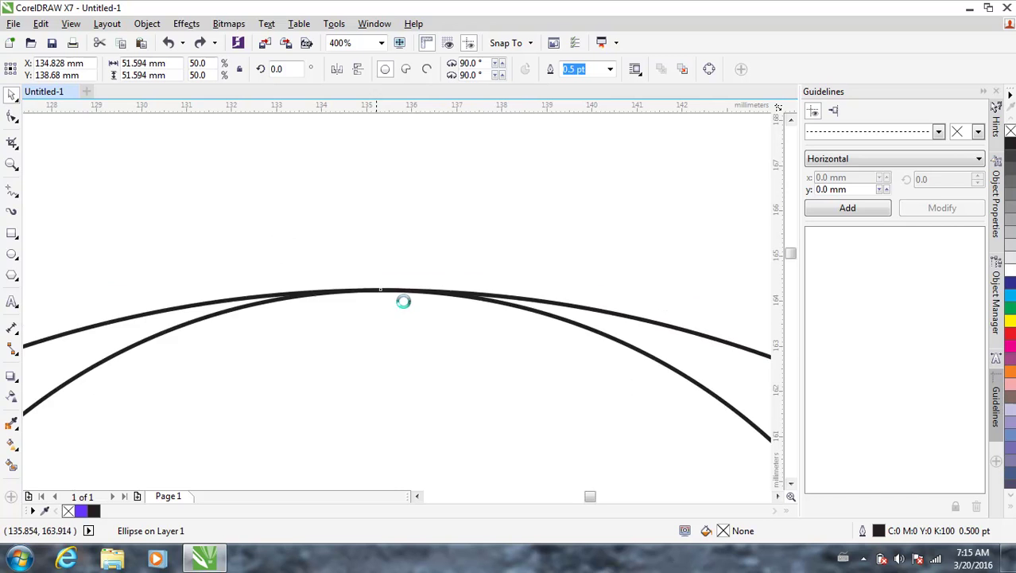
scroll(359, 275, "up", 4)
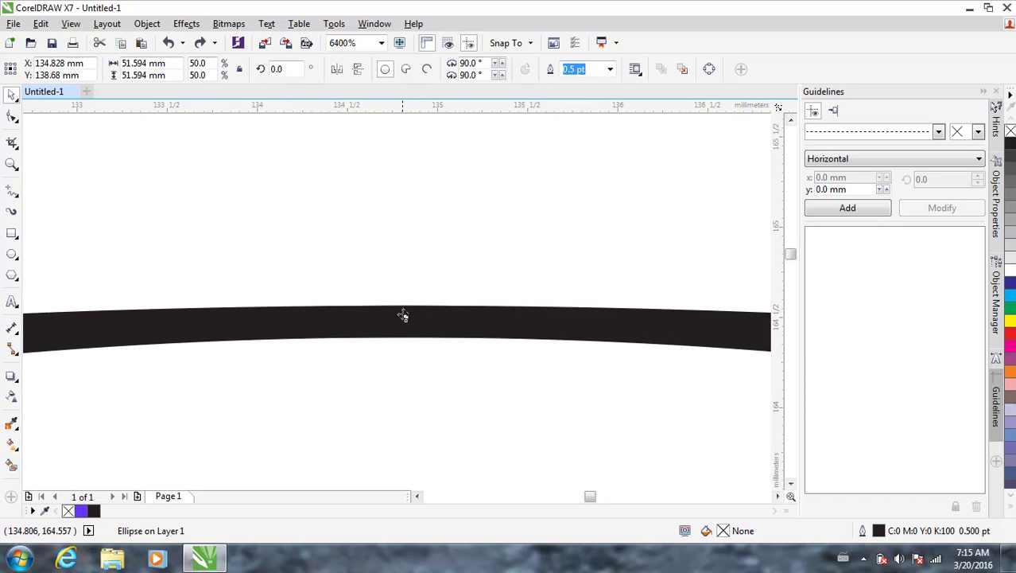
left_click_drag(408, 315, 415, 304)
scroll(403, 305, "down", 4)
scroll(403, 305, "down", 10)
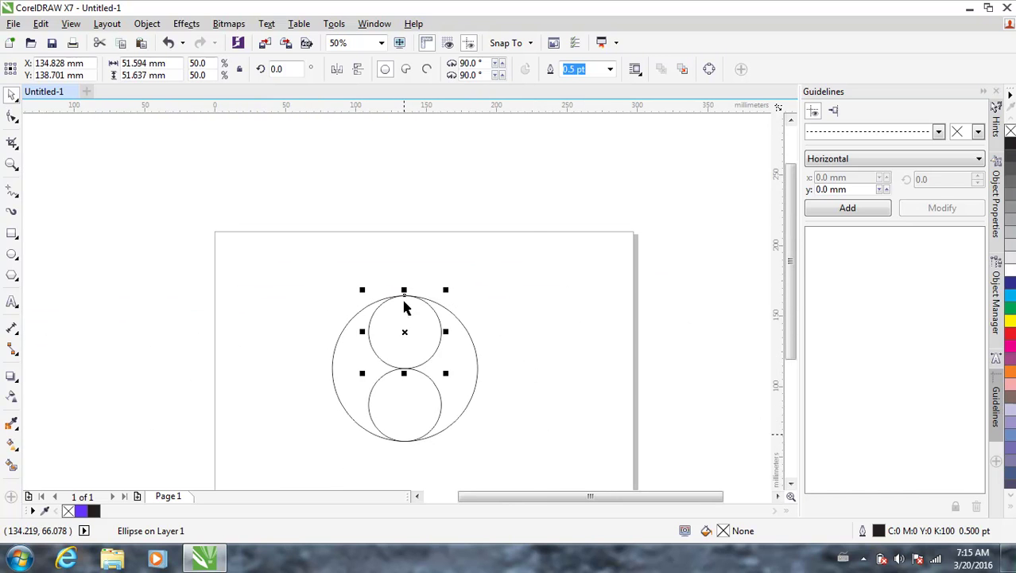
- Stretch the lower small circle slightly downward to a height of about 51.65 mm so it overlaps the large circle's bottom edge
scroll(402, 286, "up", 4)
key("ctrl+z")
scroll(403, 301, "up", 5)
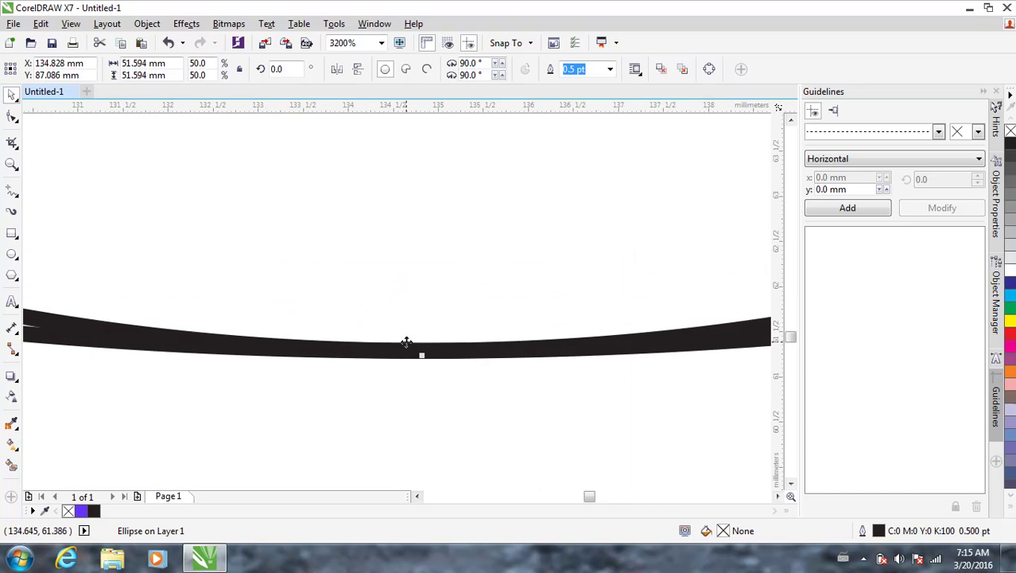
left_click_drag(407, 286, 409, 291)
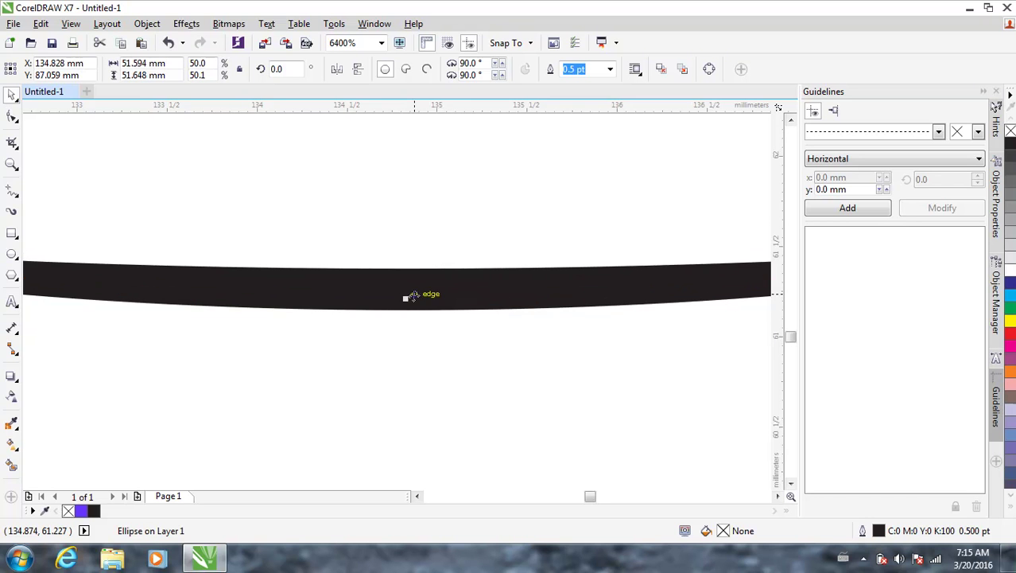
scroll(404, 297, "down", 7)
left_click(390, 279)
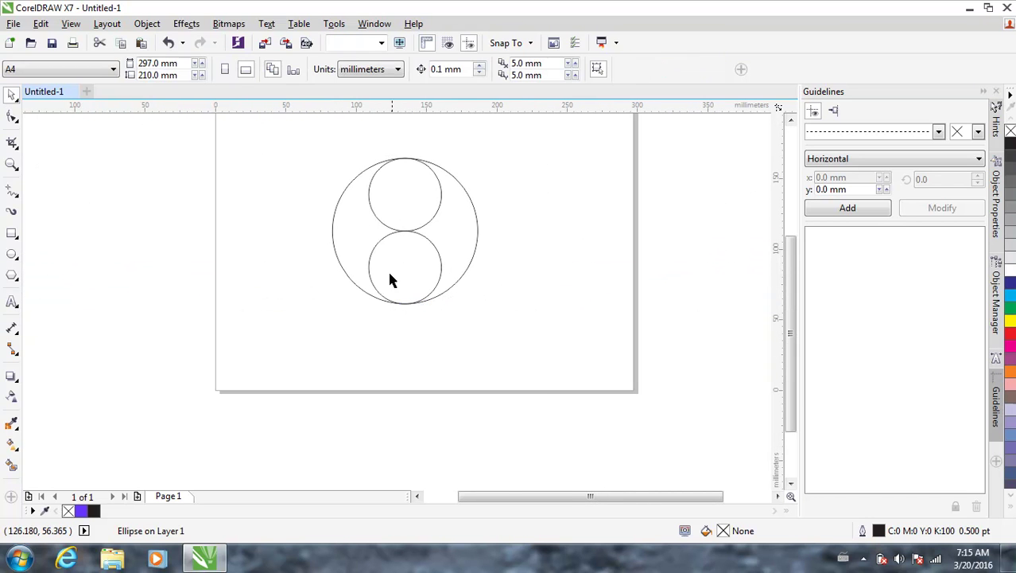
- Smart-fill the left and right side regions and both small circles as separate purple (#6633FF) shapes with hairline outlines
scroll(404, 304, "up", 1)
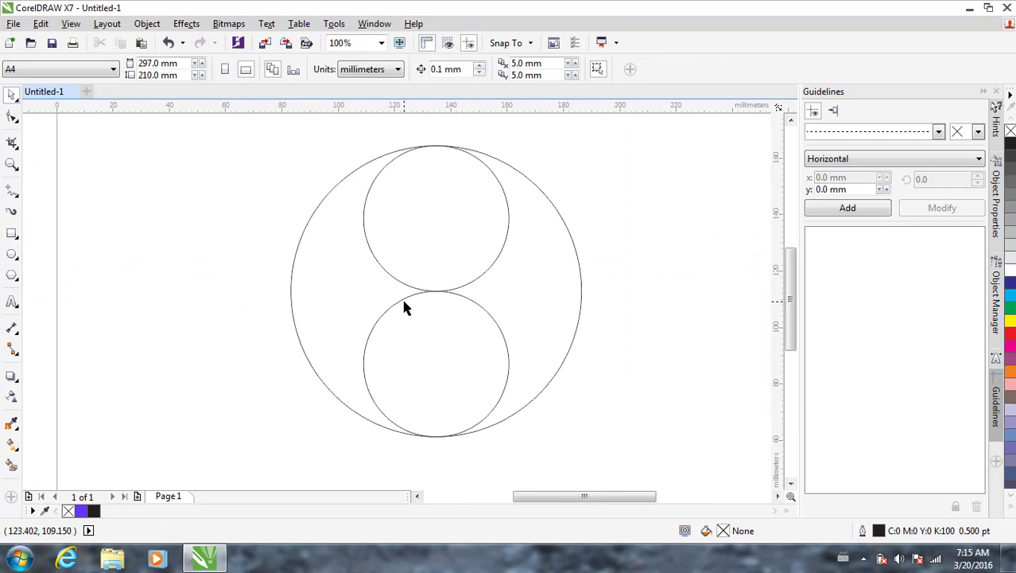
left_click(12, 465)
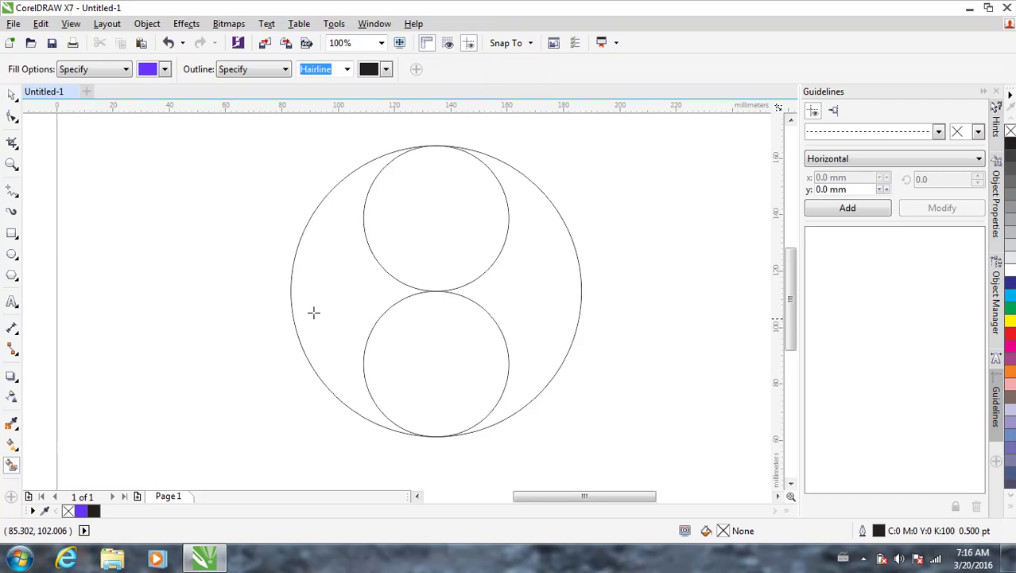
left_click(340, 270)
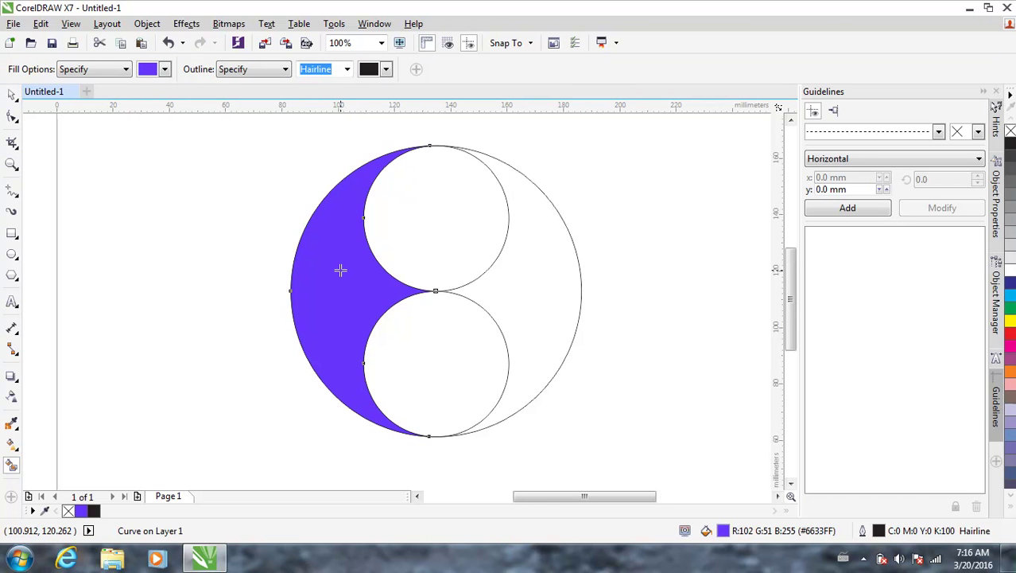
left_click(526, 276)
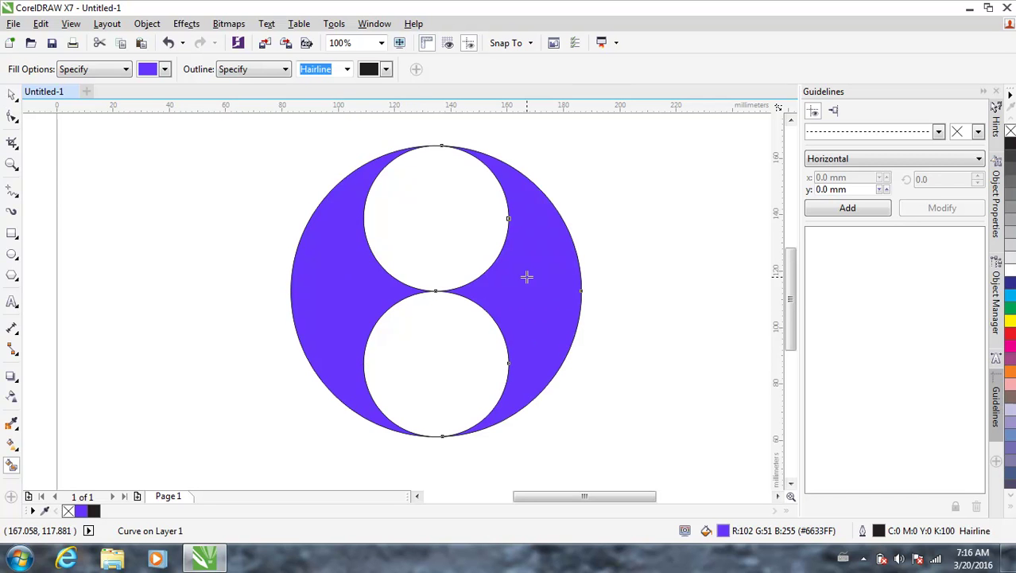
left_click(442, 205)
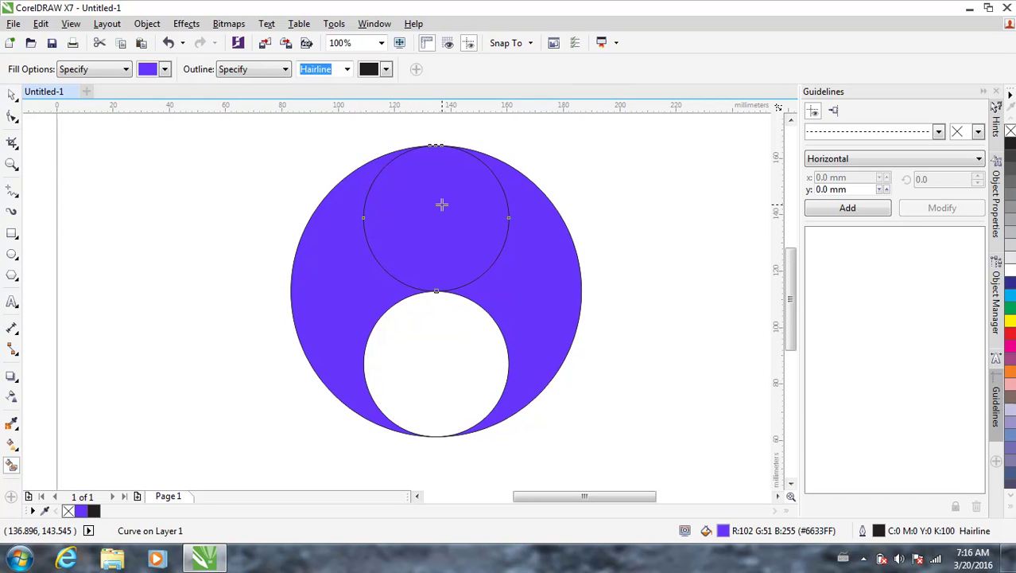
left_click(426, 366)
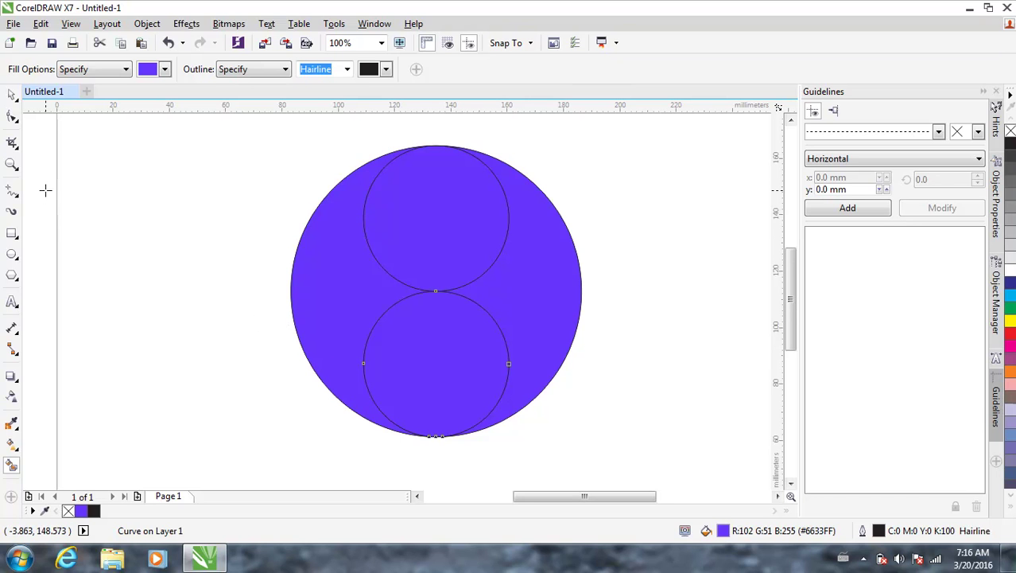
- Create a concentric copy of the upper small circle's filled shape, scaled down to about 14 mm in diameter
left_click(11, 100)
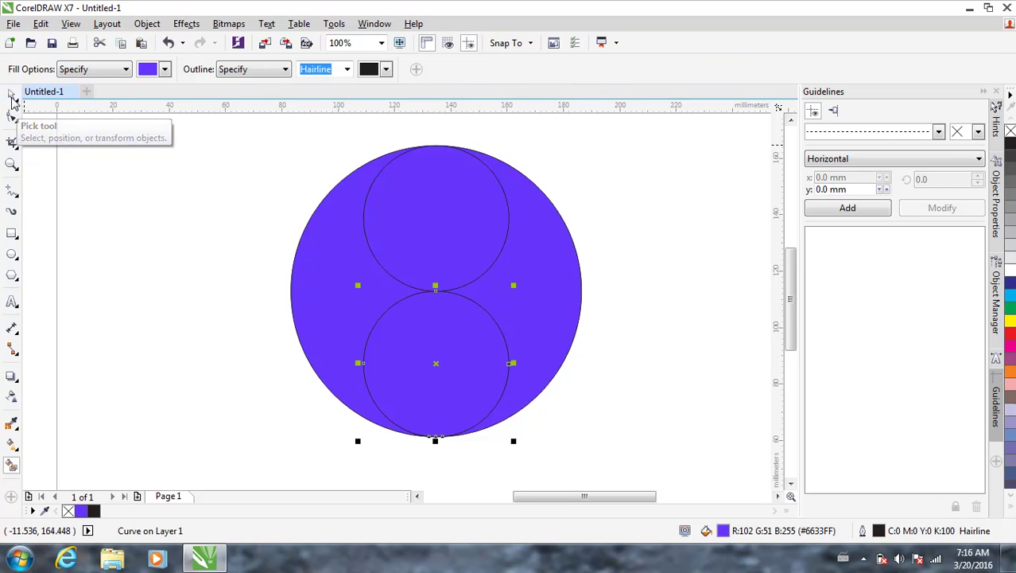
left_click(449, 213)
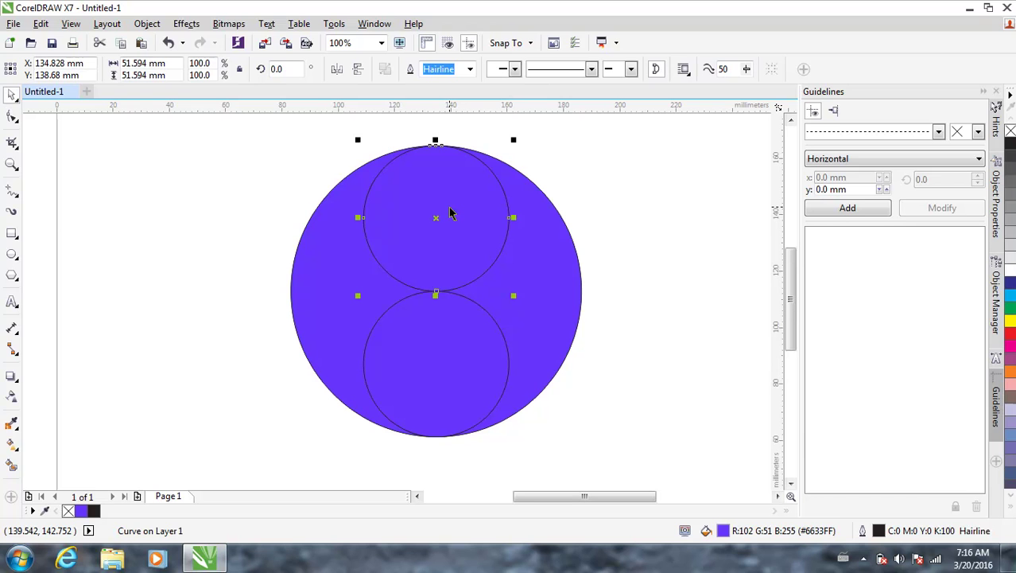
left_click(660, 354)
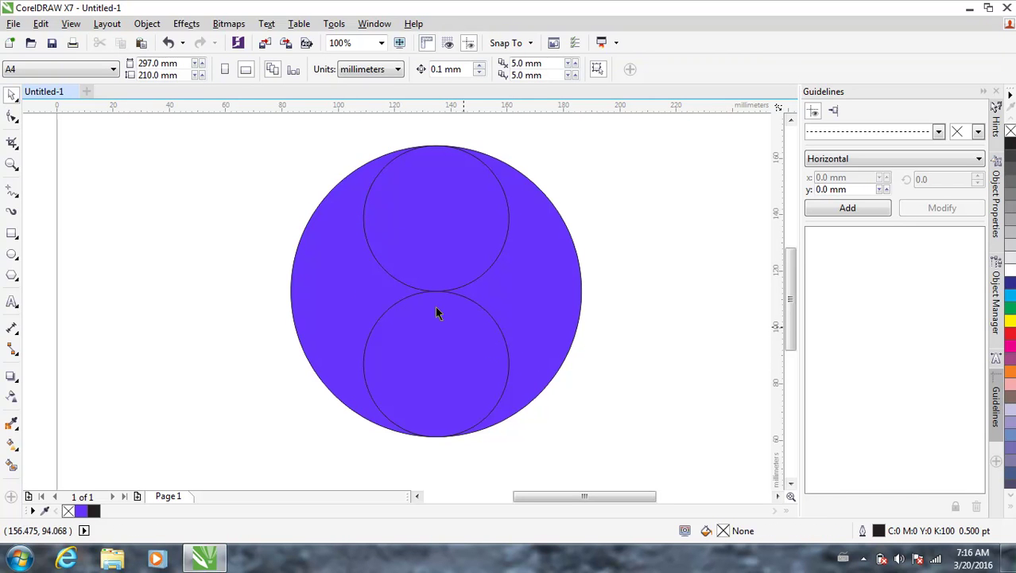
left_click(428, 217)
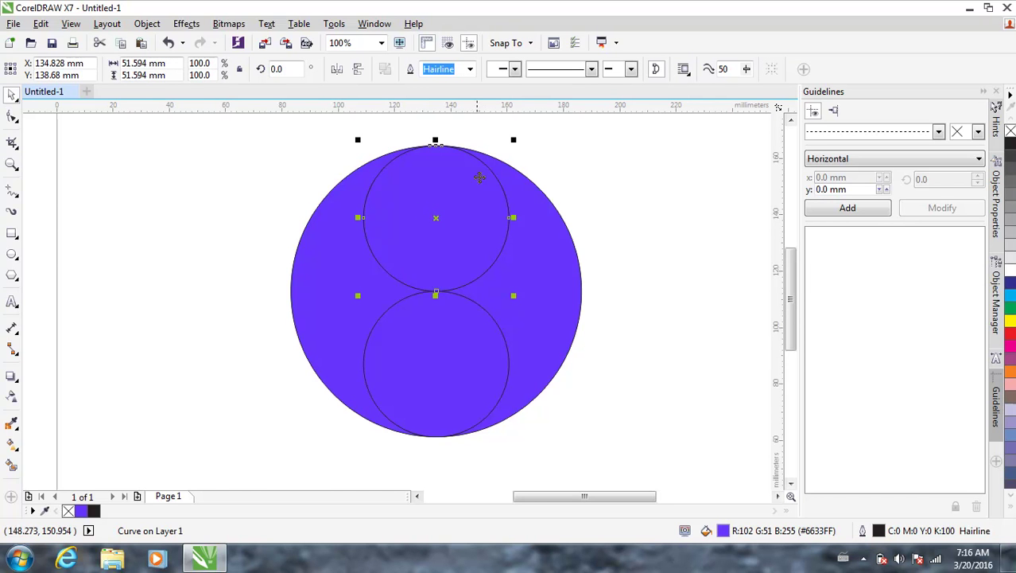
left_click_drag(513, 142, 500, 196)
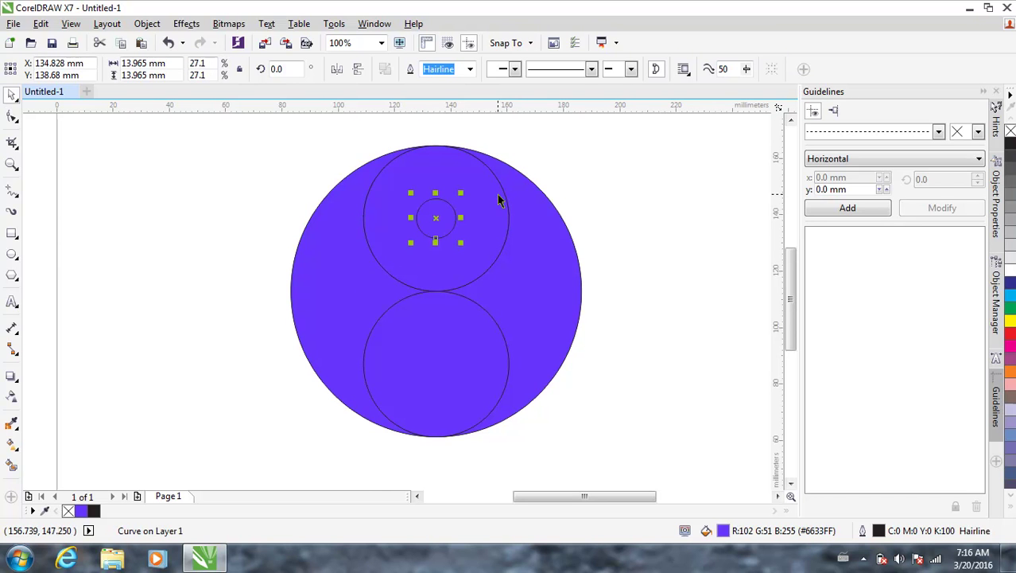
- Place a copy of the 14 mm inner circle at the centre of the lower circle, at about X 134.8 mm, Y 87.1 mm
left_click(447, 363)
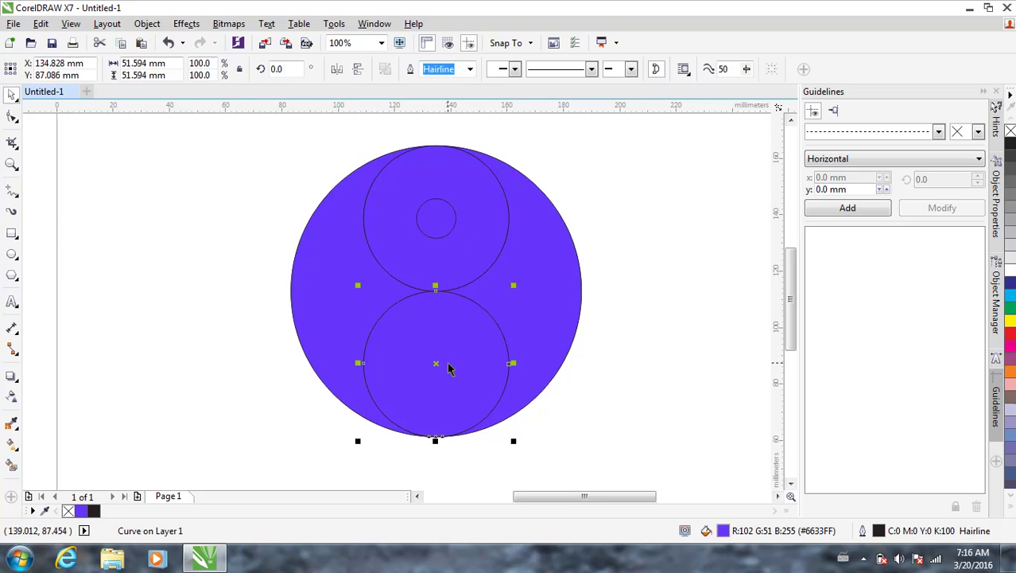
left_click(430, 226)
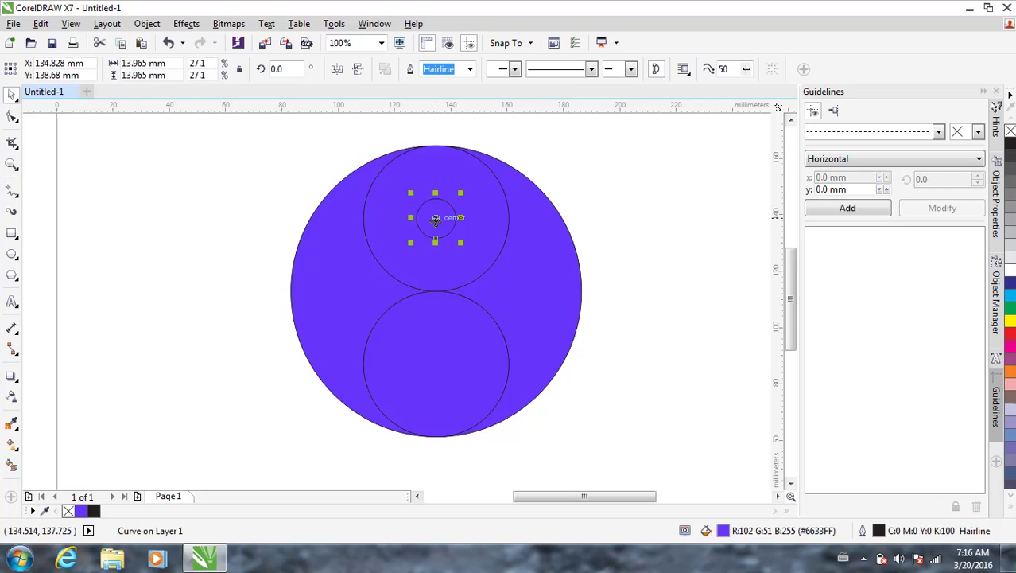
left_click_drag(436, 219, 437, 365)
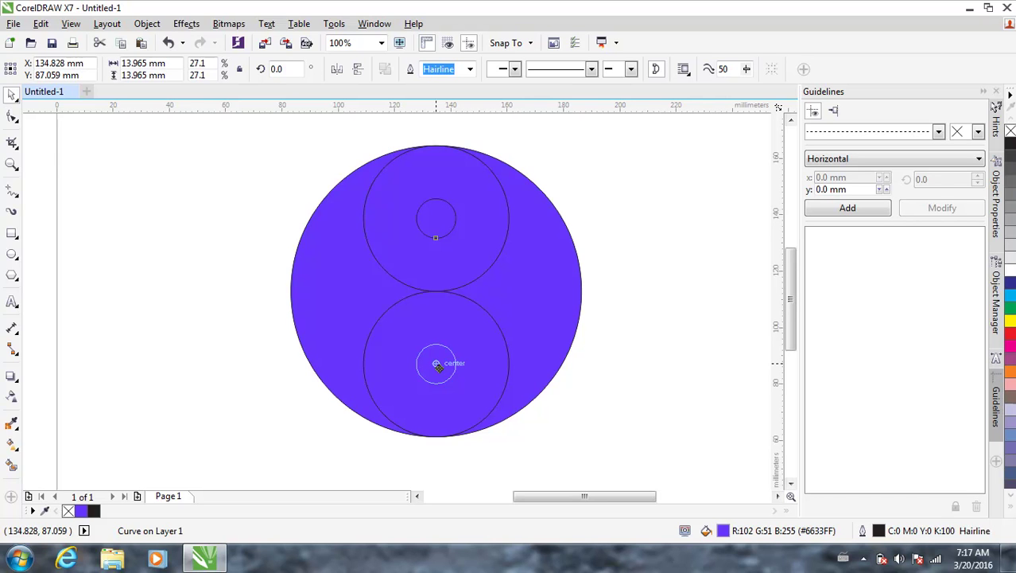
left_click_drag(437, 365, 439, 365)
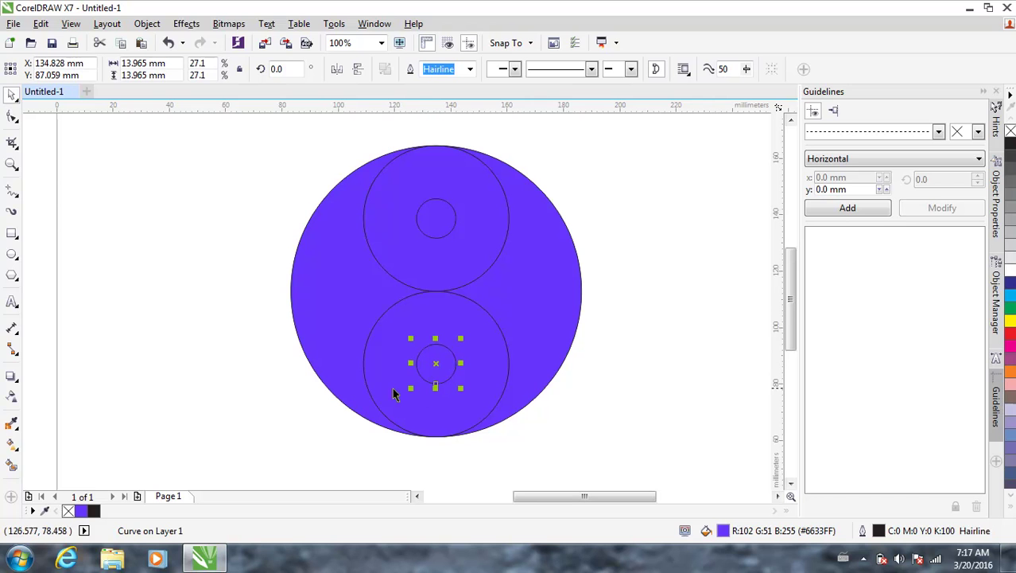
left_click(237, 404)
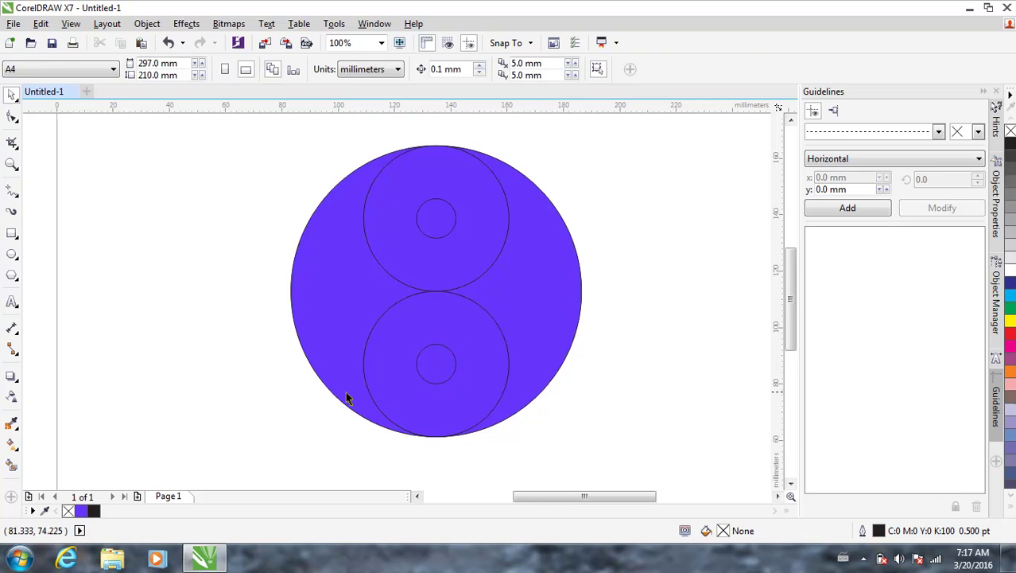
left_click(420, 367)
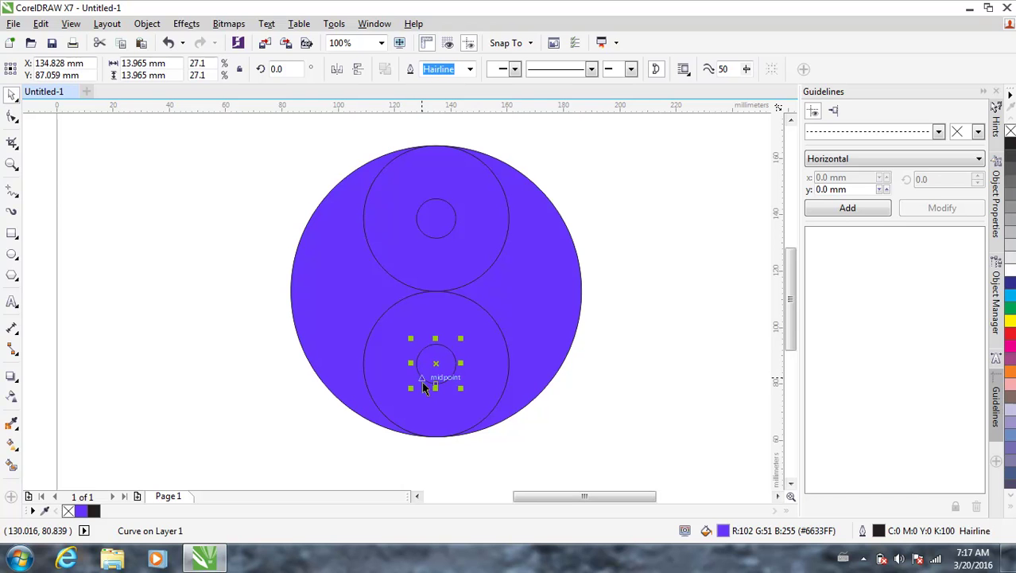
left_click(453, 378)
left_click(436, 362)
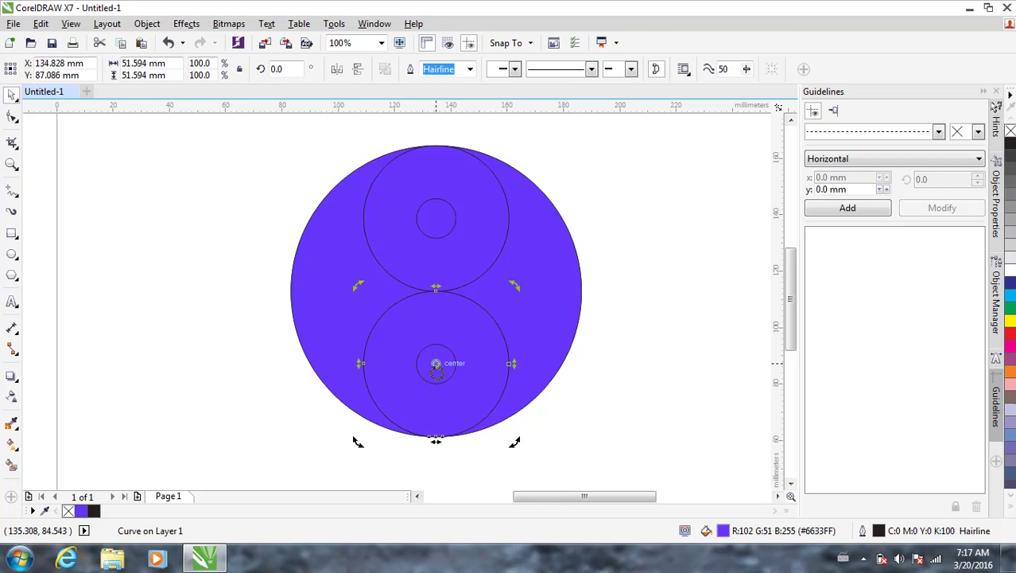
left_click(413, 470)
left_click(434, 385)
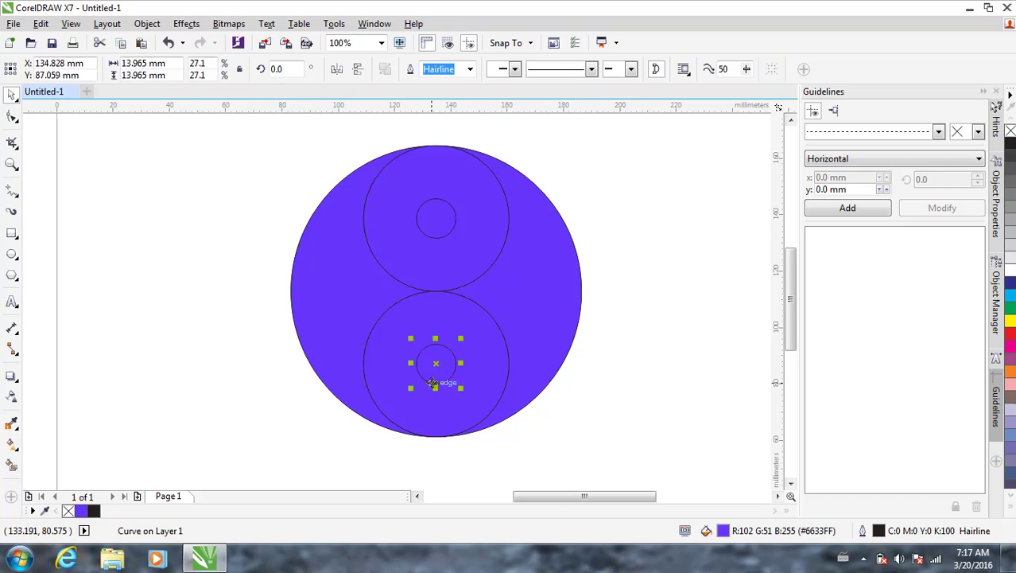
left_click(393, 307, "shift")
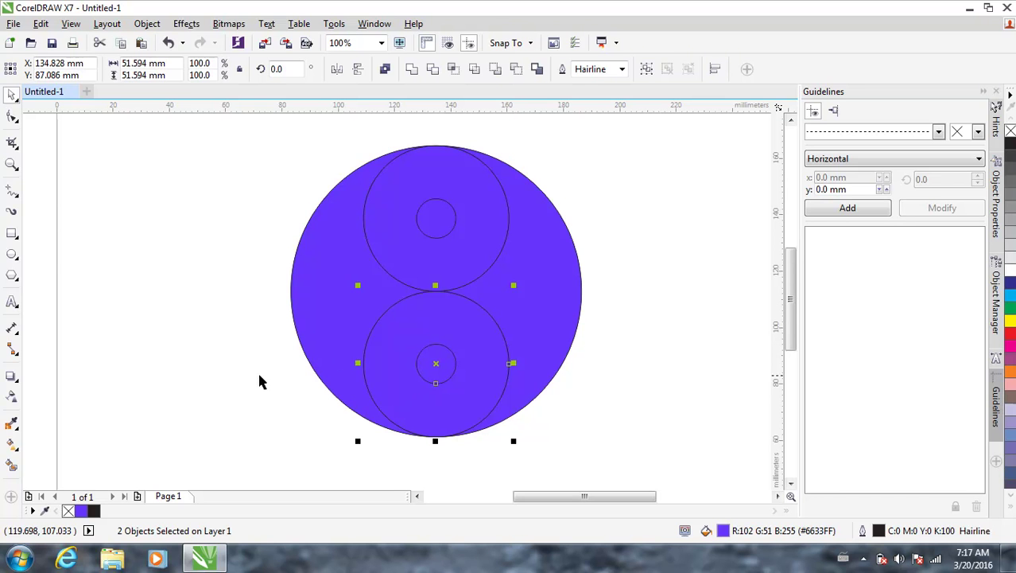
left_click(235, 379)
left_click(450, 371)
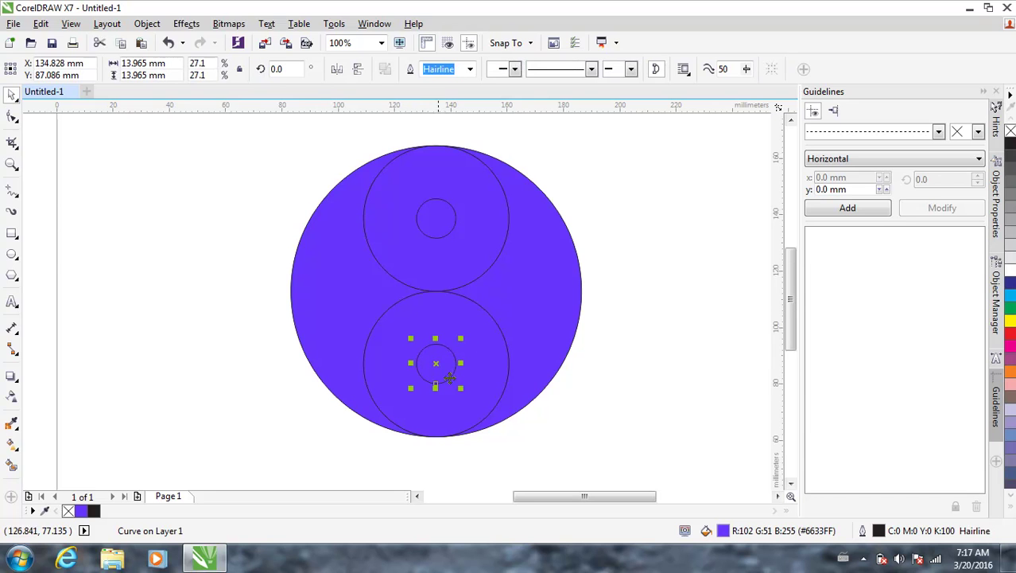
left_click(370, 338)
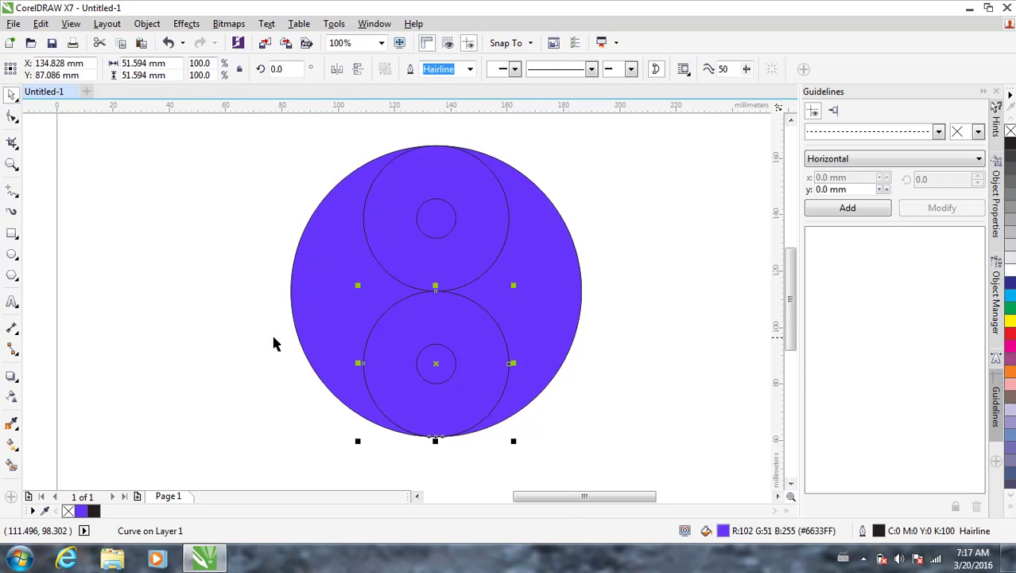
left_click(240, 337)
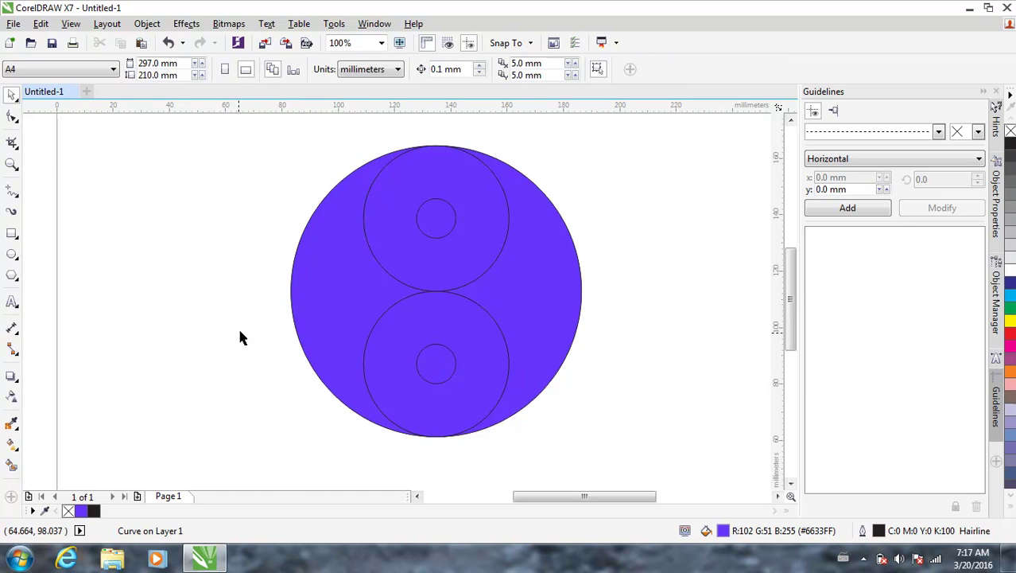
- Weld the upper 51.6 mm circle to the left side region to form a single teardrop half
left_click(364, 211)
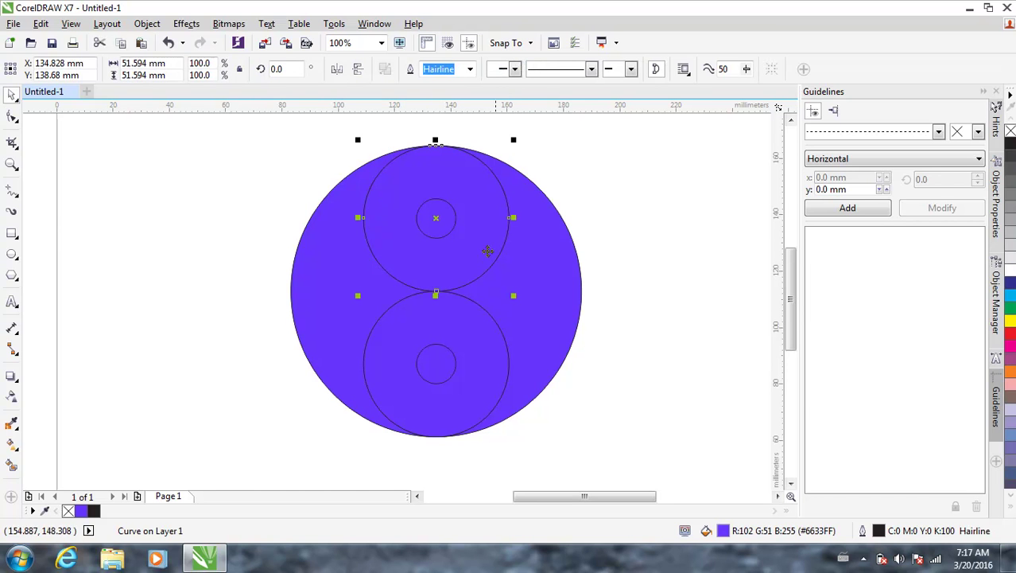
left_click(309, 307, "shift")
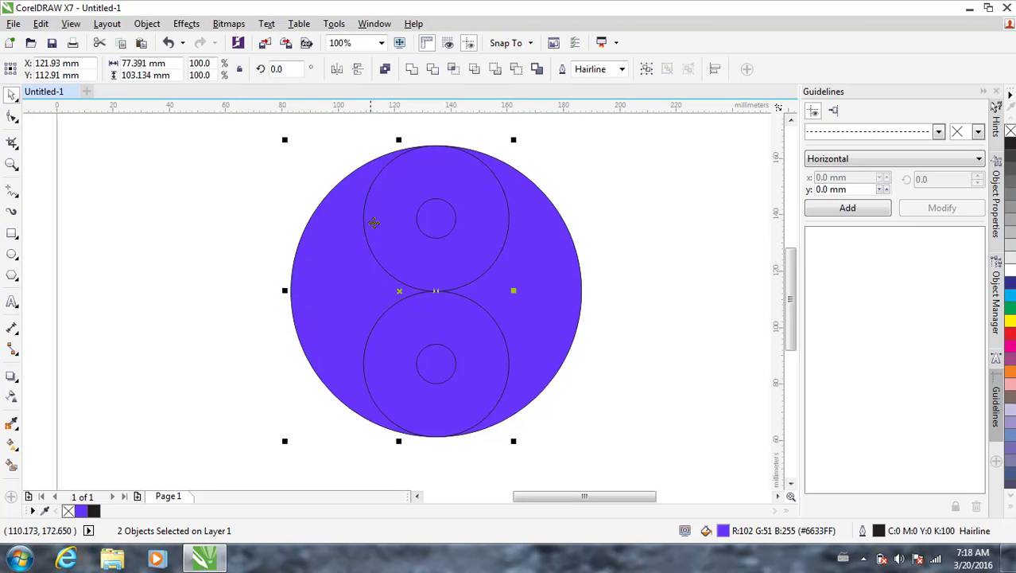
left_click(412, 70)
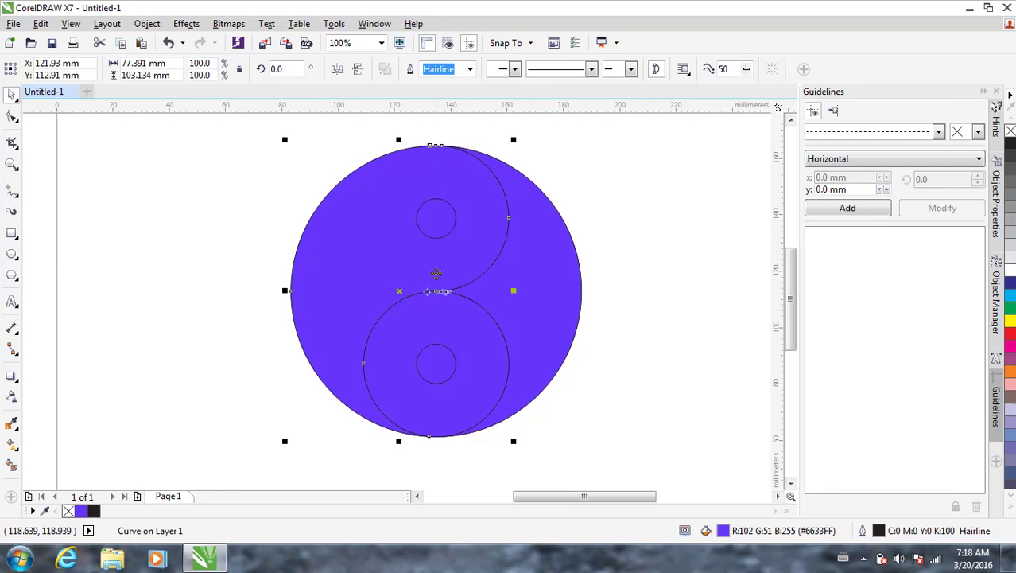
left_click(626, 359)
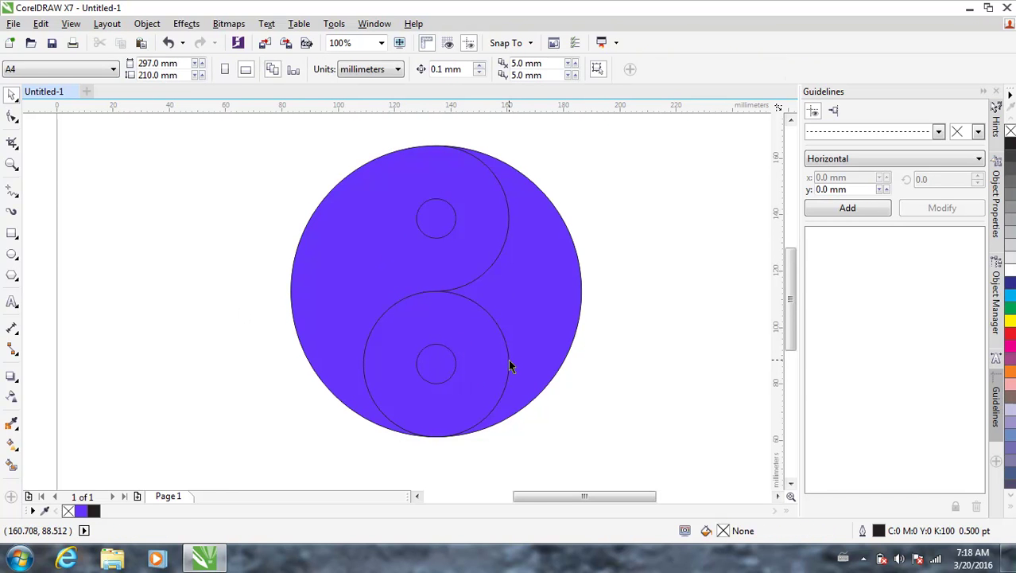
- Weld the lower 51.6 mm circle to the right side region to form the second teardrop half
left_click(509, 362)
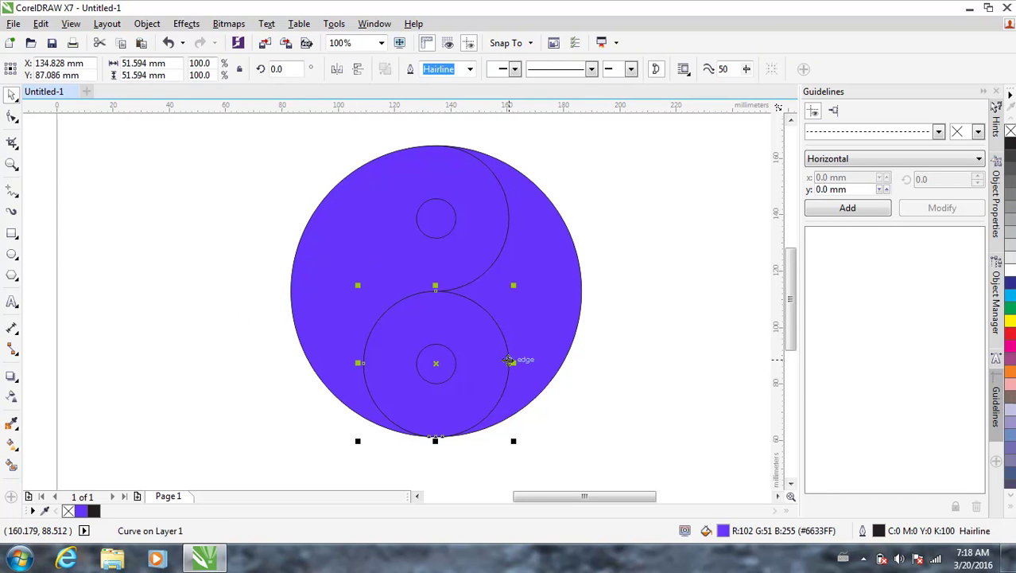
left_click(557, 272, "shift")
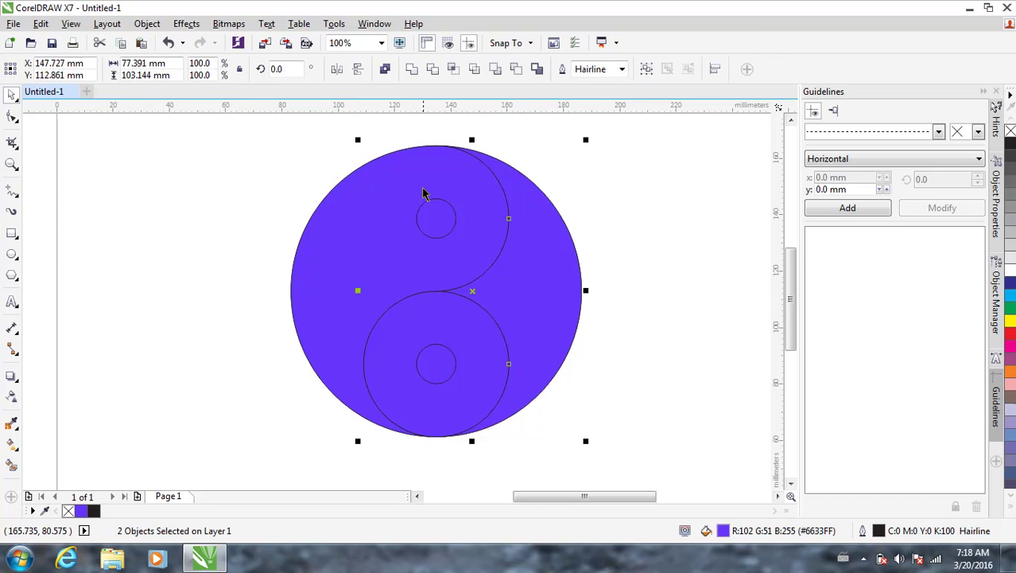
left_click(411, 69)
left_click(591, 341)
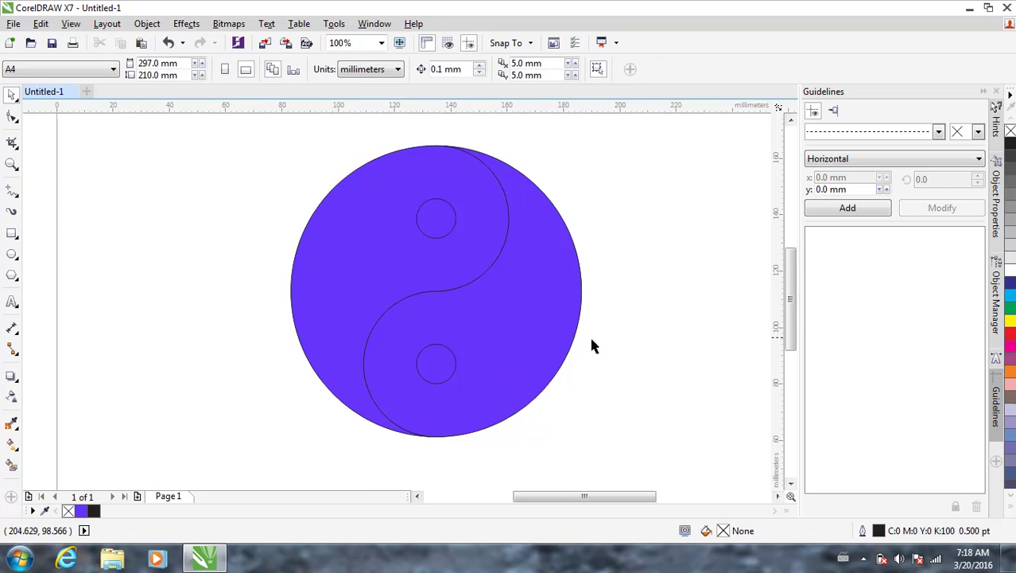
scroll(403, 304, "down", 2)
scroll(403, 306, "up", 1)
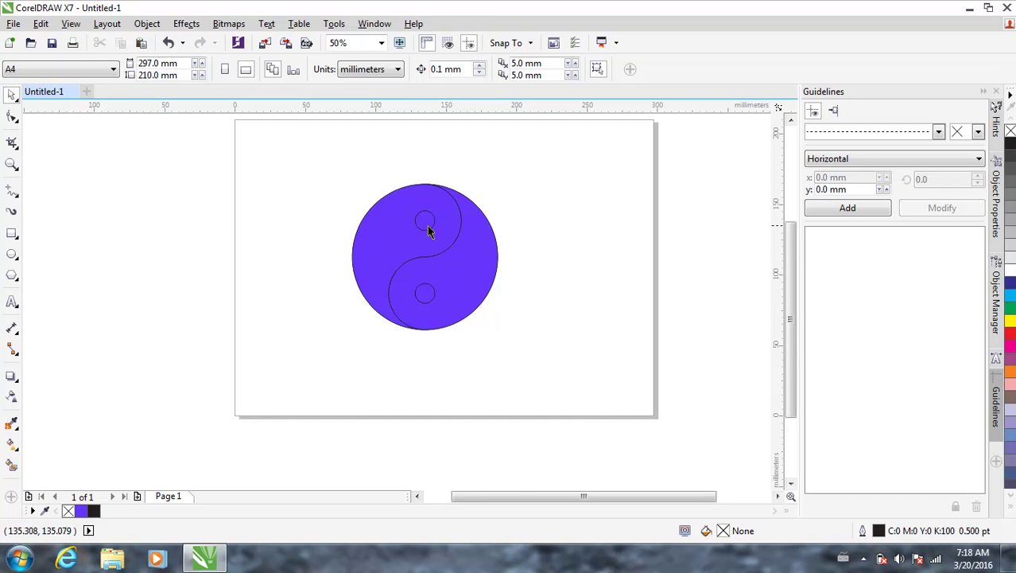
scroll(427, 224, "up", 2)
scroll(403, 301, "down", 2)
scroll(403, 301, "down", 1)
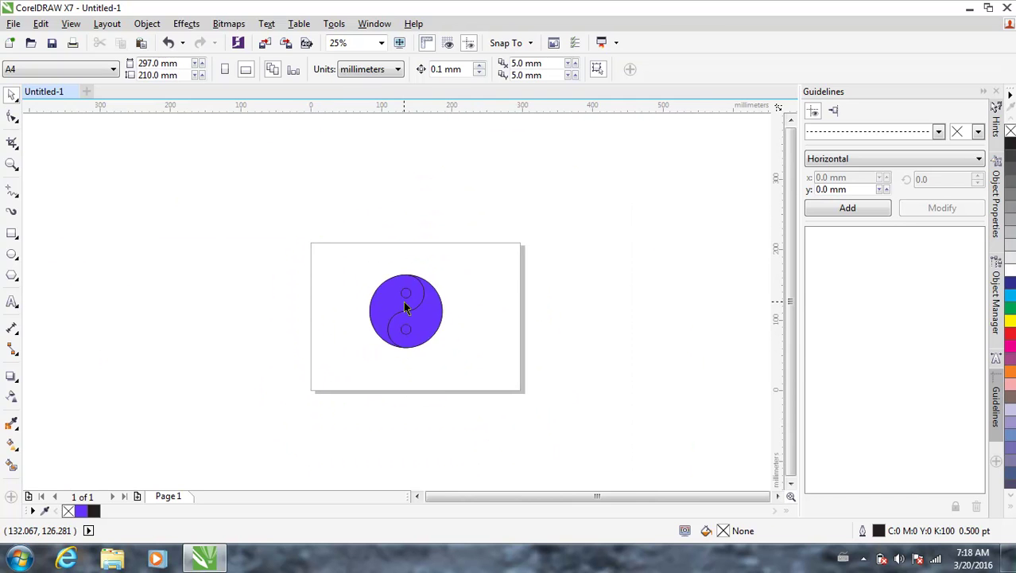
scroll(403, 301, "up", 1)
scroll(403, 301, "up", 1)
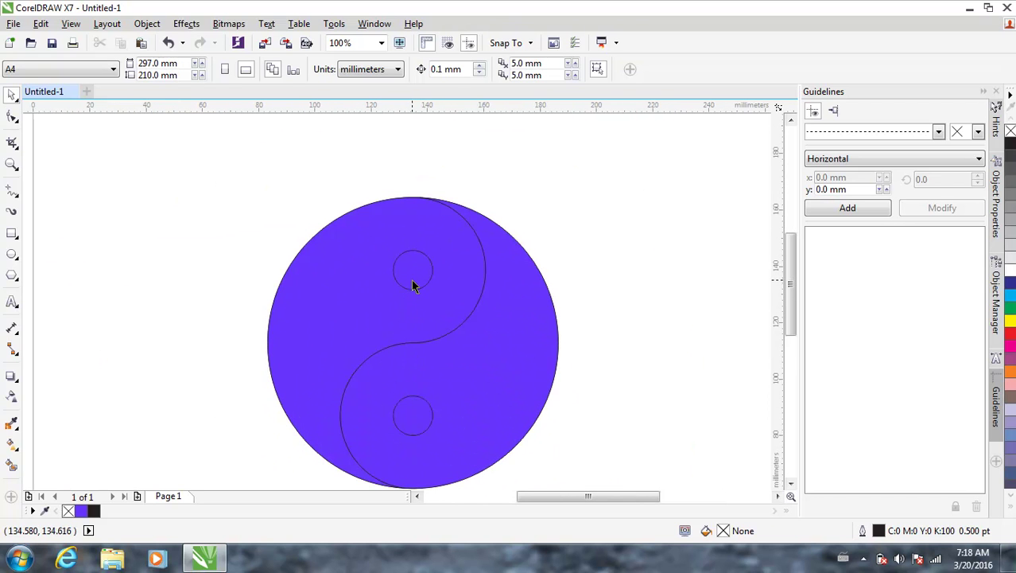
- Move both teardrop halves and both dots together off the original outlines to the page's right edge, centred at about X 296.7 mm, Y 110 mm
left_click(413, 290)
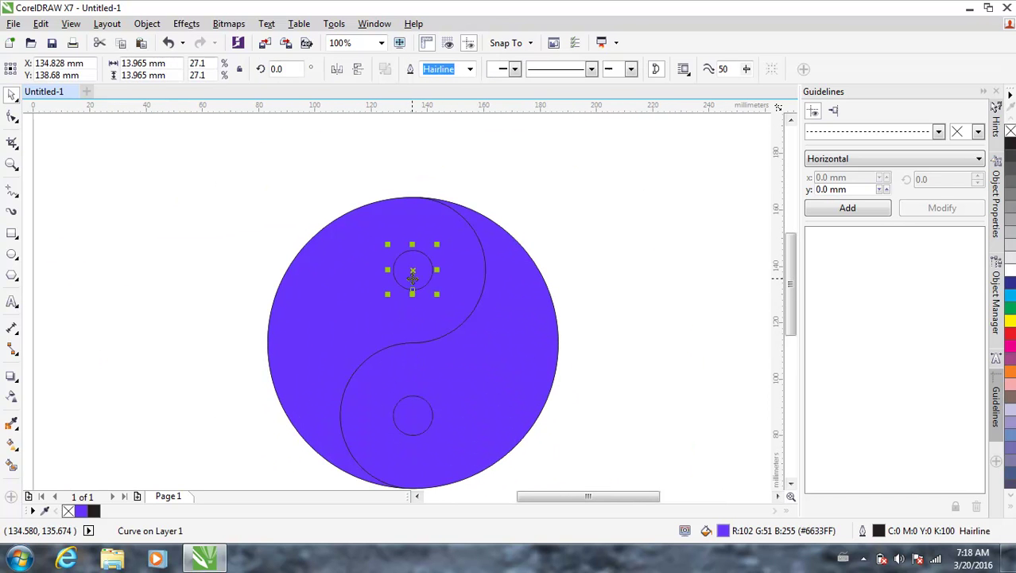
left_click(414, 418, "shift")
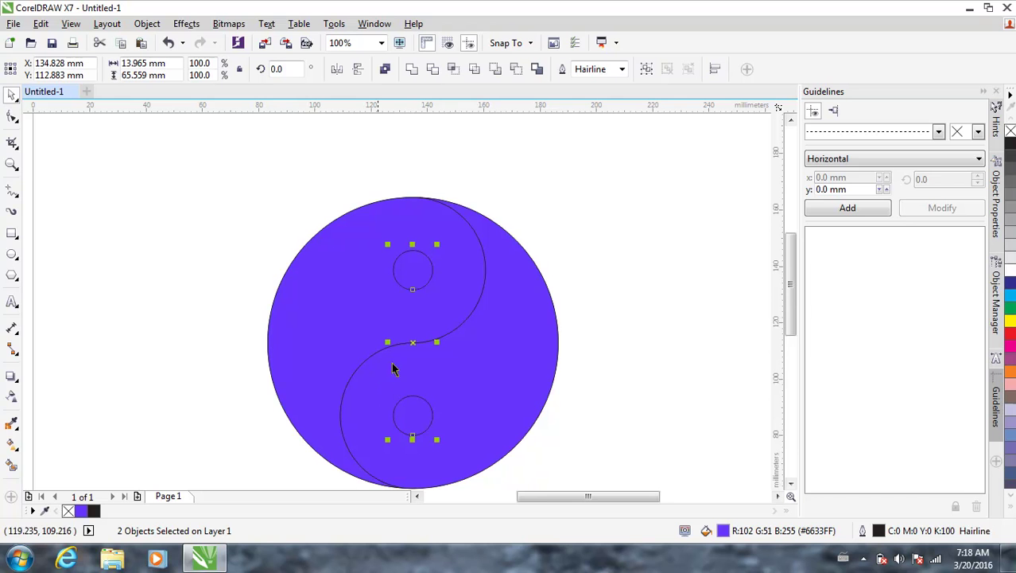
left_click(336, 332, "shift")
left_click(467, 388, "shift")
scroll(390, 290, "down", 2)
left_click_drag(400, 295, 514, 298)
scroll(413, 306, "up", 1)
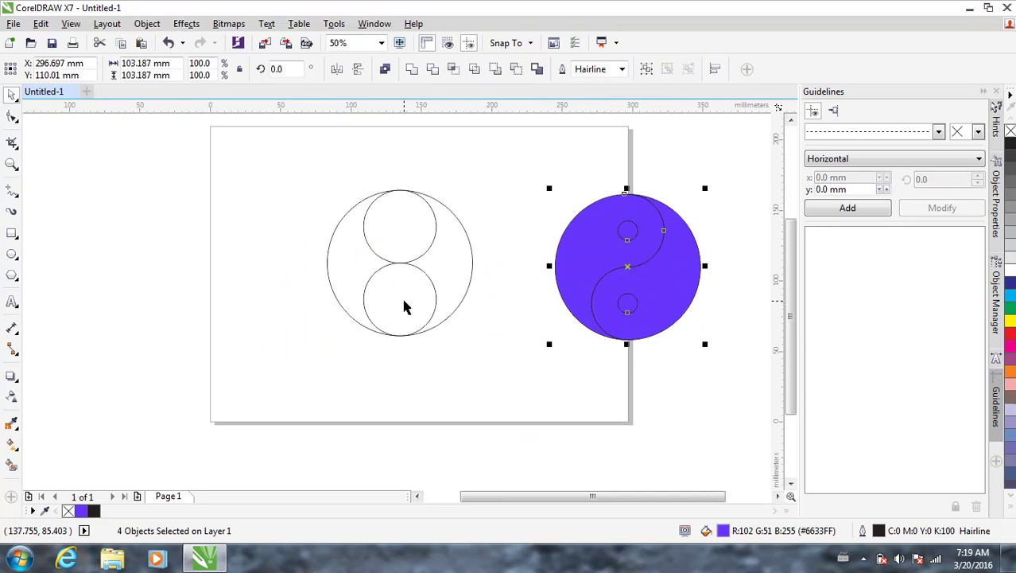
- Move the three original unfilled circles together off the page to its left side
left_click_drag(493, 160, 241, 376)
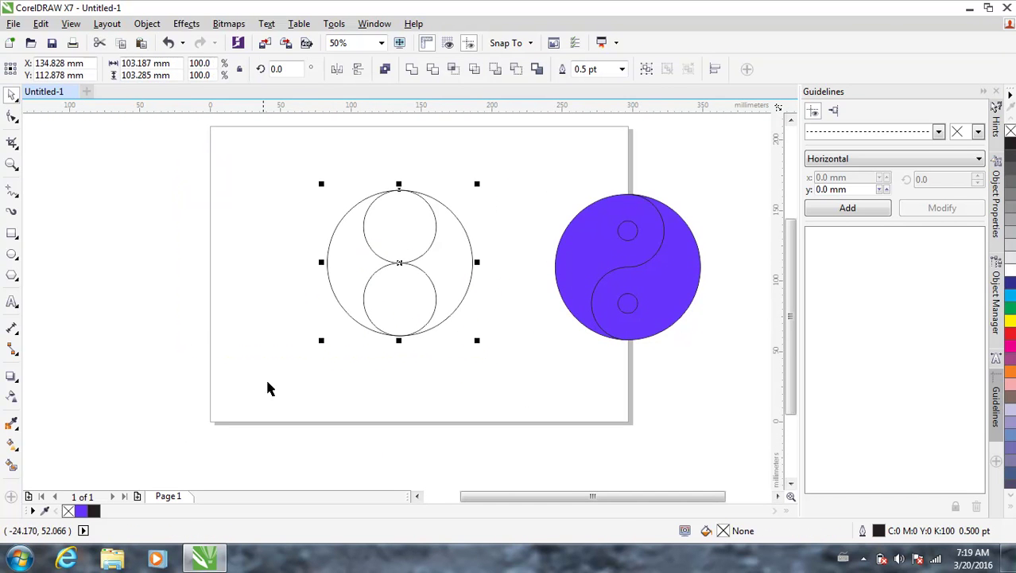
scroll(404, 295, "down", 2)
scroll(410, 292, "up", 2)
left_click_drag(451, 264, 128, 251)
left_click(130, 290)
scroll(129, 289, "down", 2)
scroll(404, 306, "up", 2)
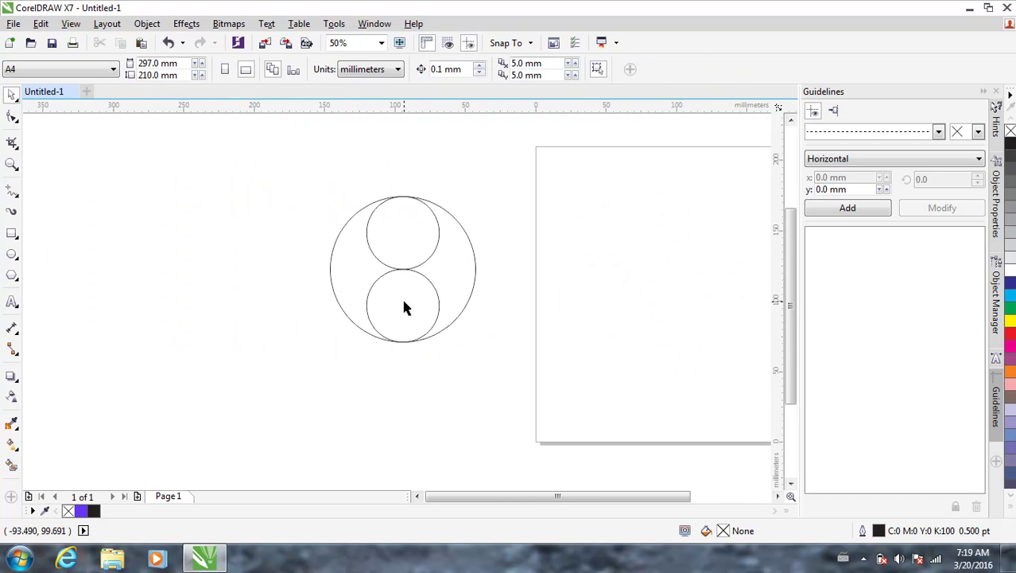
- Move the four purple symbol shapes together back onto the page, centred at about X 100.9 mm, Y 120.6 mm
scroll(404, 302, "down", 1)
scroll(404, 299, "up", 1)
scroll(389, 309, "down", 1)
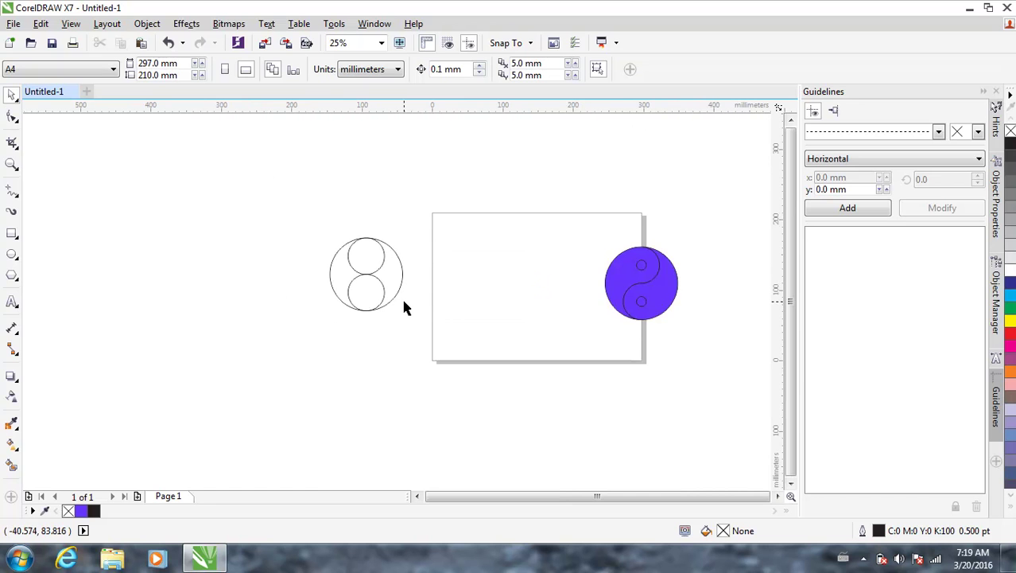
scroll(404, 307, "down", 1)
scroll(404, 308, "up", 1)
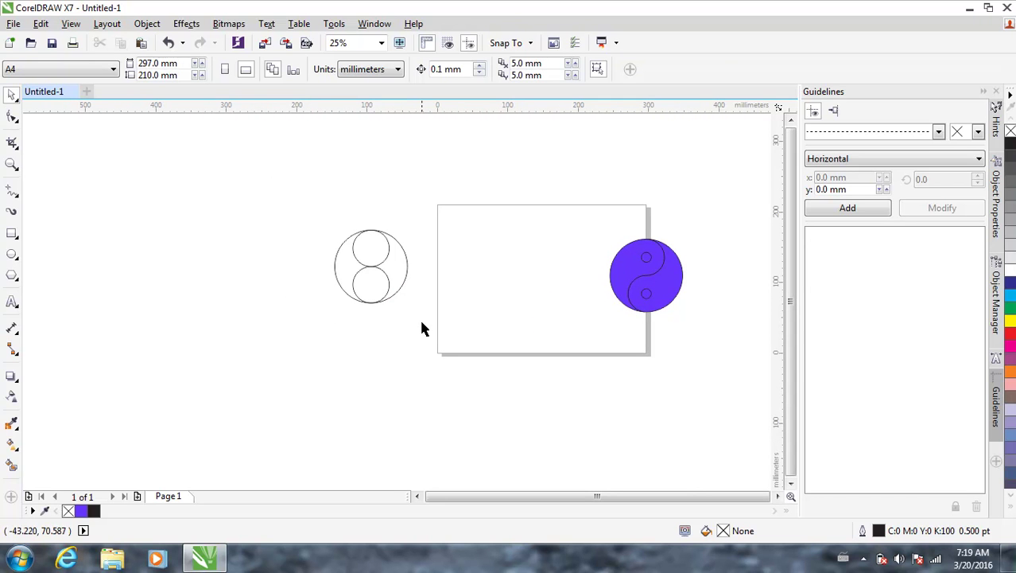
left_click_drag(574, 218, 697, 331)
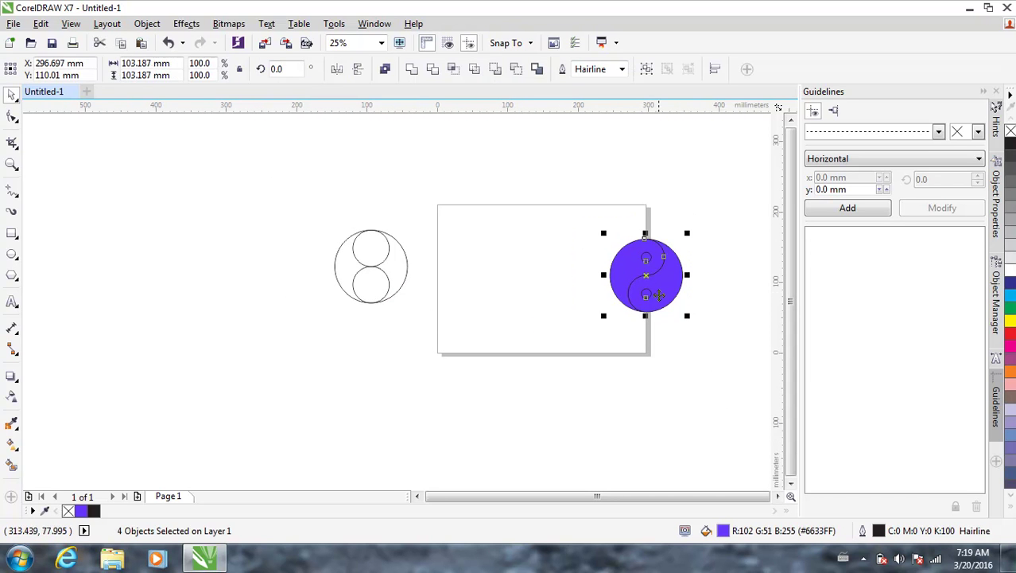
left_click_drag(656, 294, 521, 283)
scroll(521, 284, "up", 2)
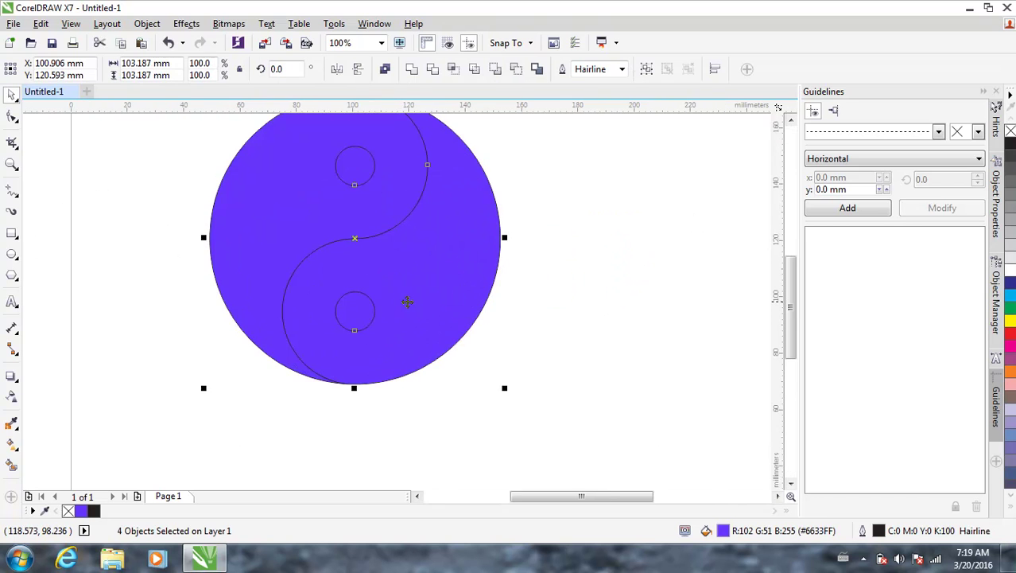
left_click(565, 344)
scroll(403, 288, "down", 2)
scroll(391, 292, "up", 1)
- Delete the three unfilled construction circles lying outside the page
left_click_drag(310, 184, 537, 408)
left_click(204, 429)
left_click_drag(204, 366, 41, 180)
key("Delete")
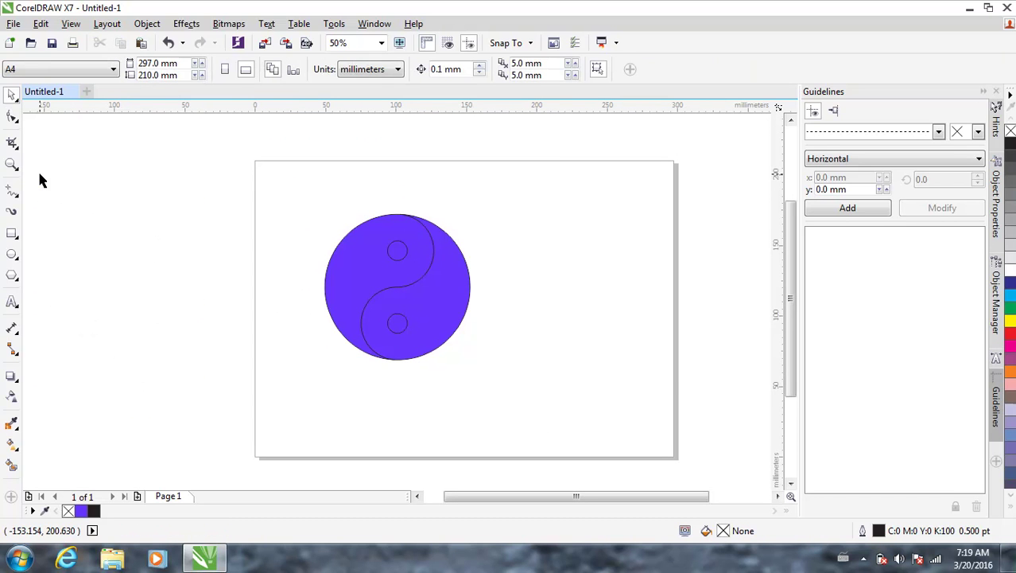
- Move the whole purple symbol slightly right and down toward the page centre
scroll(413, 322, "down", 2)
scroll(404, 297, "up", 2)
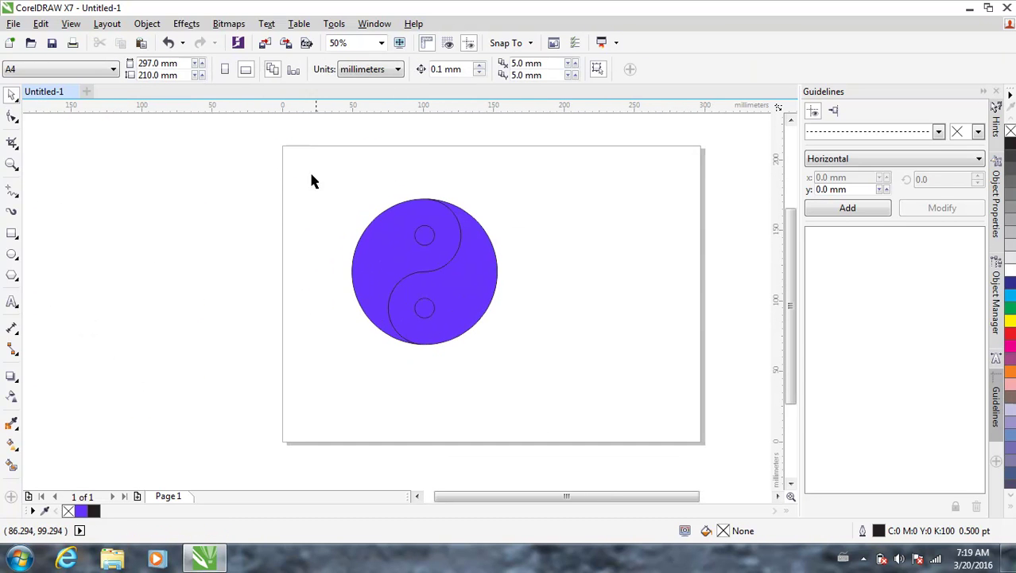
left_click_drag(321, 179, 519, 416)
left_click_drag(452, 286, 477, 299)
key("Escape")
- Fill the left teardrop half of the symbol with White
left_click_drag(541, 375, 250, 149)
scroll(429, 282, "up", 1)
scroll(264, 304, "down", 1)
scroll(264, 304, "up", 1)
key("Escape")
left_click(379, 245)
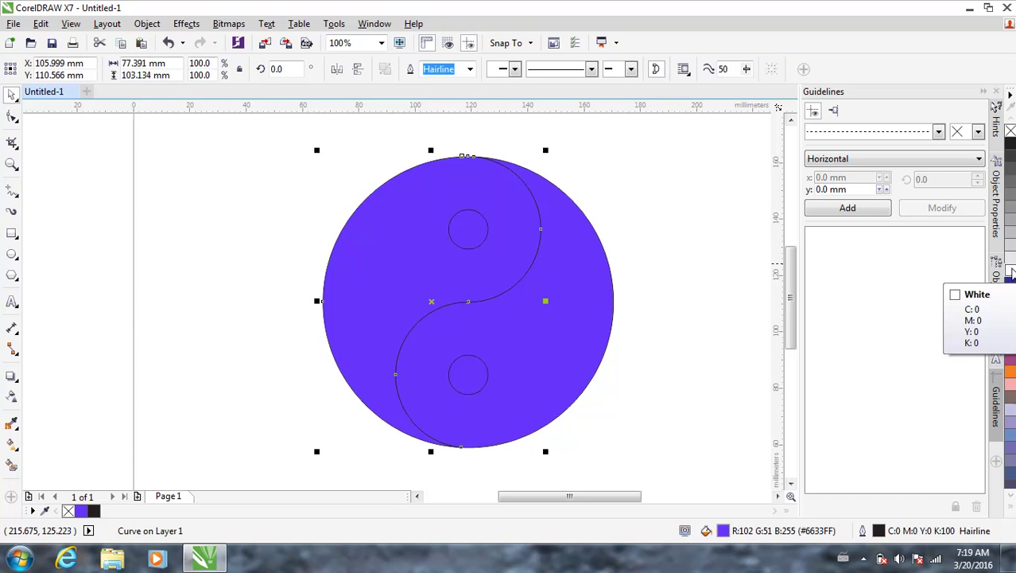
left_click(1010, 272)
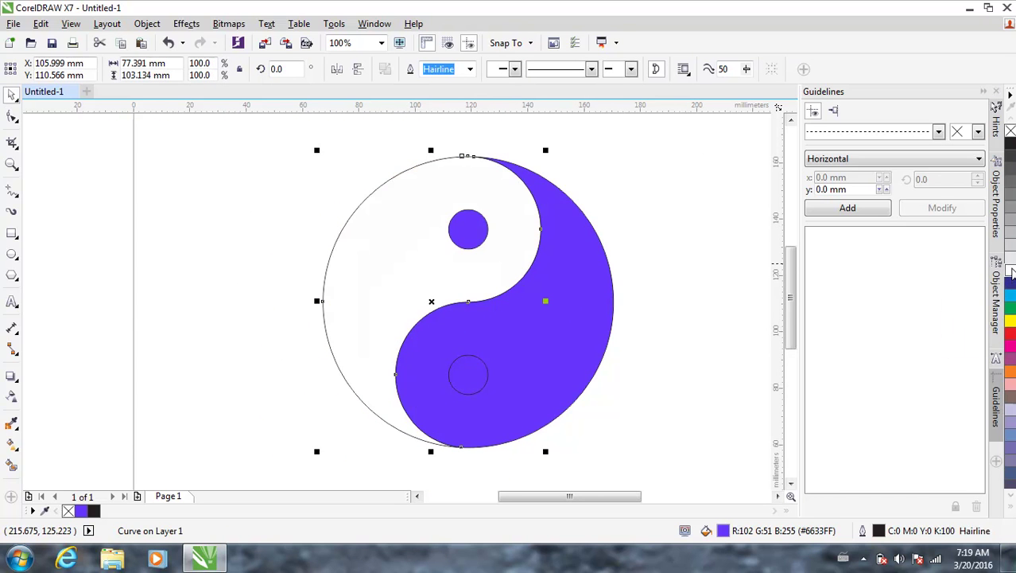
- Fill the right teardrop half of the symbol with Black
left_click(553, 329)
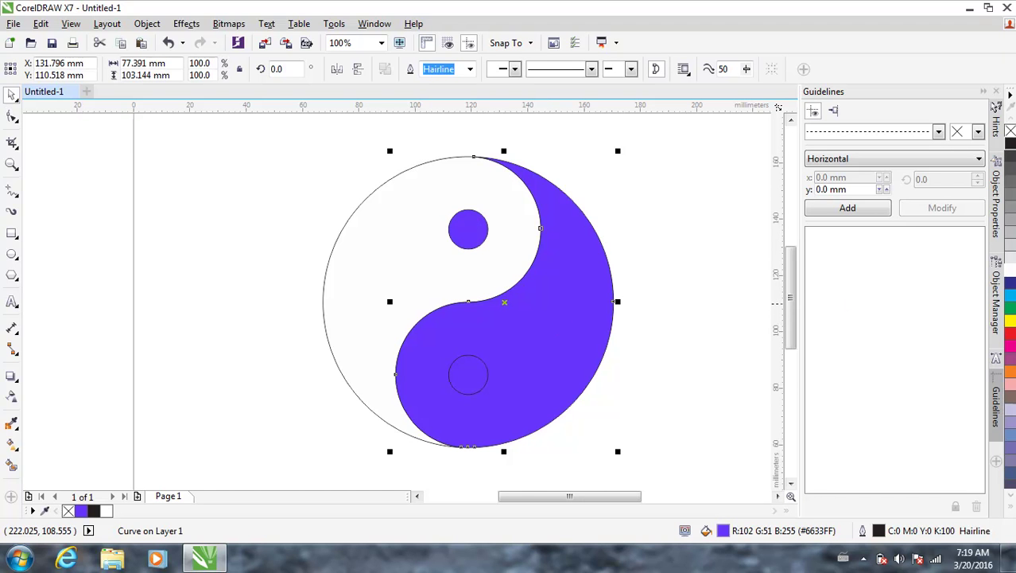
left_click(1010, 145)
left_click(710, 293)
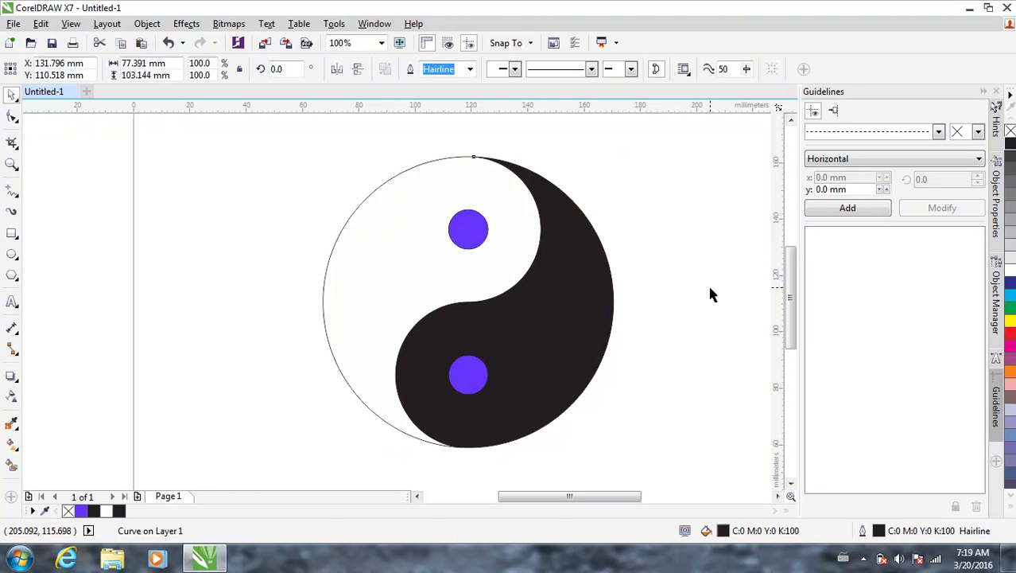
- Fill the upper dot with Black and remove its outline
left_click(468, 230)
left_click(1010, 145)
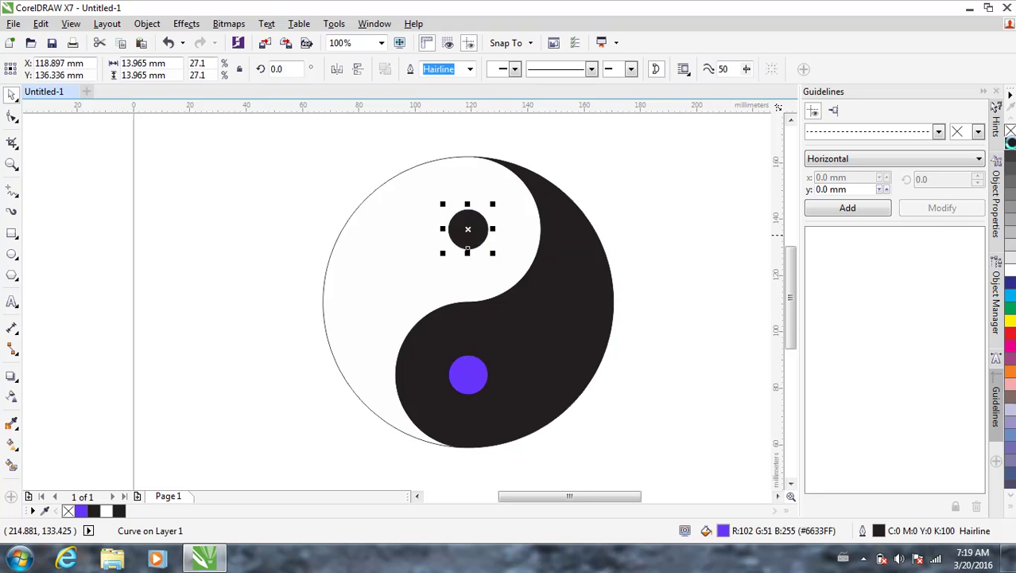
right_click(1010, 132)
- Fill the lower dot inside the dark half with White
left_click(472, 377)
left_click(473, 377)
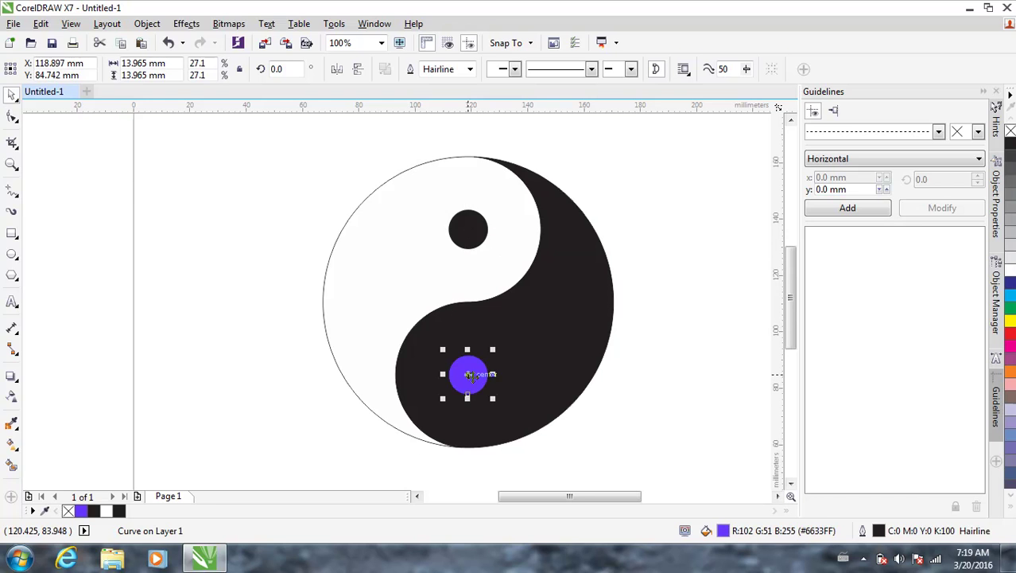
left_click(1010, 270)
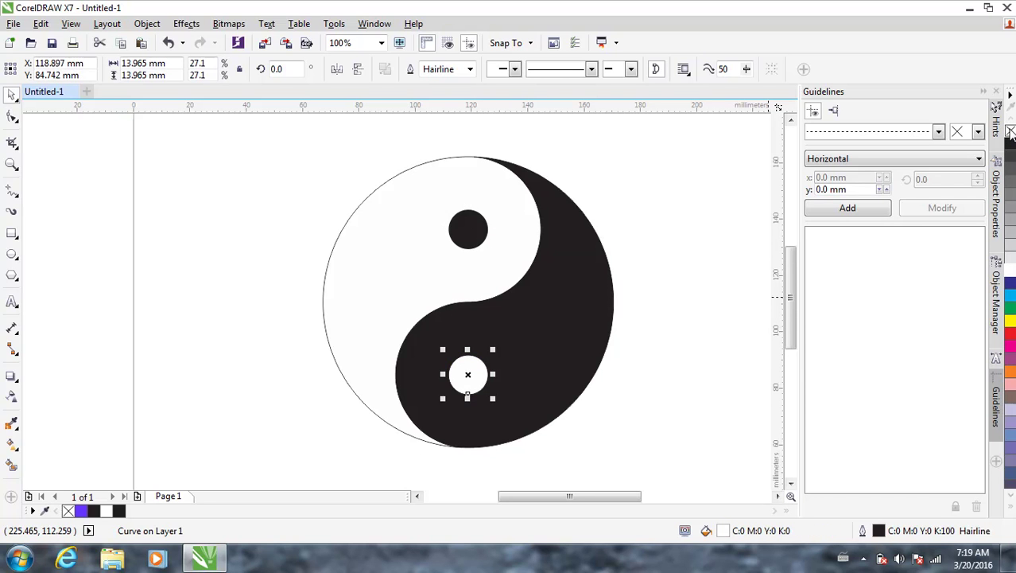
left_click(697, 410)
scroll(404, 304, "down", 2)
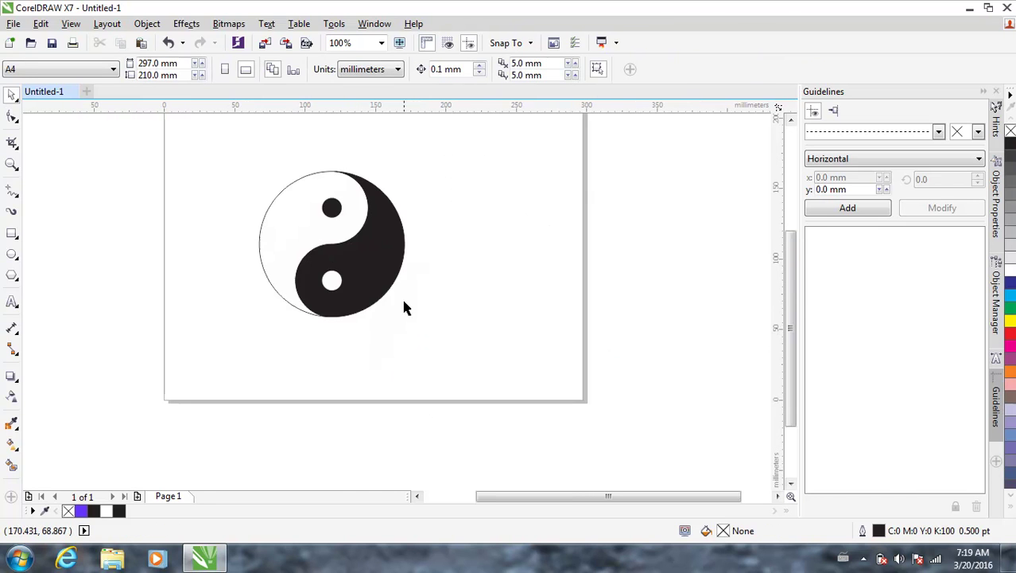
scroll(404, 306, "up", 2)
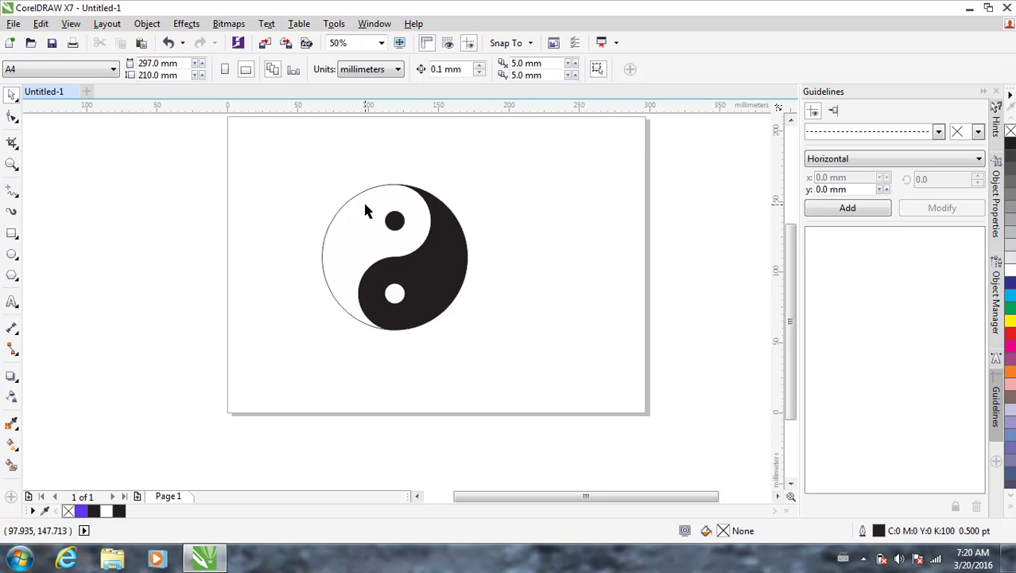
left_click_drag(297, 177, 555, 415)
left_click(556, 415)
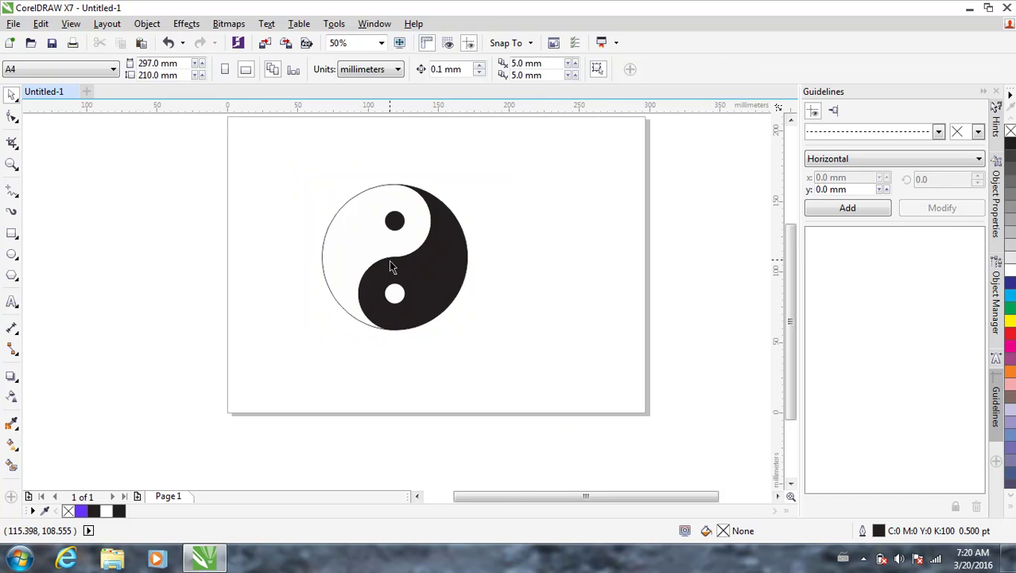
- Fill the right half of the symbol and the upper dot with 80% Black
scroll(410, 295, "up", 2)
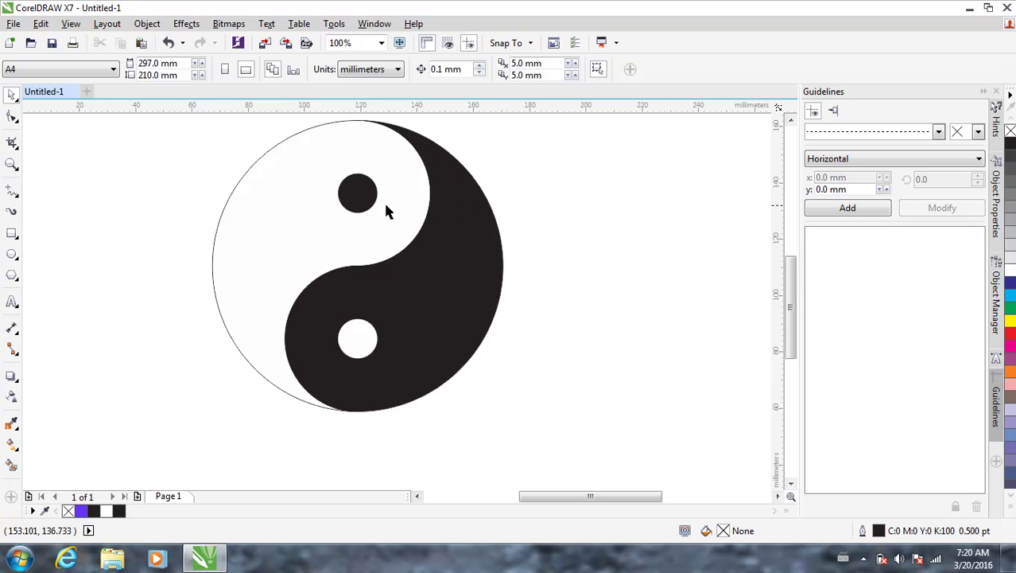
left_click(445, 195)
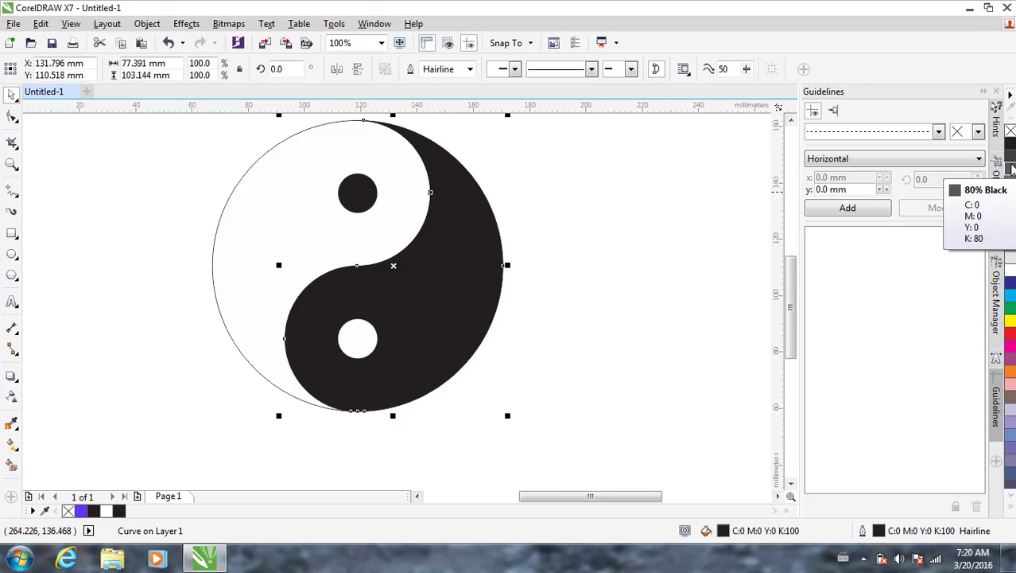
left_click(1012, 169)
left_click(644, 267)
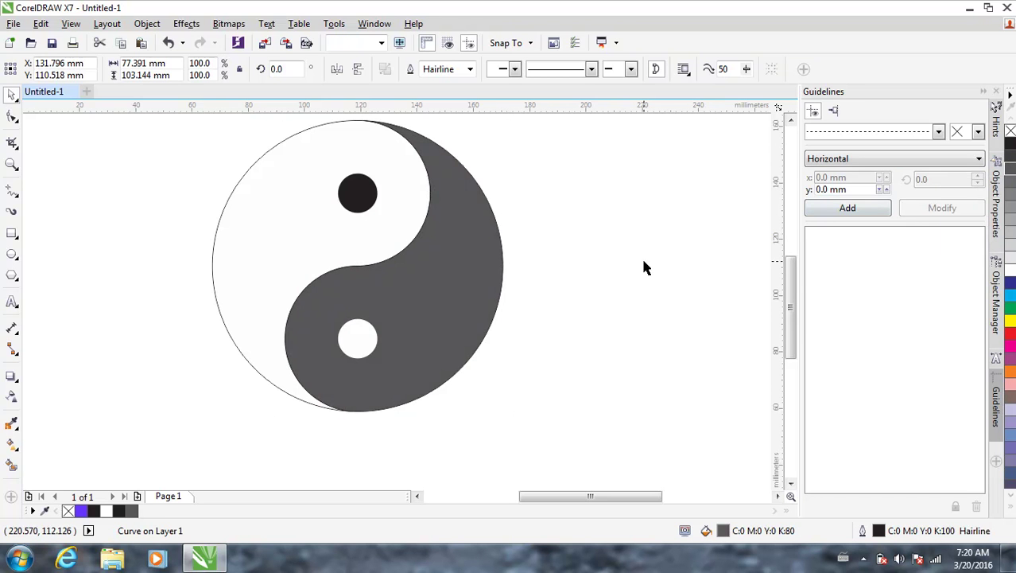
left_click(359, 201)
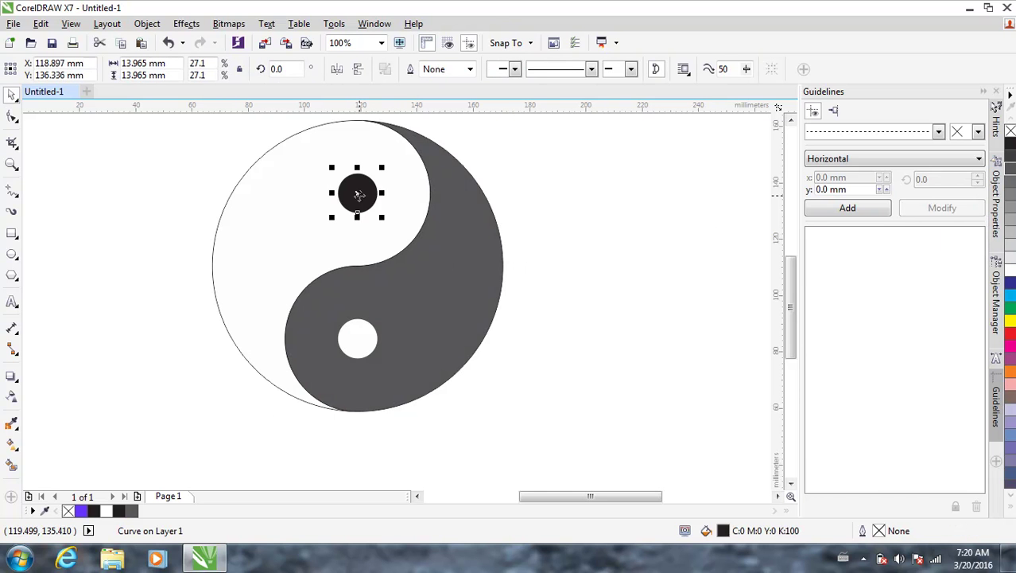
left_click(1010, 170)
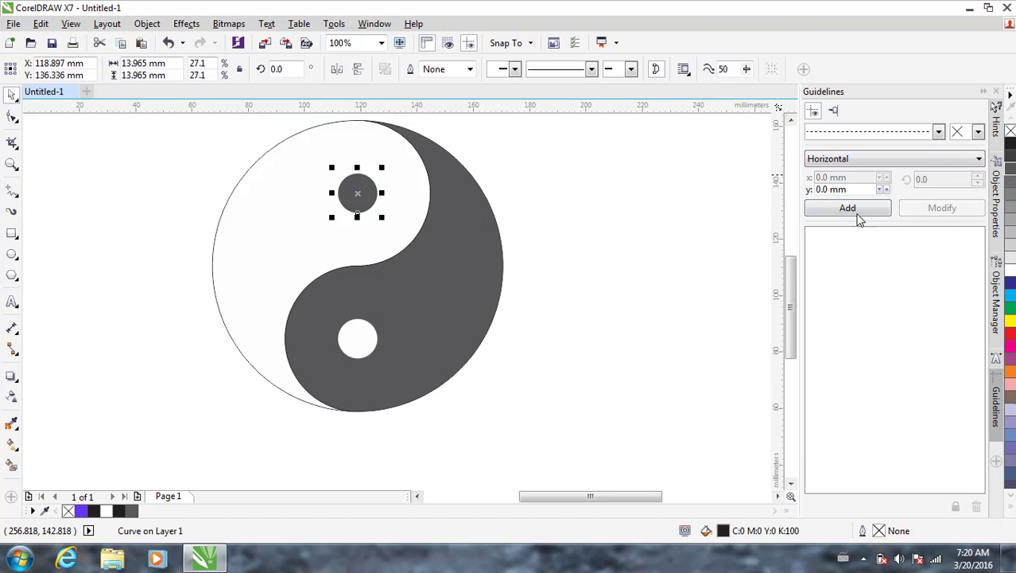
- Create a single boundary curve around all four shapes of the symbol
key("F3")
left_click(401, 297)
left_click_drag(156, 191, 427, 415)
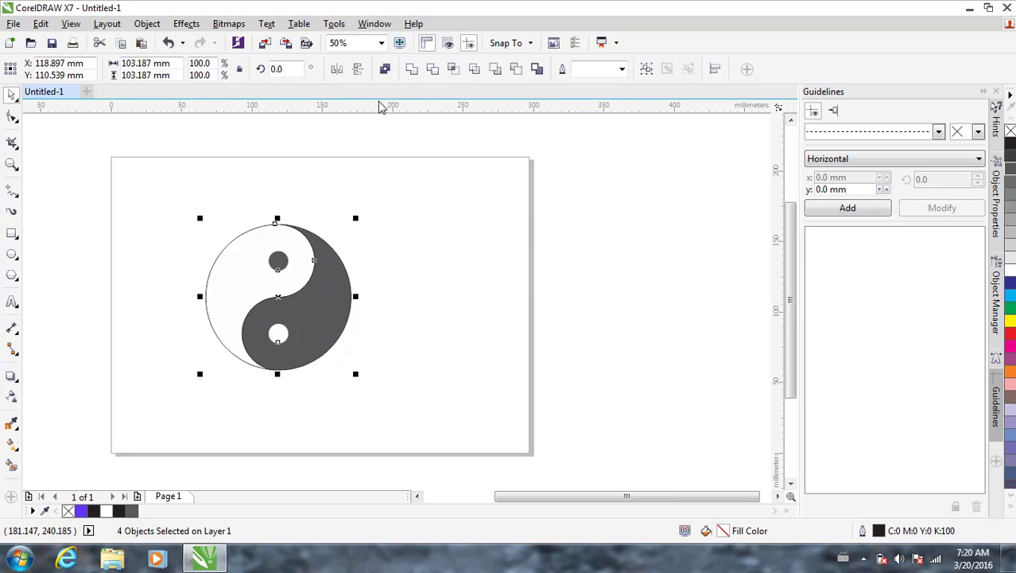
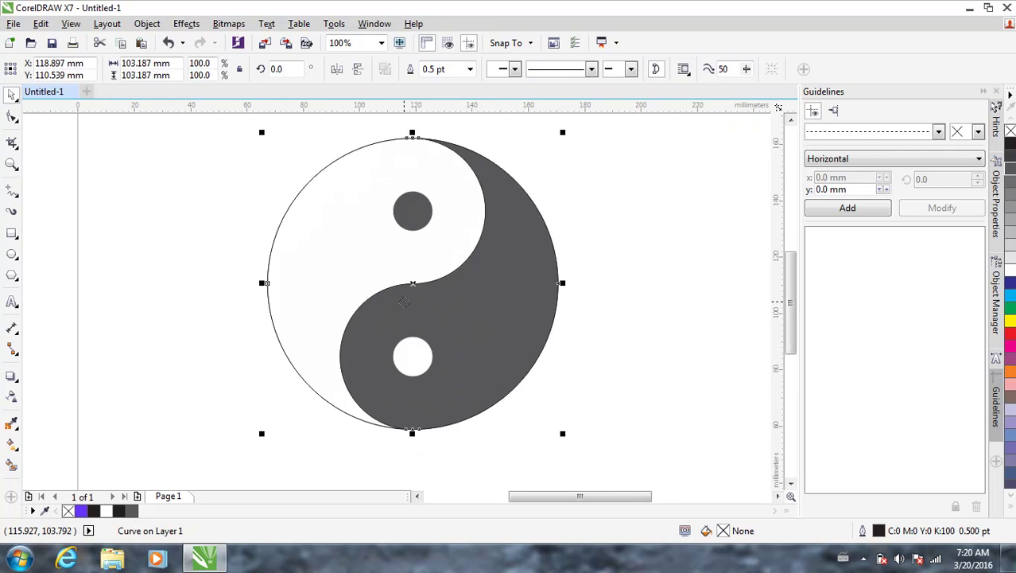
scroll(406, 298, "down", 1)
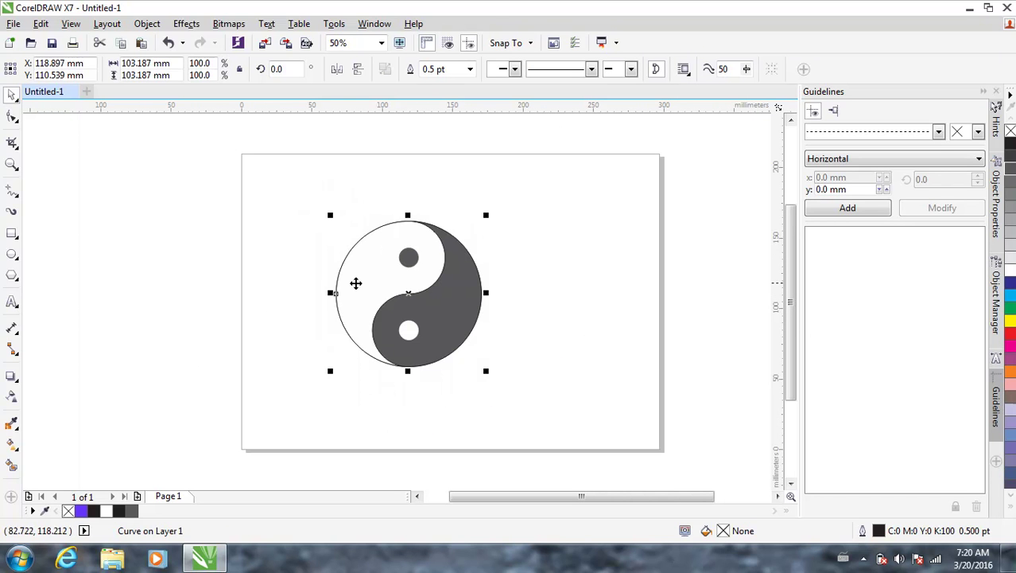
- Move the boundary circle off the symbol to its upper right, and undo the move
left_click(308, 282)
left_click(374, 272)
left_click_drag(375, 271, 496, 246)
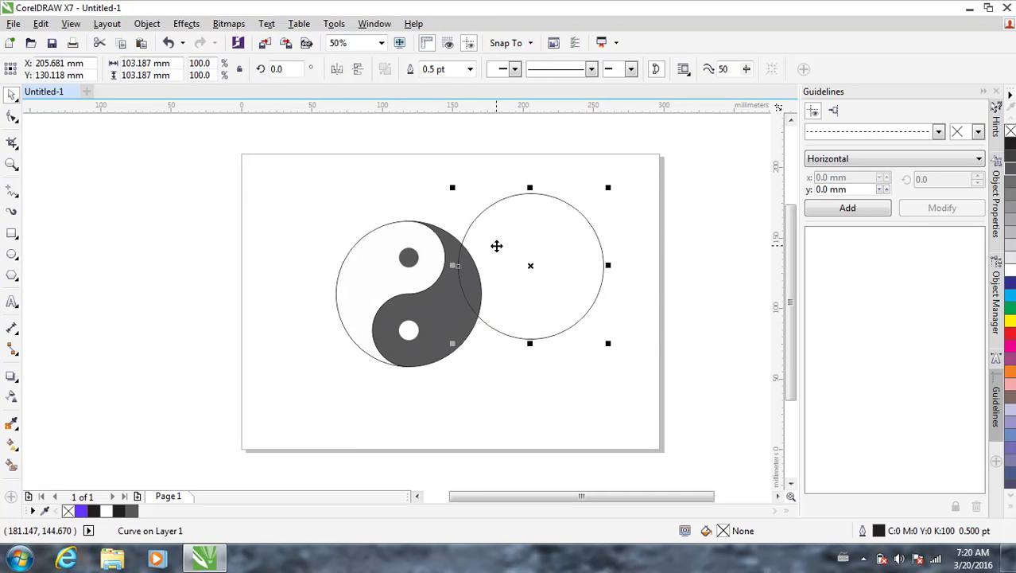
key("ctrl+z")
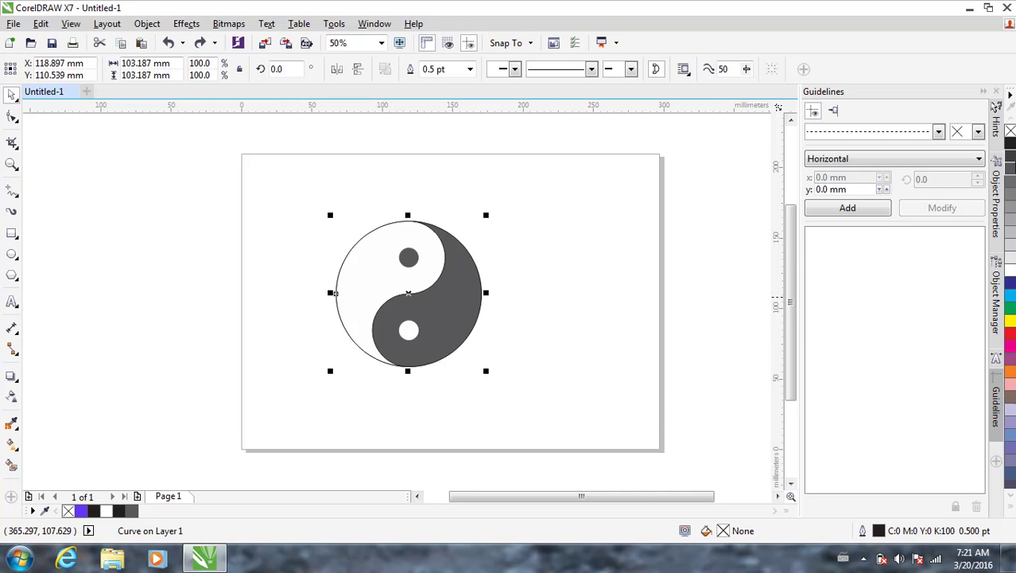
- Fill the boundary circle over the symbol with 90% Black and remove its outline
left_click(1011, 172)
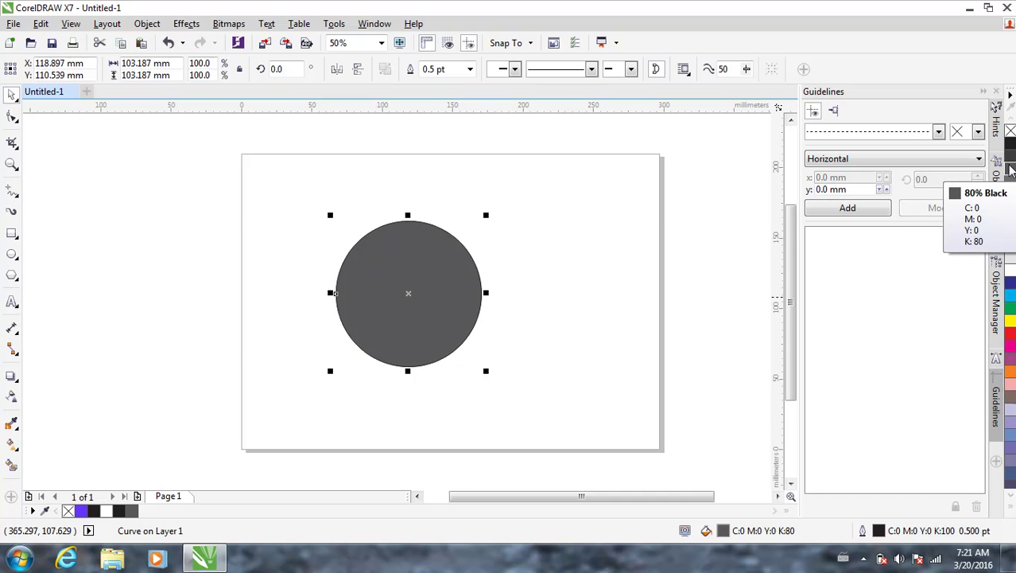
left_click(1011, 162)
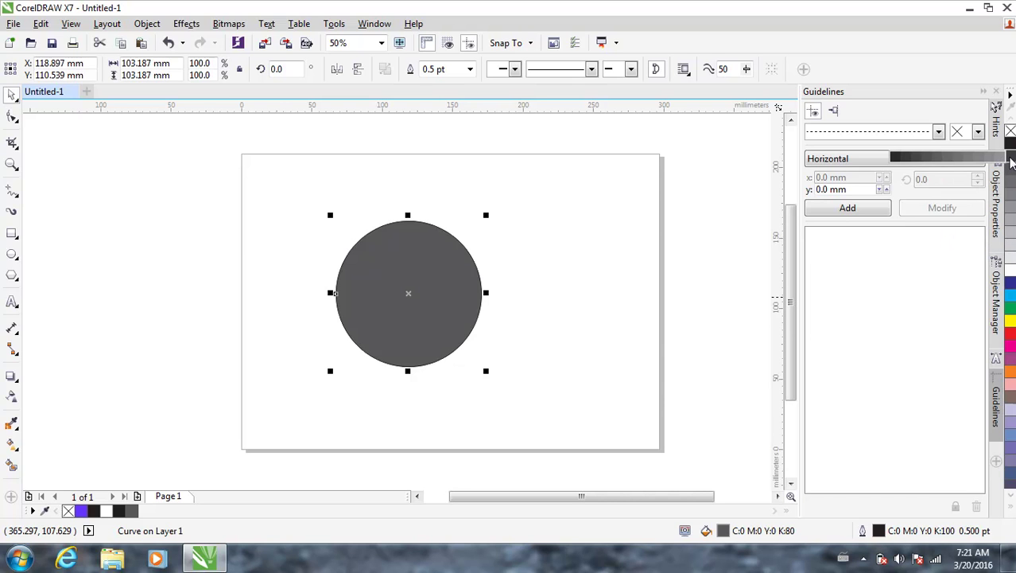
left_click(1010, 162)
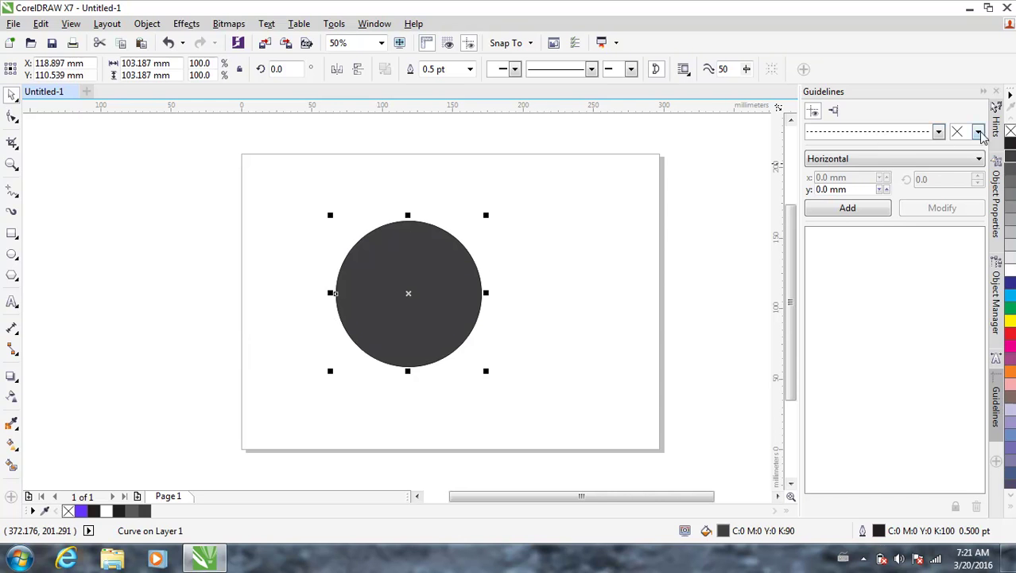
right_click(1011, 132)
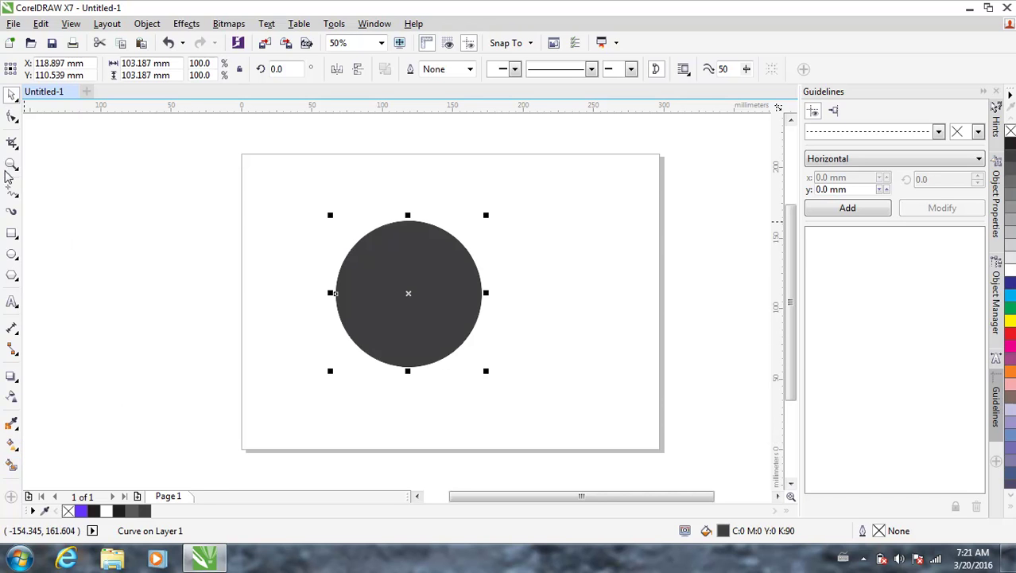
- Apply an elliptical fountain transparency with the Transparency tool to the dark circle covering the symbol
left_click(13, 447)
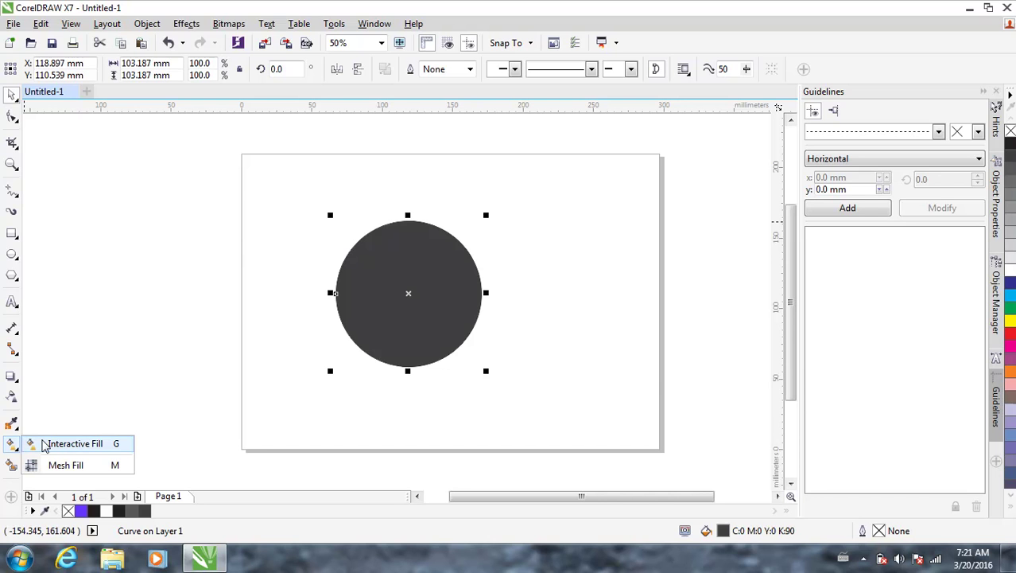
left_click(11, 401)
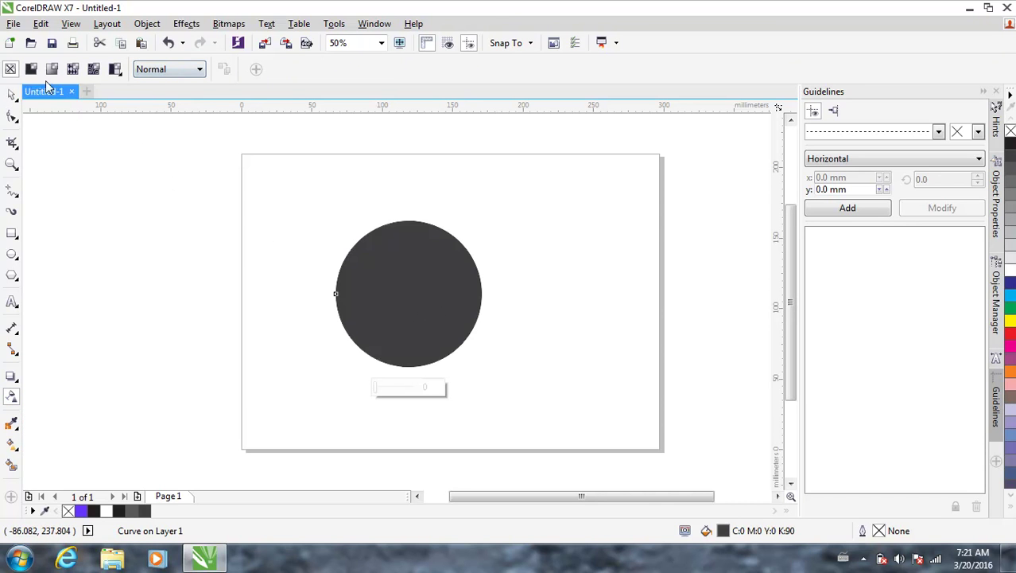
left_click(200, 71)
left_click(200, 71)
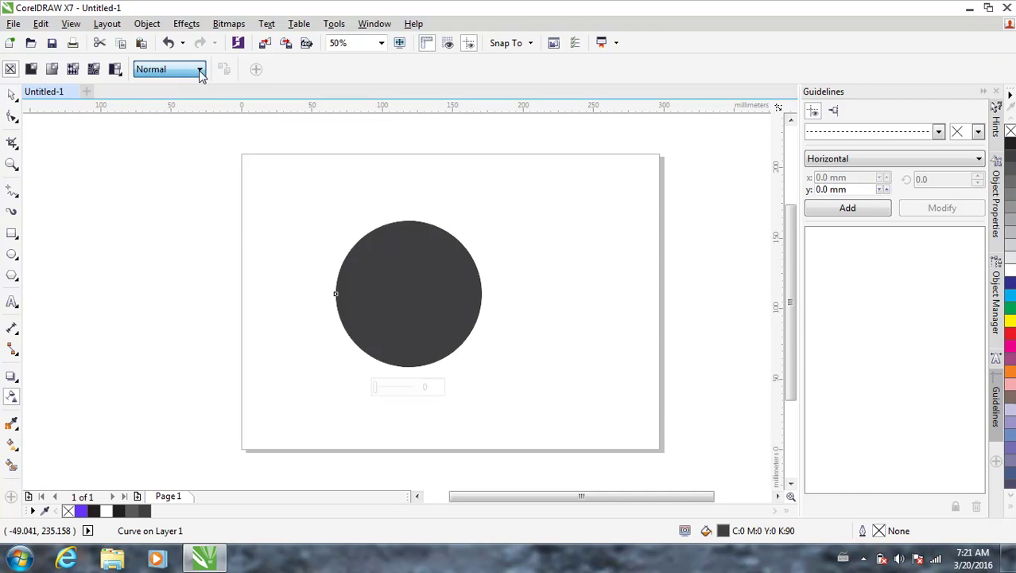
left_click(52, 70)
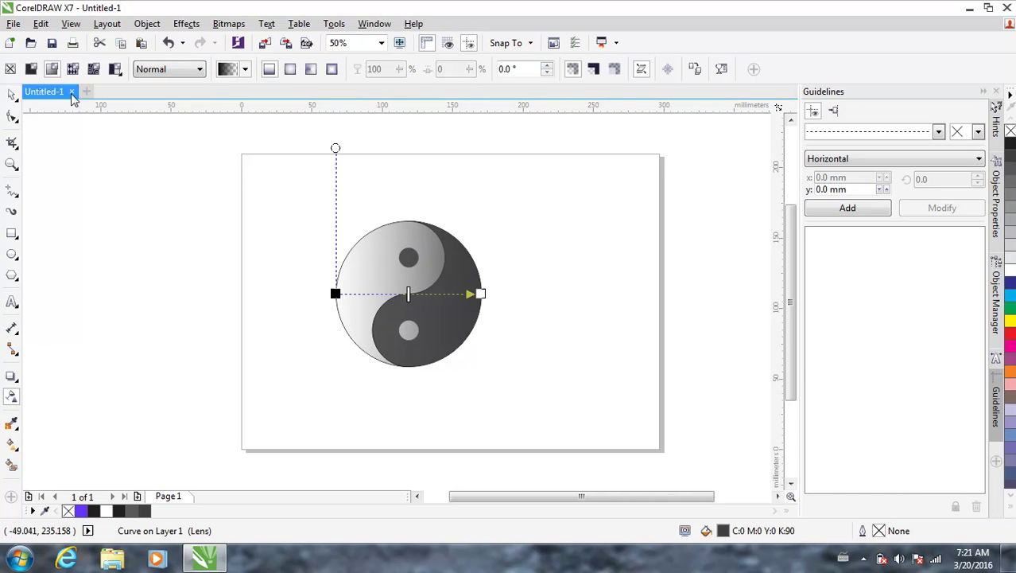
left_click(291, 70)
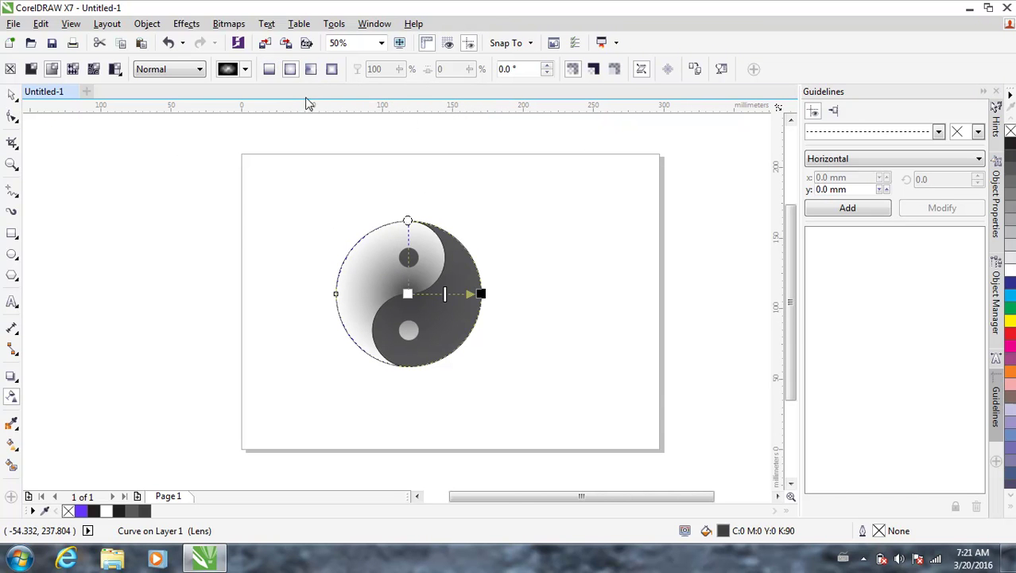
- Set the circle's transparency to 100% at the centre node and 0% at the outer node
left_click(408, 294)
left_click_drag(375, 318, 405, 317)
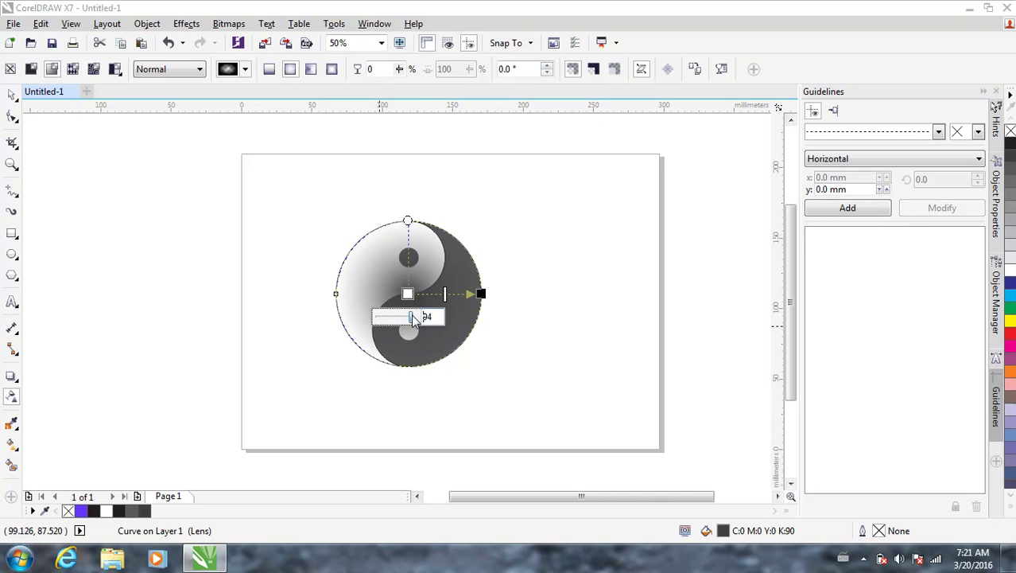
left_click(481, 294)
left_click_drag(488, 317, 396, 333)
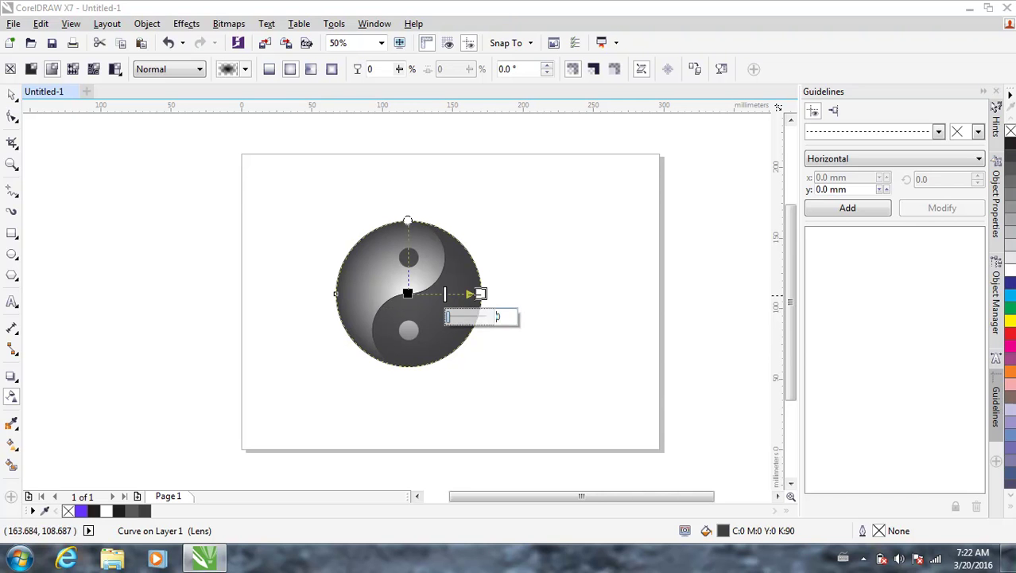
- Enlarge the elliptical transparency beyond the symbol, rotate it to about -100.9°, and shift its midpoint toward the outer node
left_click_drag(482, 293, 388, 394)
mouse_move(516, 319)
left_mouse_down()
mouse_move(537, 291)
mouse_move(530, 323)
left_mouse_up()
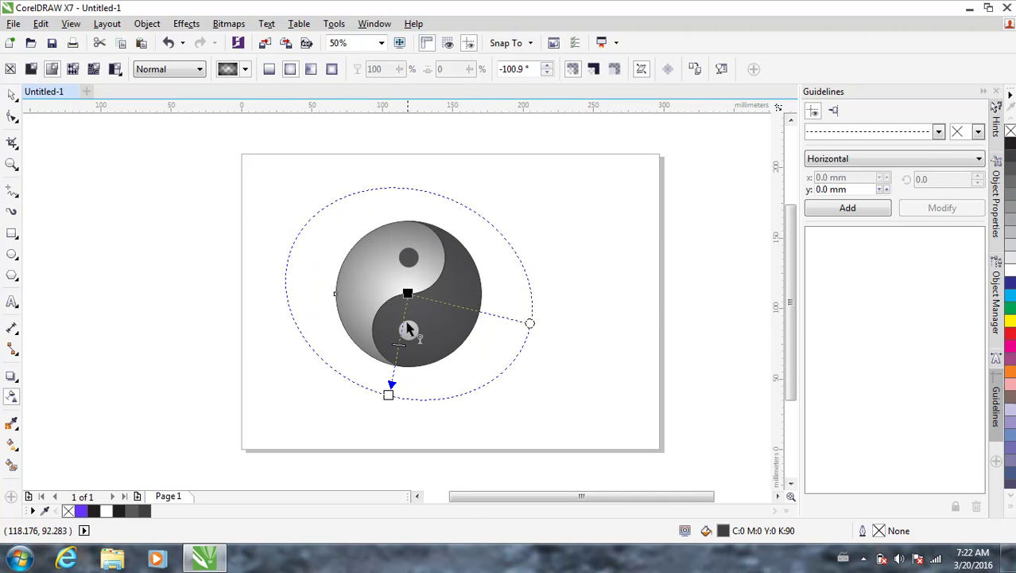
left_click_drag(396, 356, 395, 364)
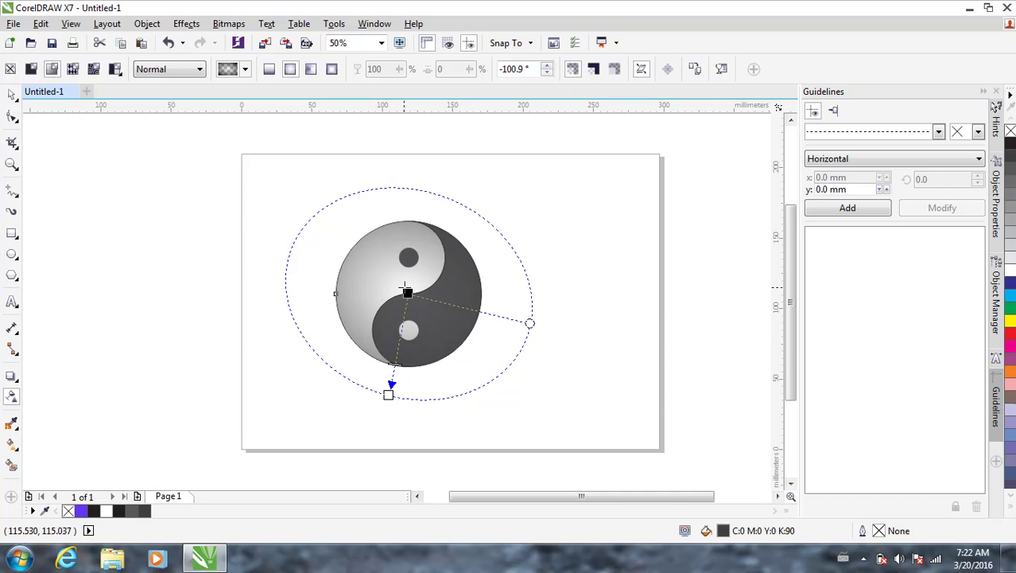
- Move the transparency's centre up-left into the white half, pull its outer node in at about -84.6°, and deselect the circle
left_click_drag(407, 293, 386, 258)
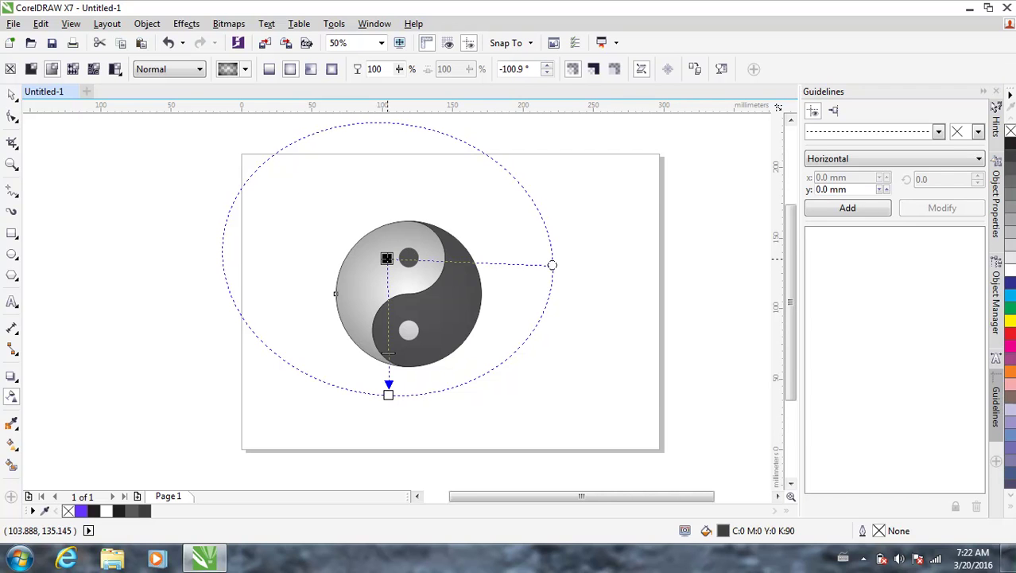
left_click_drag(386, 259, 387, 264)
left_click(387, 264)
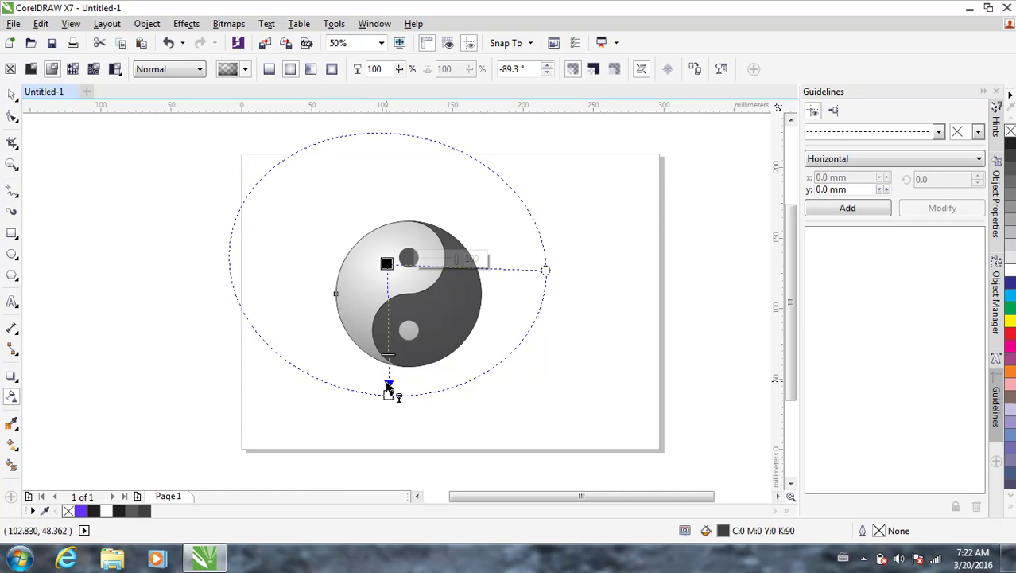
left_click_drag(388, 394, 398, 380)
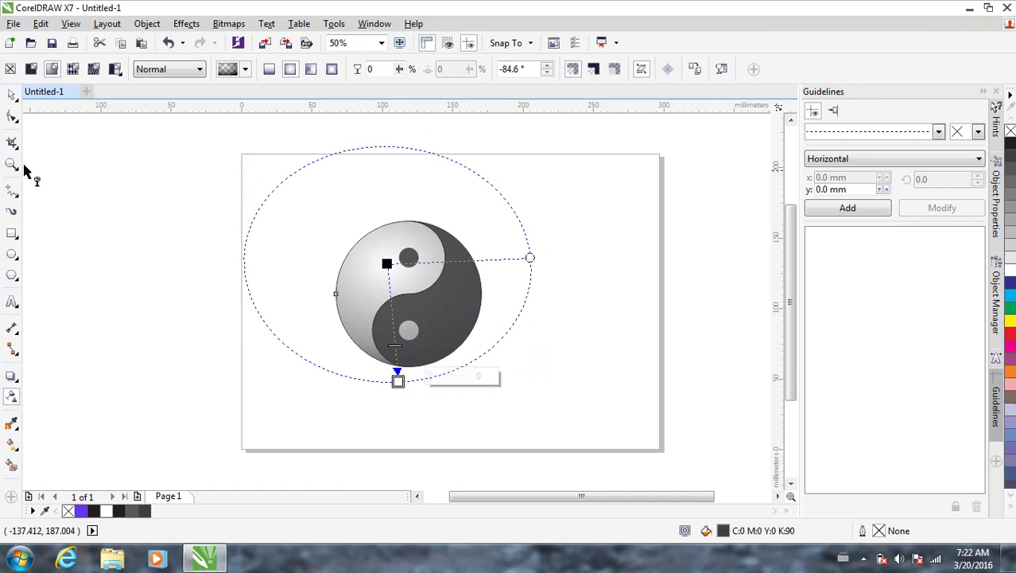
left_click(15, 95)
key("Escape")
scroll(403, 300, "down", 2)
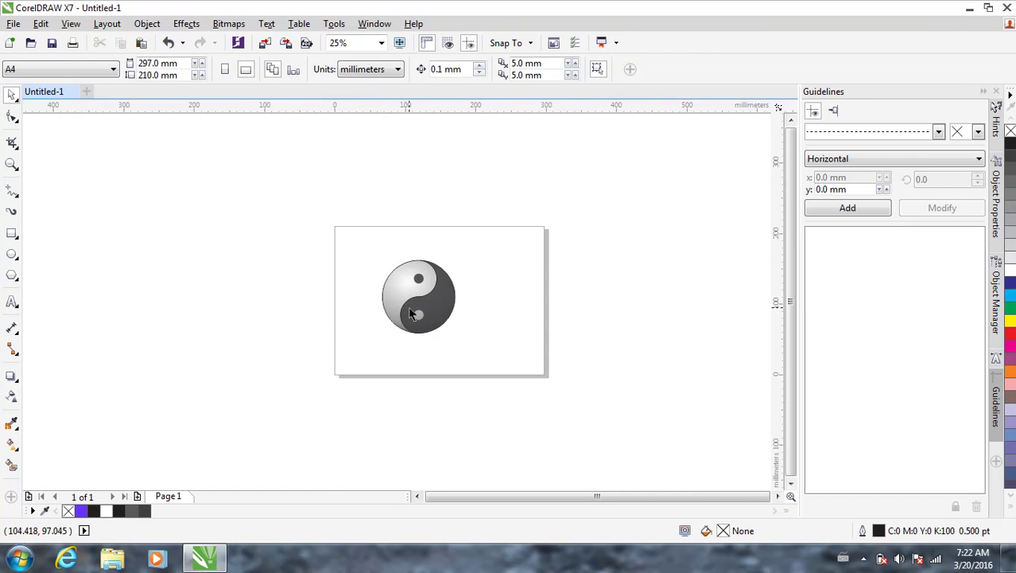
- Remove the outlines from all five objects of the yin-yang symbol and deselect them
scroll(403, 300, "up", 2)
left_click_drag(297, 164, 584, 438)
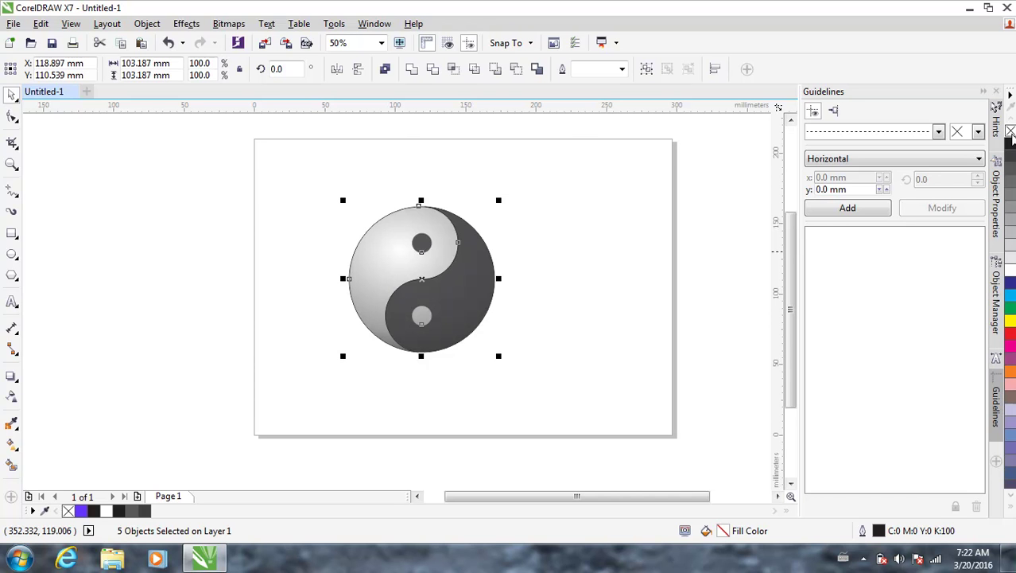
left_click(644, 313)
scroll(408, 294, "down", 1)
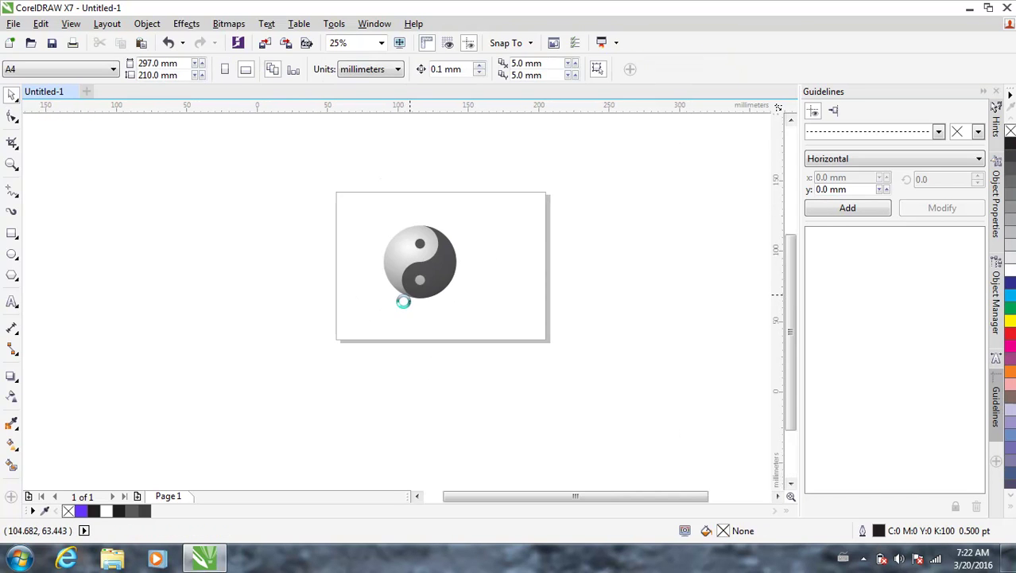
scroll(401, 297, "up", 1)
scroll(404, 308, "down", 1)
scroll(404, 308, "up", 1)
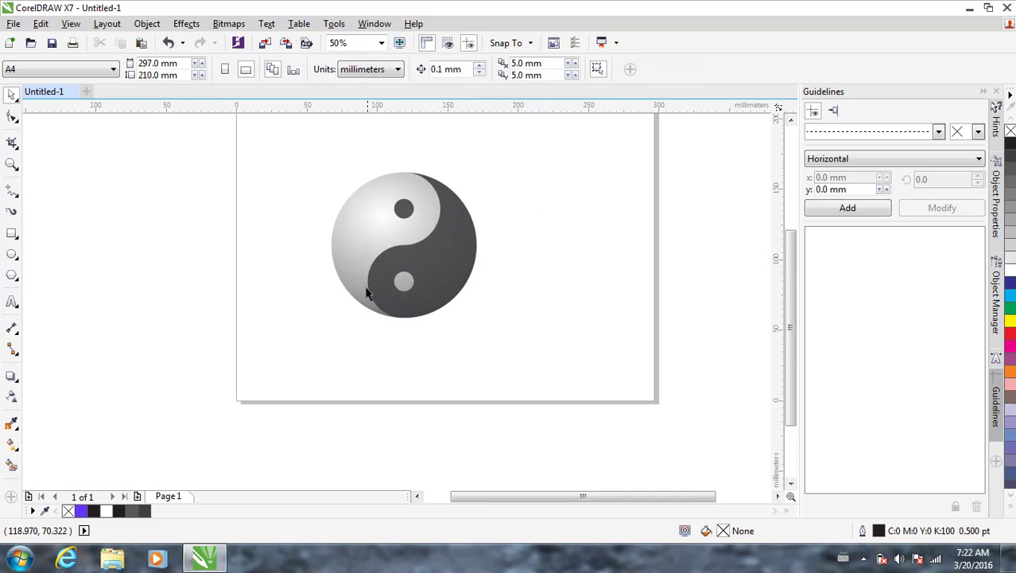
left_click(356, 261)
left_click(393, 324)
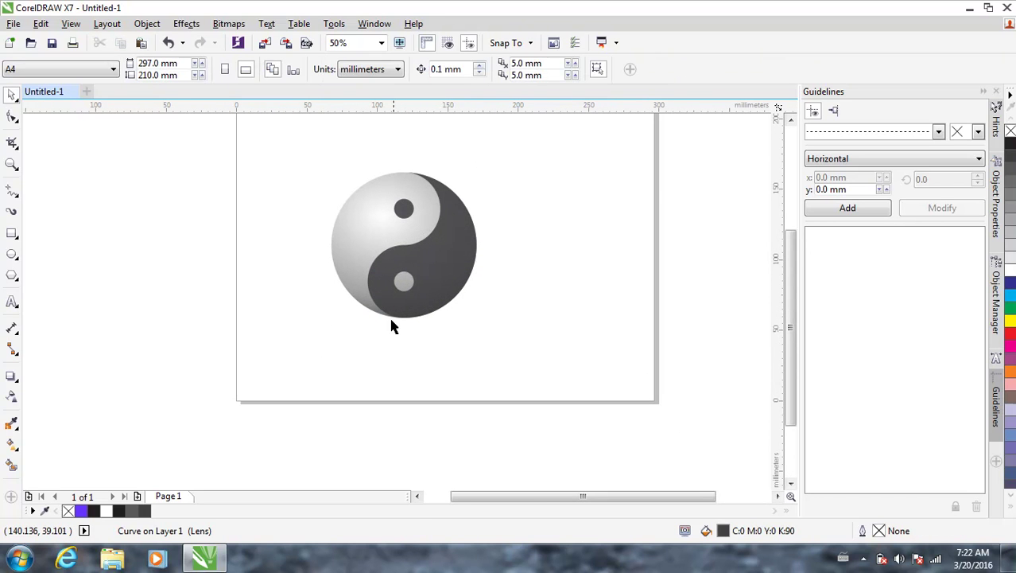
scroll(409, 309, "down", 2)
scroll(409, 306, "up", 1)
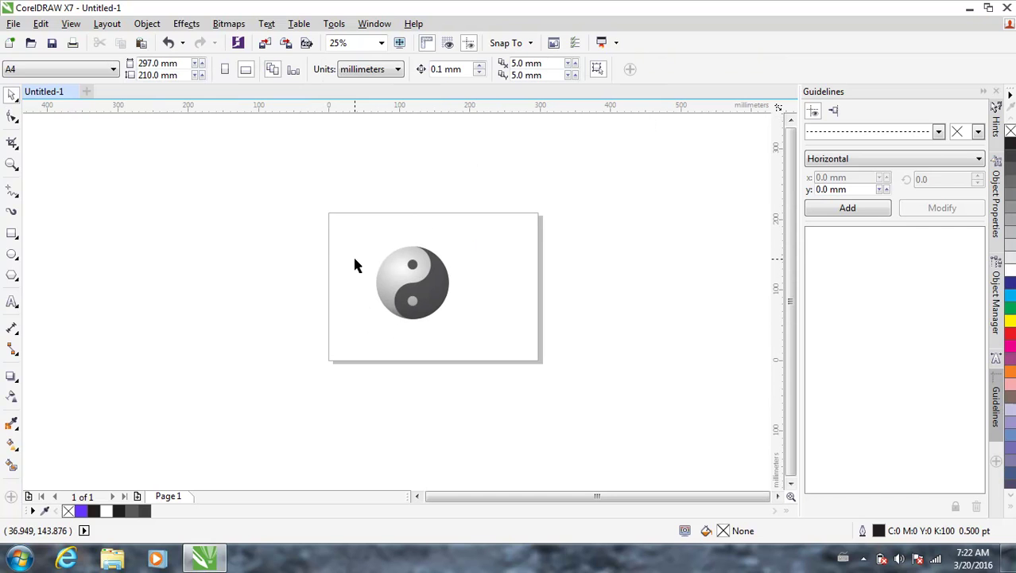
- Add a page frame matching the A4 page through the page size options
left_click(100, 27)
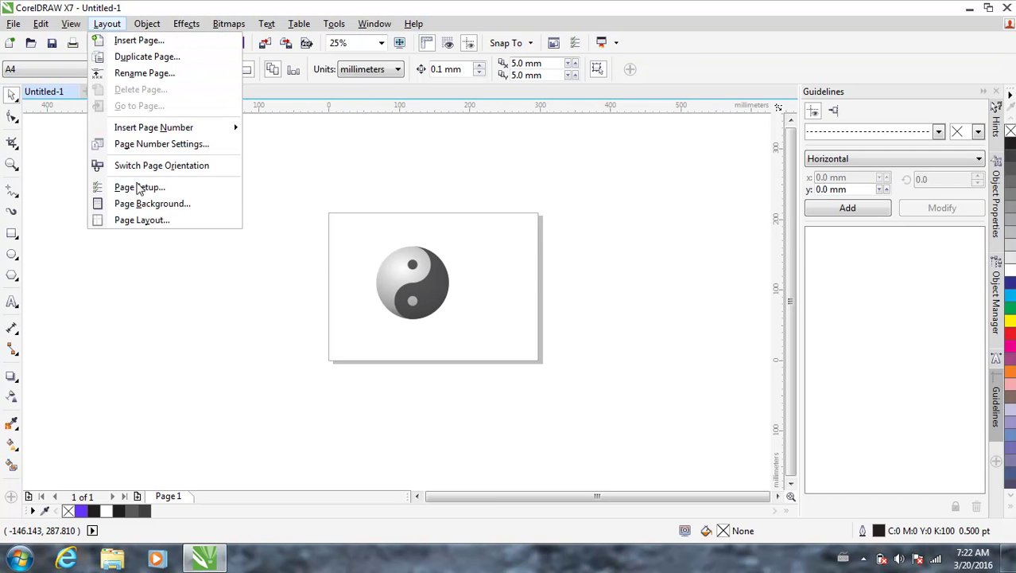
left_click(139, 187)
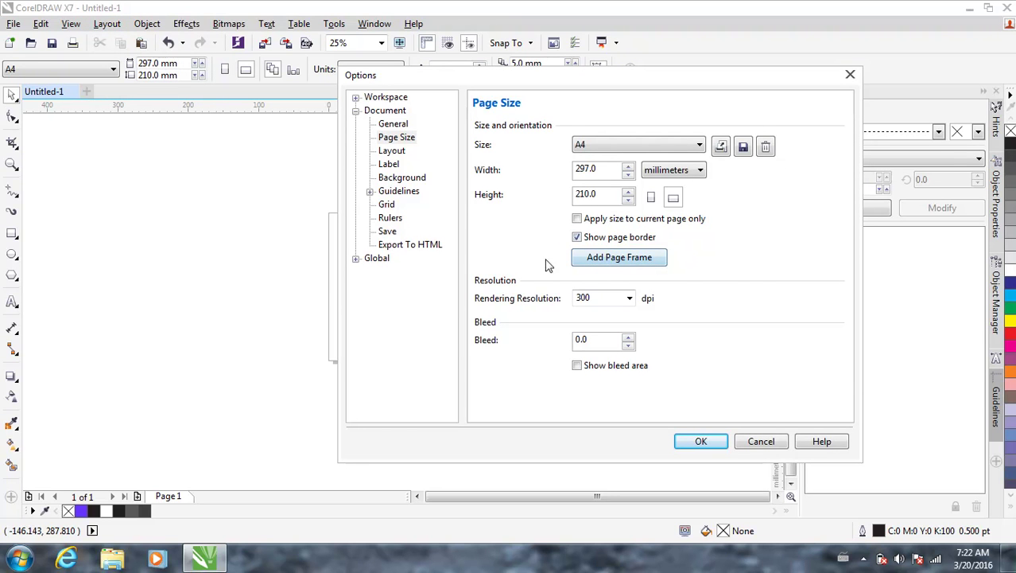
left_click(617, 260)
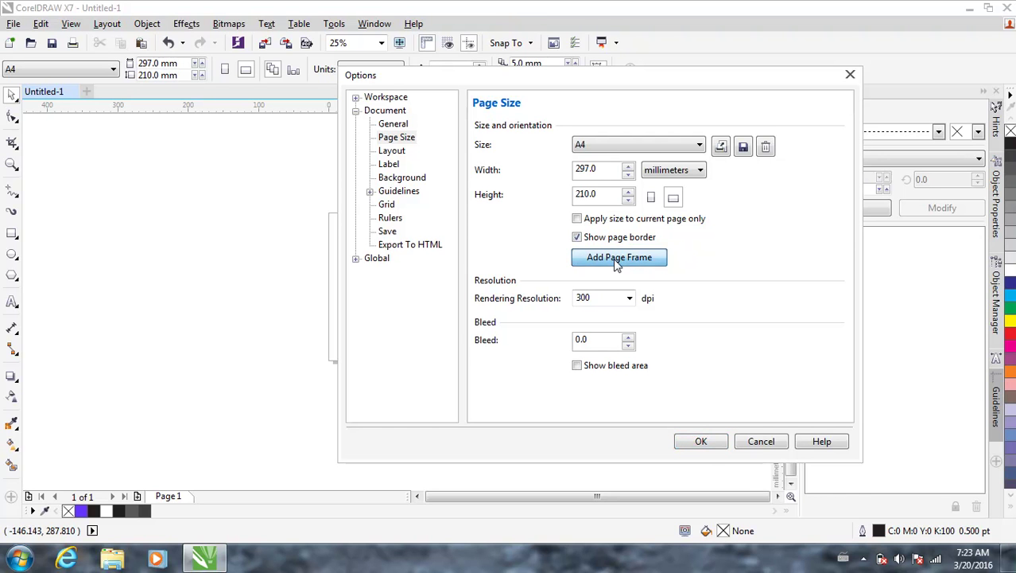
left_click(700, 443)
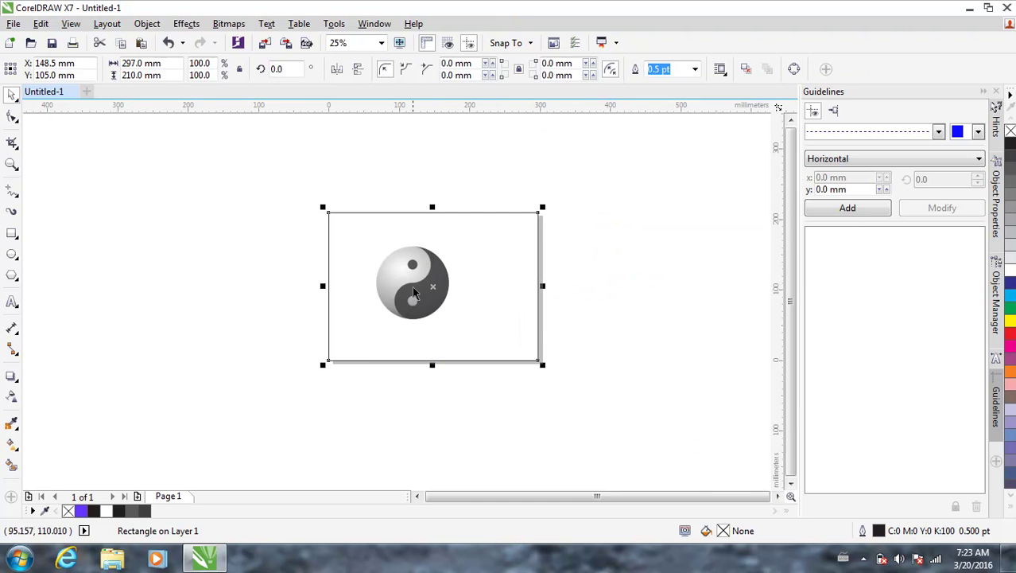
scroll(410, 302, "up", 1)
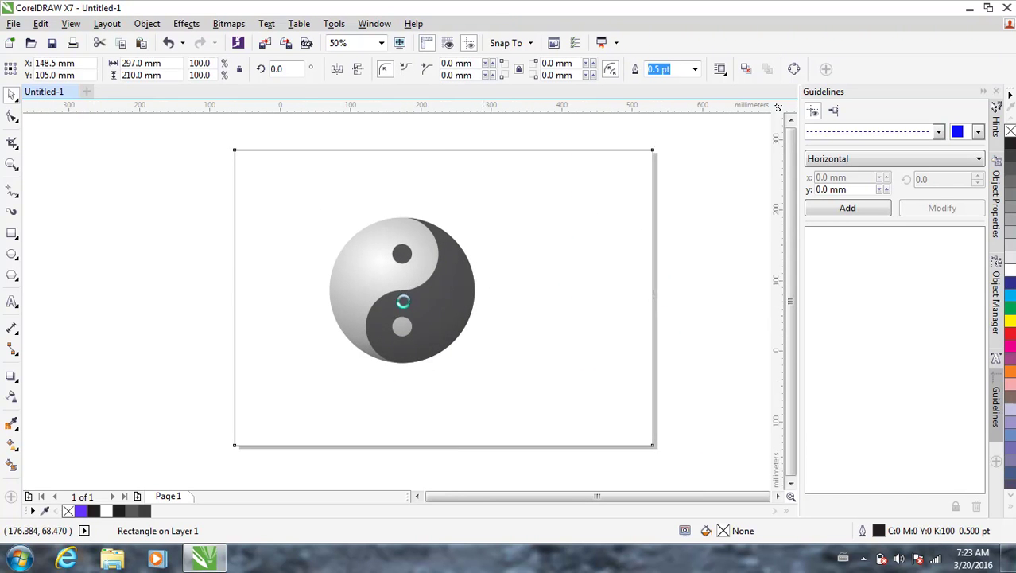
scroll(404, 300, "down", 1)
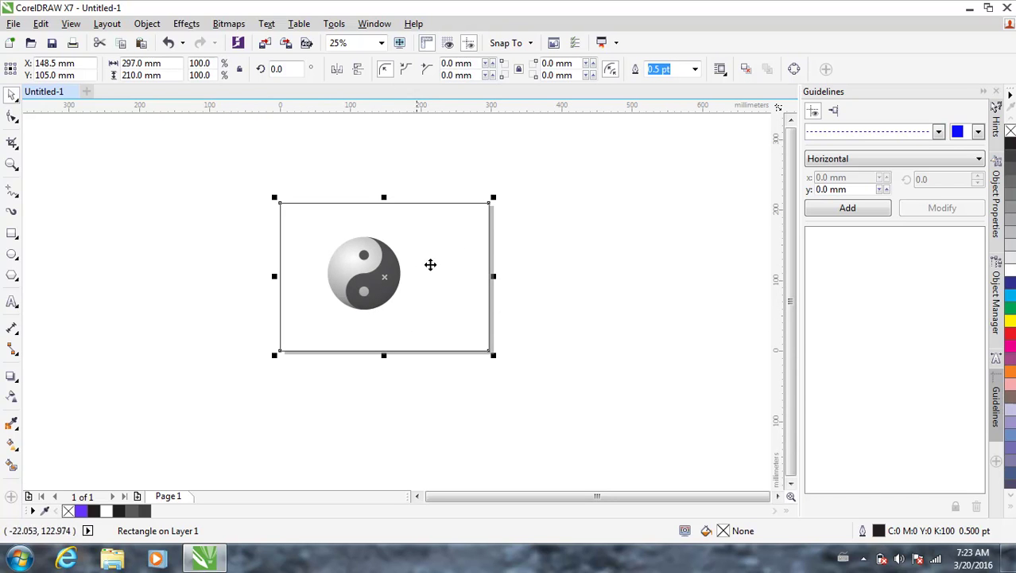
- Fill the page frame with 20% Black and deselect it
left_click(1012, 237)
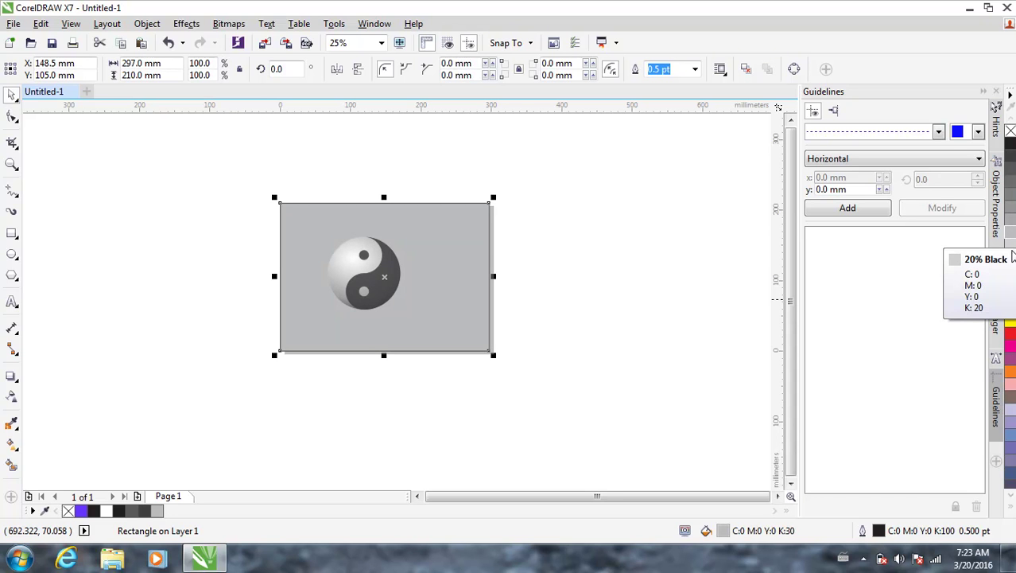
left_click(1012, 252)
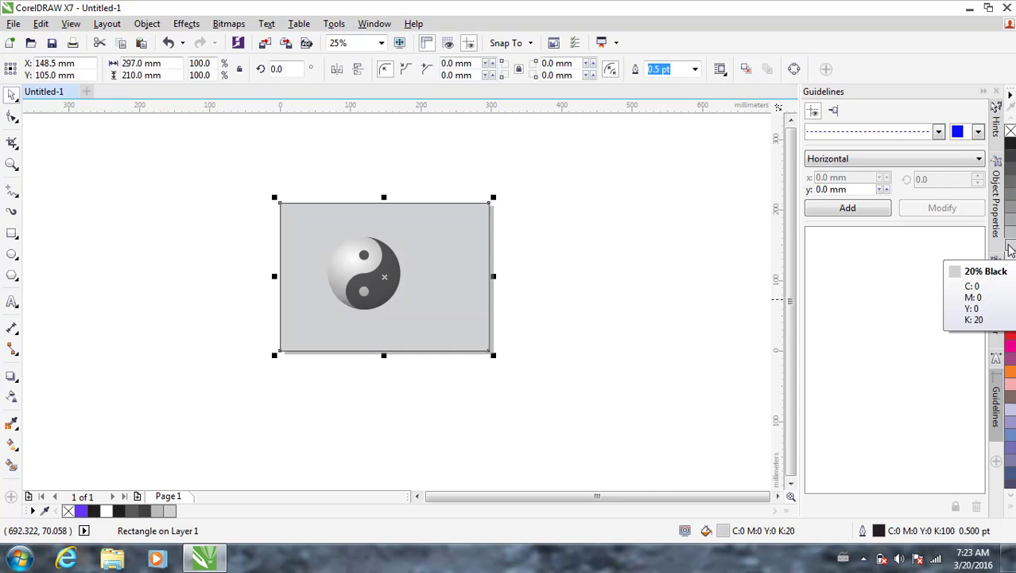
left_click(199, 291)
scroll(332, 307, "up", 1)
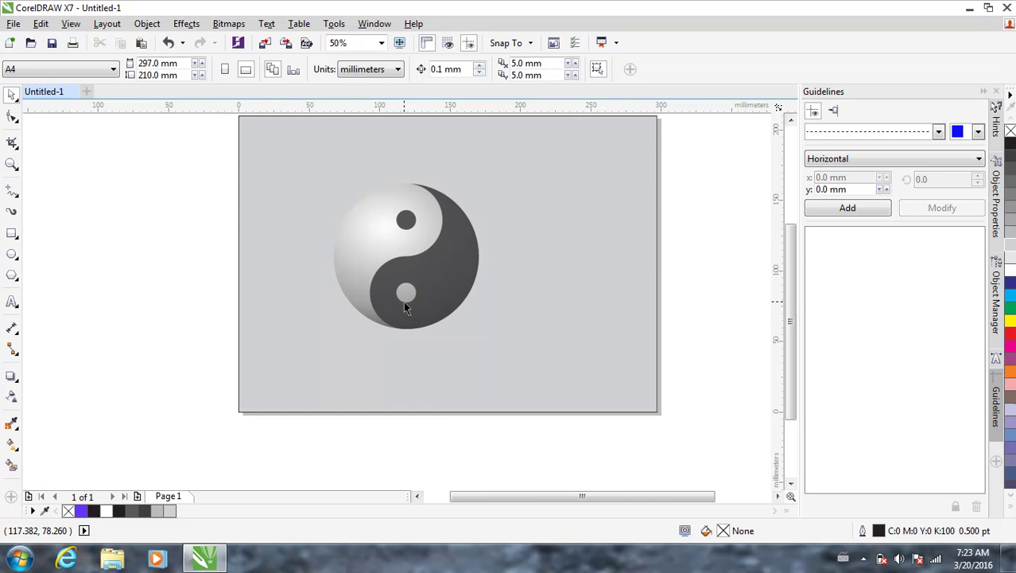
- Fade the page frame downward with a linear fountain transparency at about -89.8°, starting near its upper edge and ending below the page
left_click(519, 316)
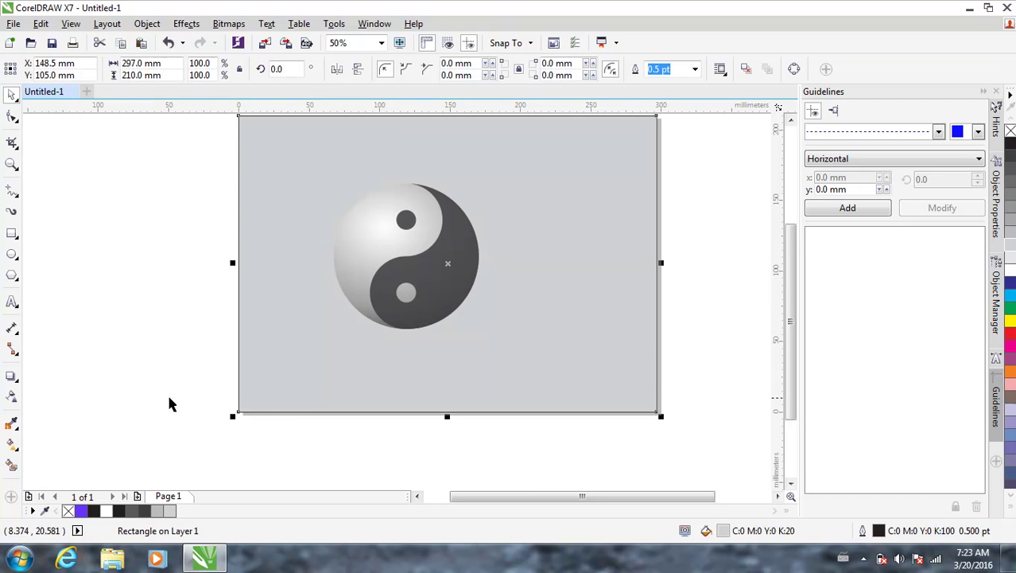
left_click(11, 396)
scroll(404, 306, "down", 1)
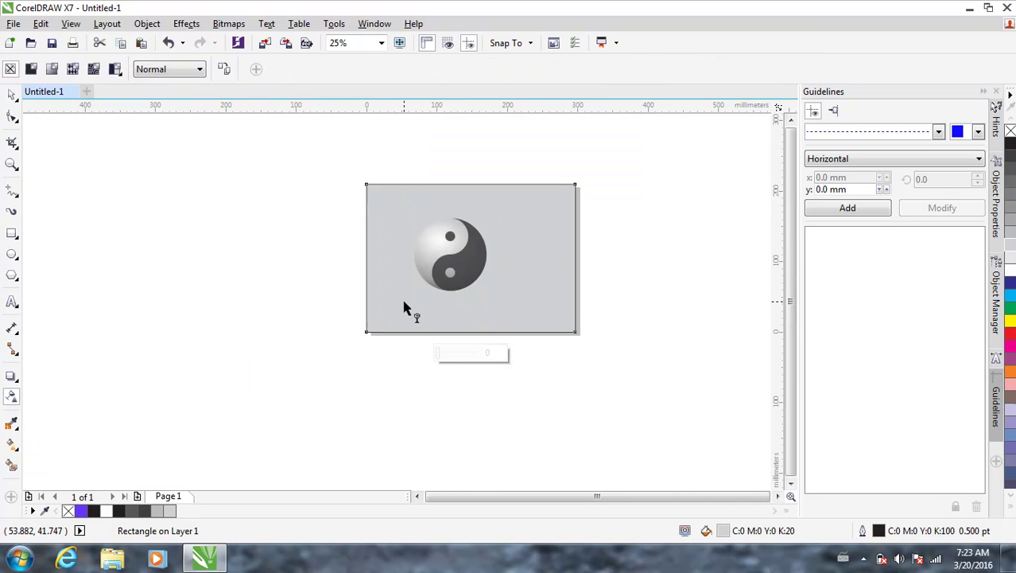
left_click_drag(513, 208, 513, 357)
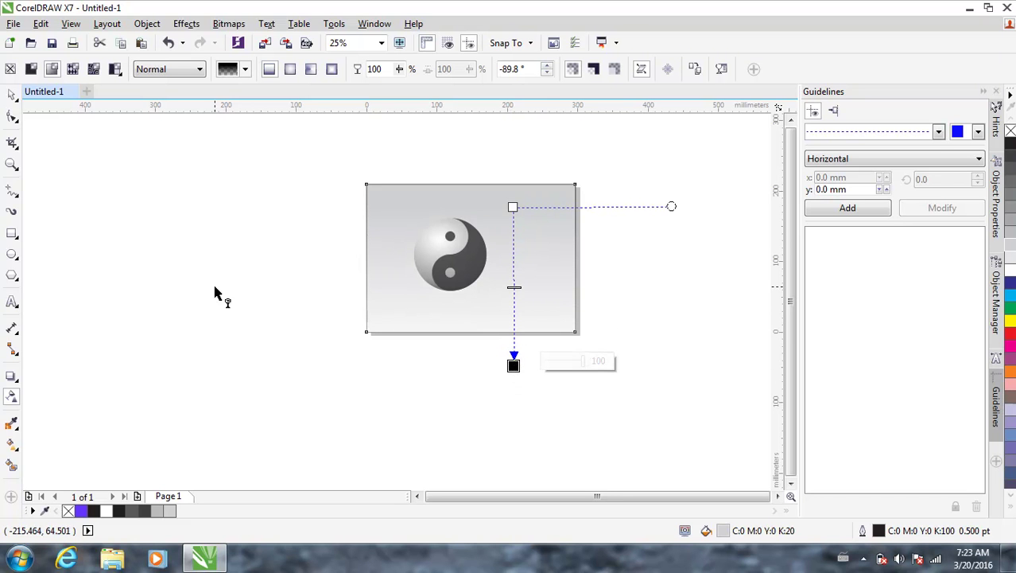
left_click(12, 95)
left_click(345, 288)
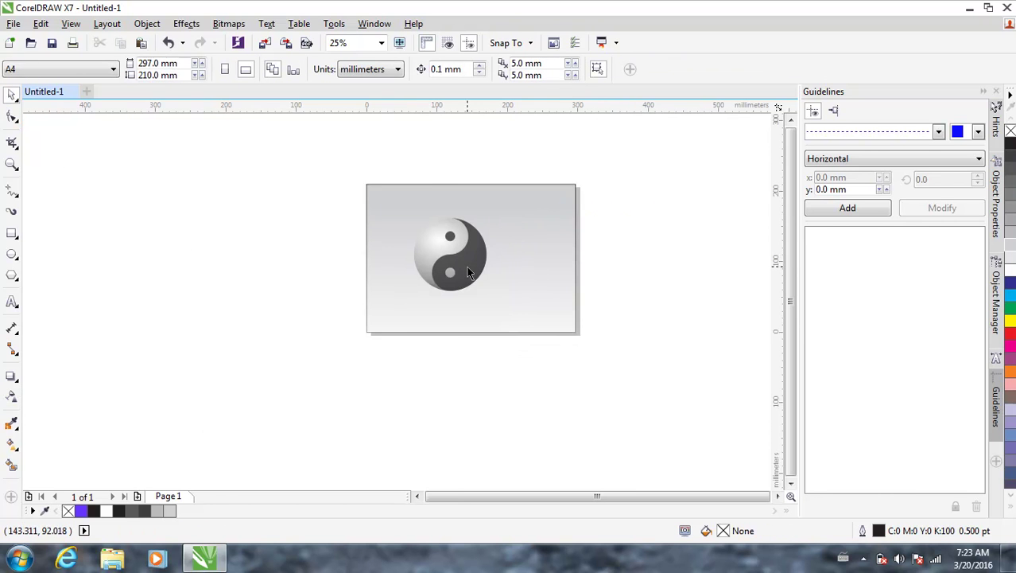
- Duplicate the transparent overlay circle and place the copy outside the page, to the right of it
scroll(390, 302, "up", 1)
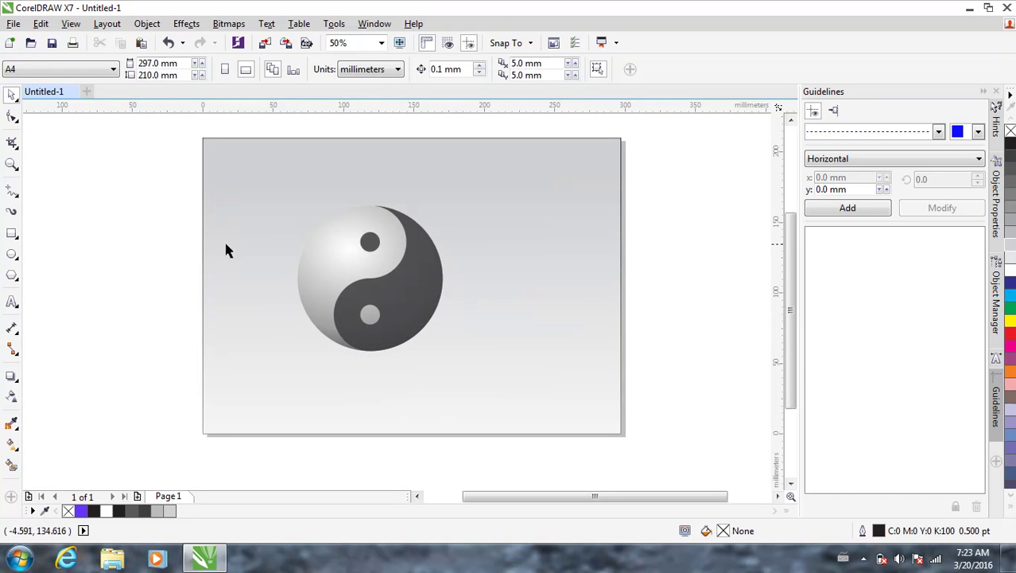
left_click(330, 263)
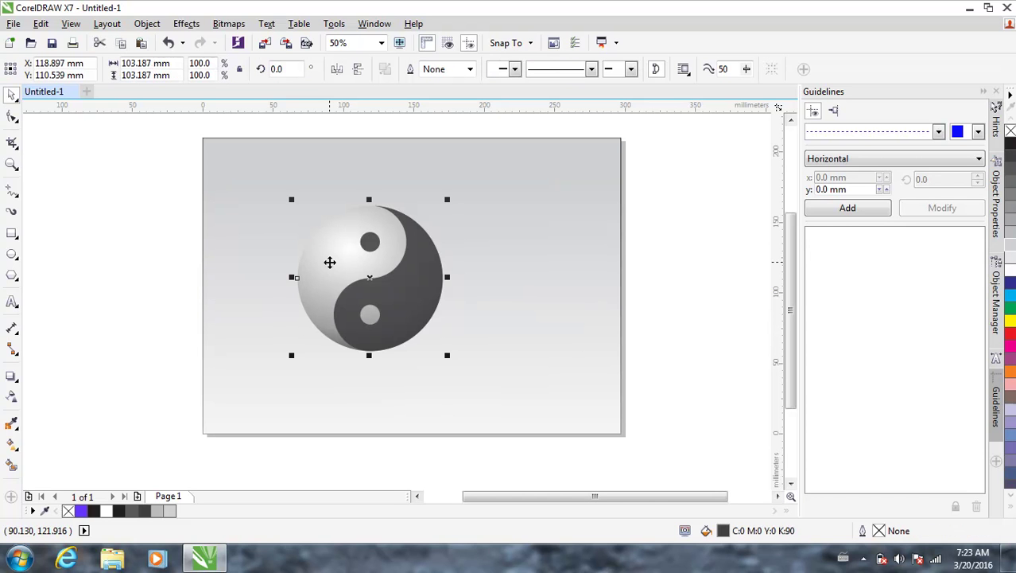
left_click_drag(338, 260, 665, 257)
scroll(404, 299, "down", 3)
scroll(404, 299, "up", 3)
left_click_drag(416, 277, 540, 260)
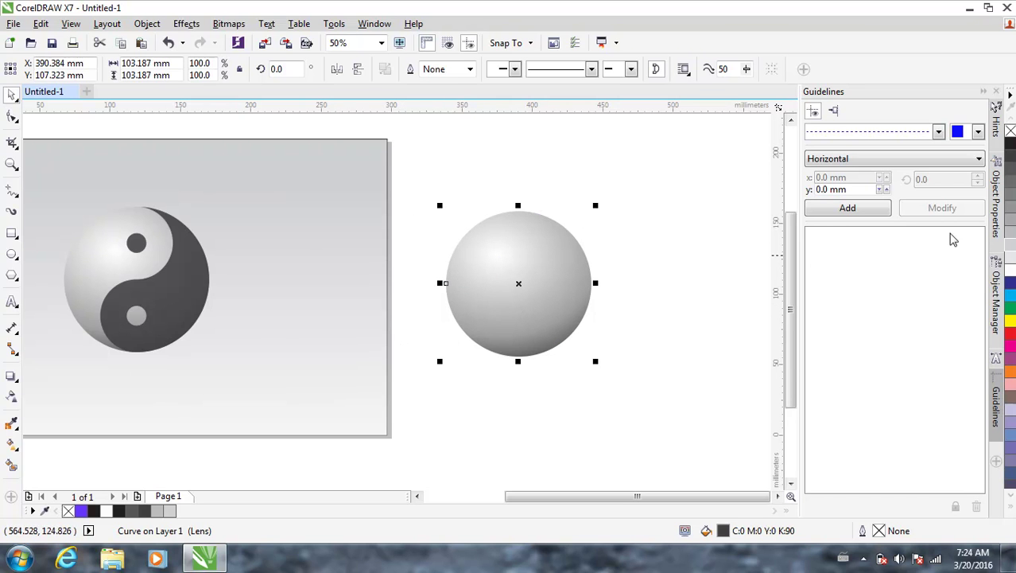
- Remove the transparency from the copied circle and move it onto the page, to the lower right of the symbol
left_click(11, 395)
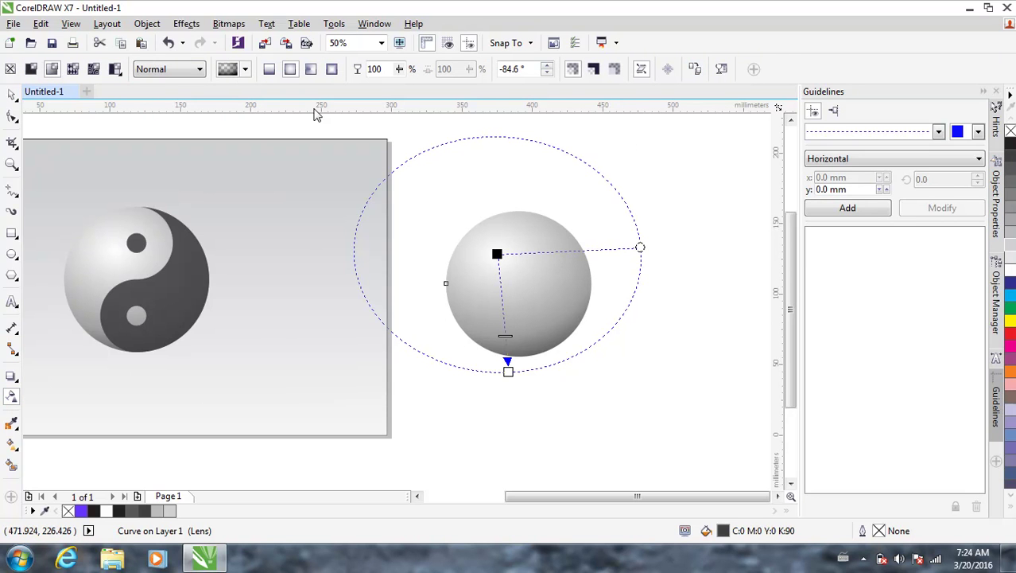
left_click(11, 70)
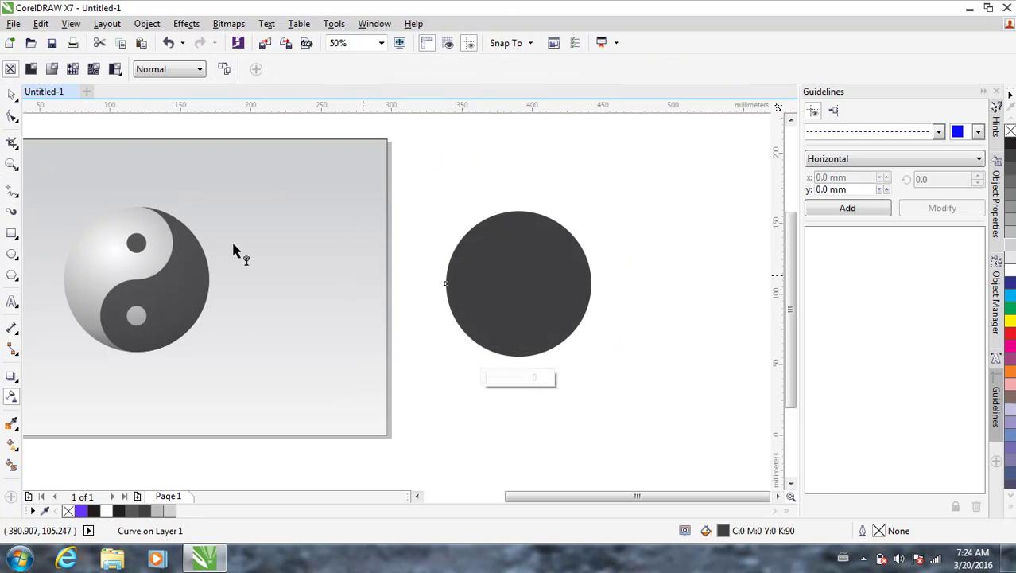
left_click(11, 95)
scroll(404, 306, "down", 3)
scroll(404, 306, "up", 3)
left_click_drag(723, 231, 494, 282)
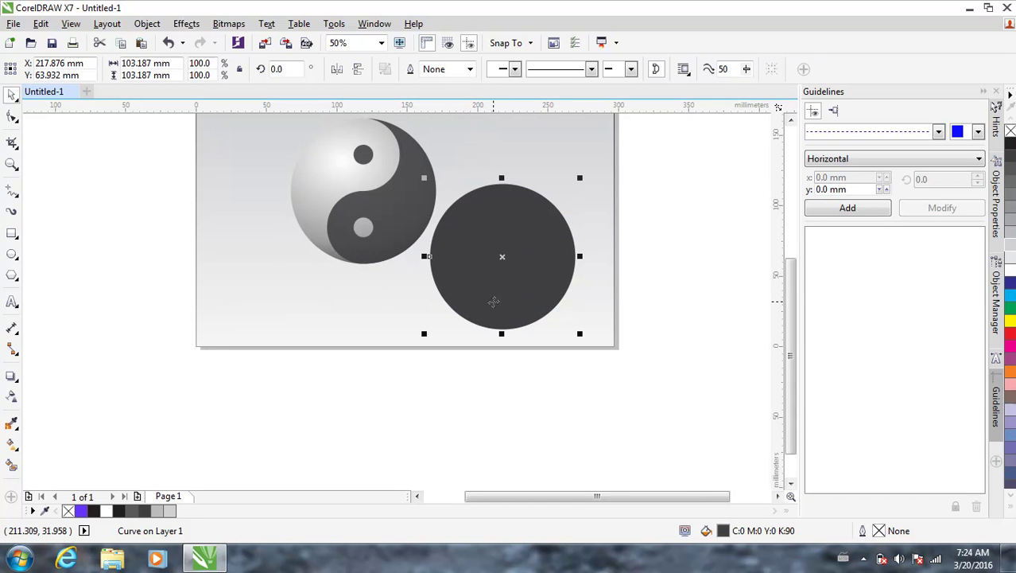
left_click_drag(502, 177, 420, 291)
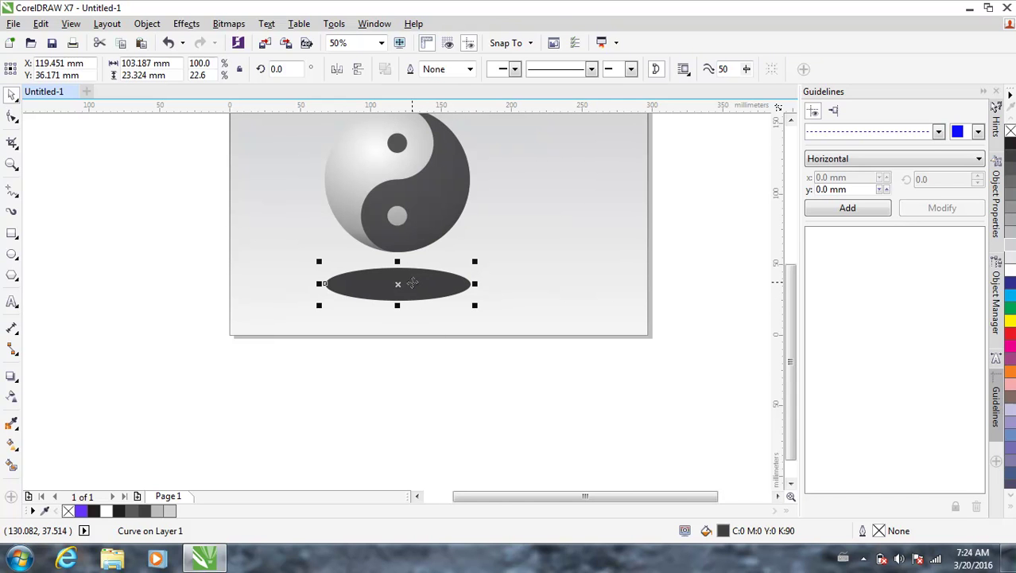
key("ctrl+z")
key("ctrl+z")
key("ctrl+z")
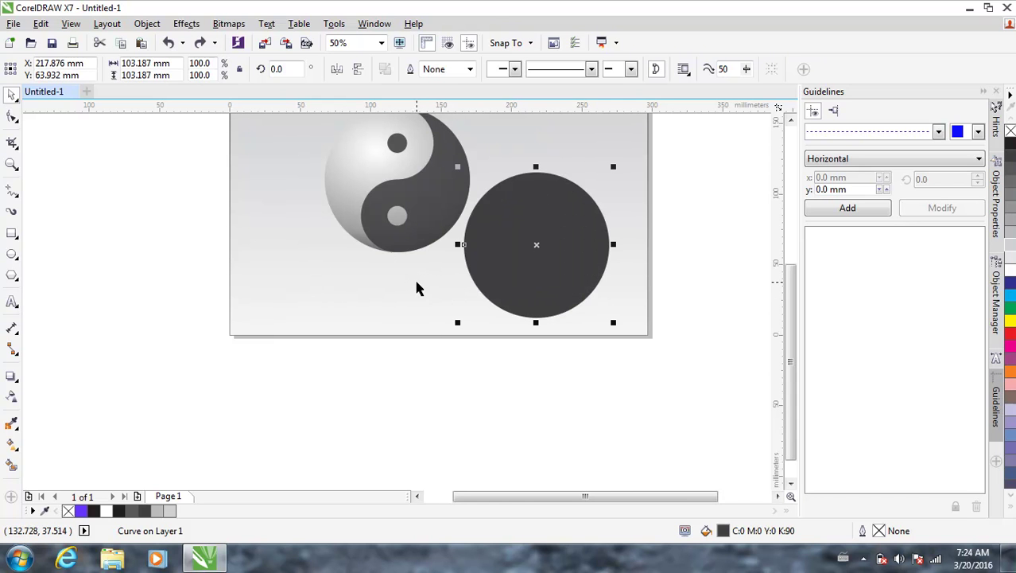
- Flatten the dark circle into an ellipse about 23.6 mm high and place it just below the yin-yang symbol
left_click_drag(536, 171, 395, 282)
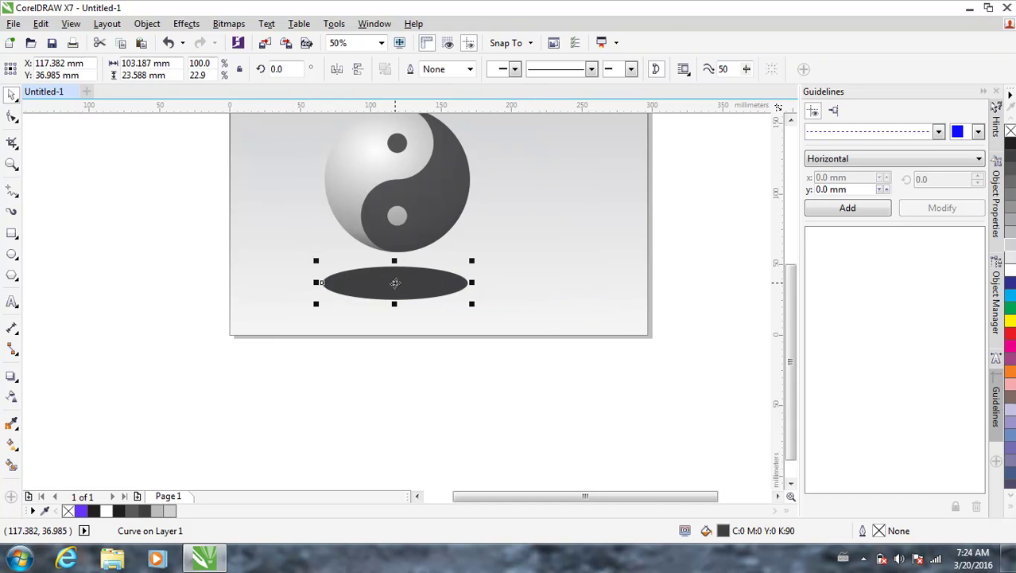
scroll(402, 298, "down", 1)
scroll(402, 298, "up", 1)
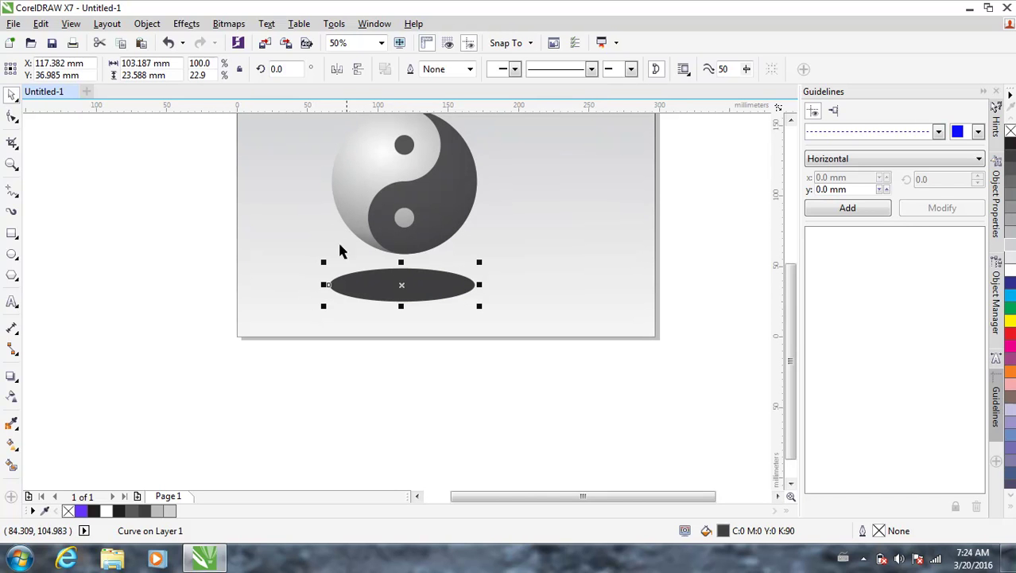
- Add a drop shadow to the dark ellipse, offset about 104.2 mm to the right and 13.3 mm down
left_click(11, 380)
left_click(84, 379)
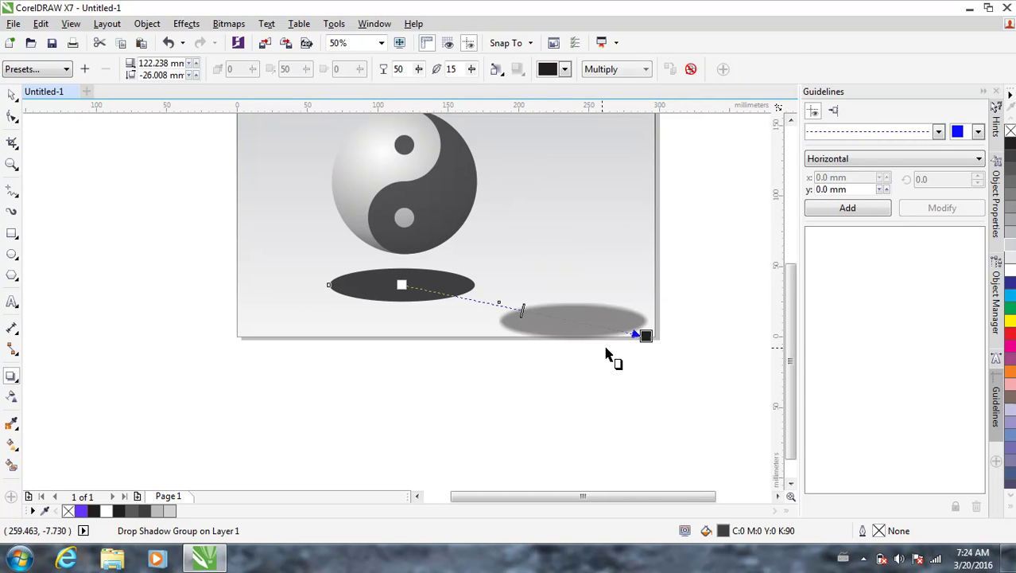
left_click_drag(645, 335, 620, 311)
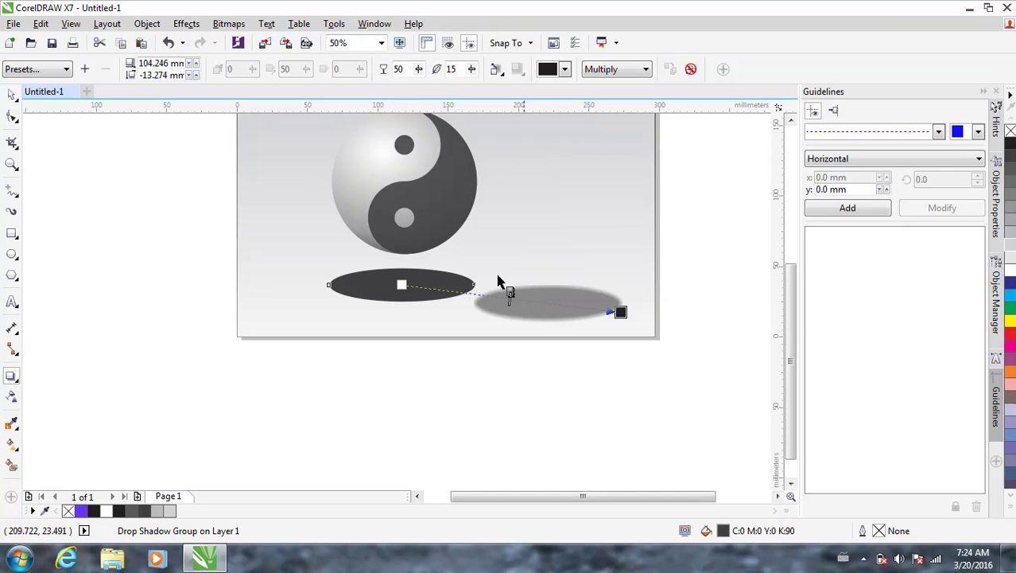
- Set the drop shadow's feathering to 28 and its opacity to 24, and deselect the ellipse
left_click(471, 72)
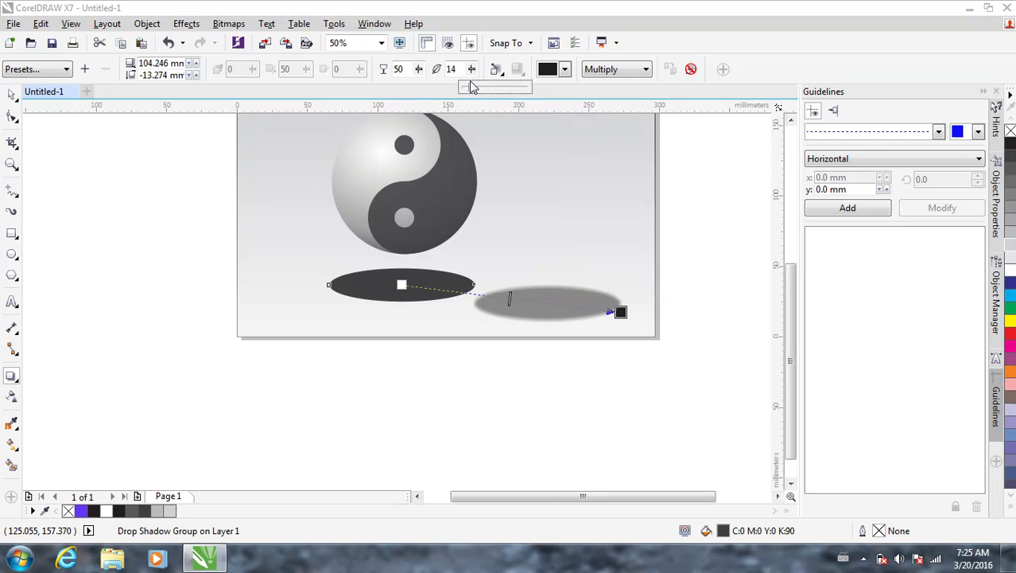
left_click_drag(472, 89, 483, 91)
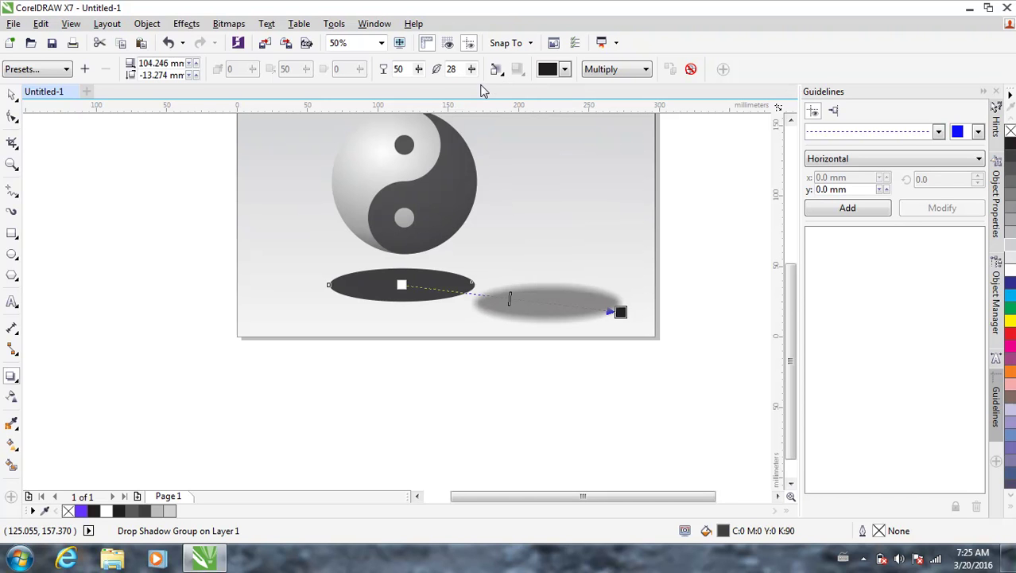
left_click(420, 70)
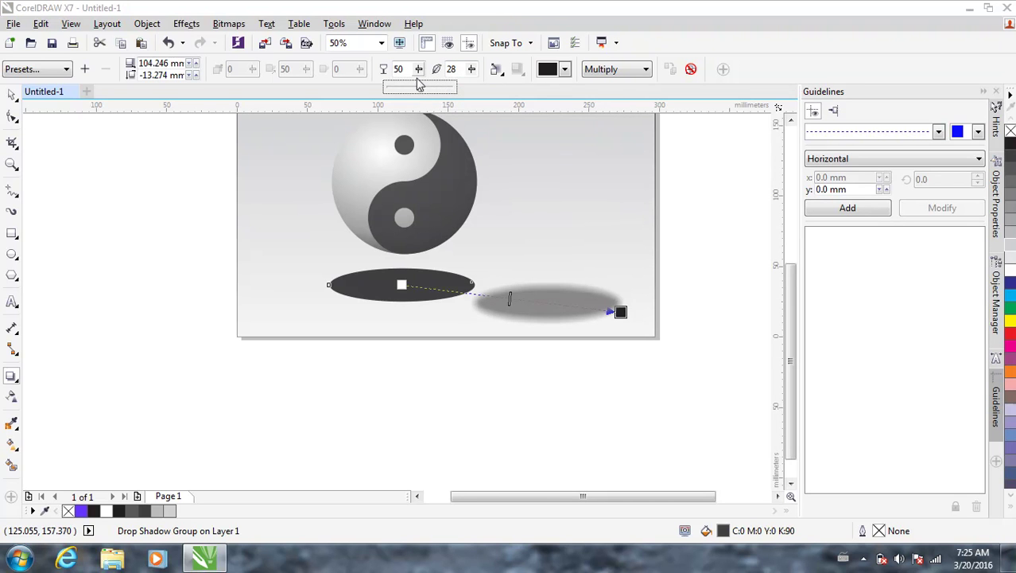
left_click_drag(422, 92, 409, 95)
left_click(419, 69)
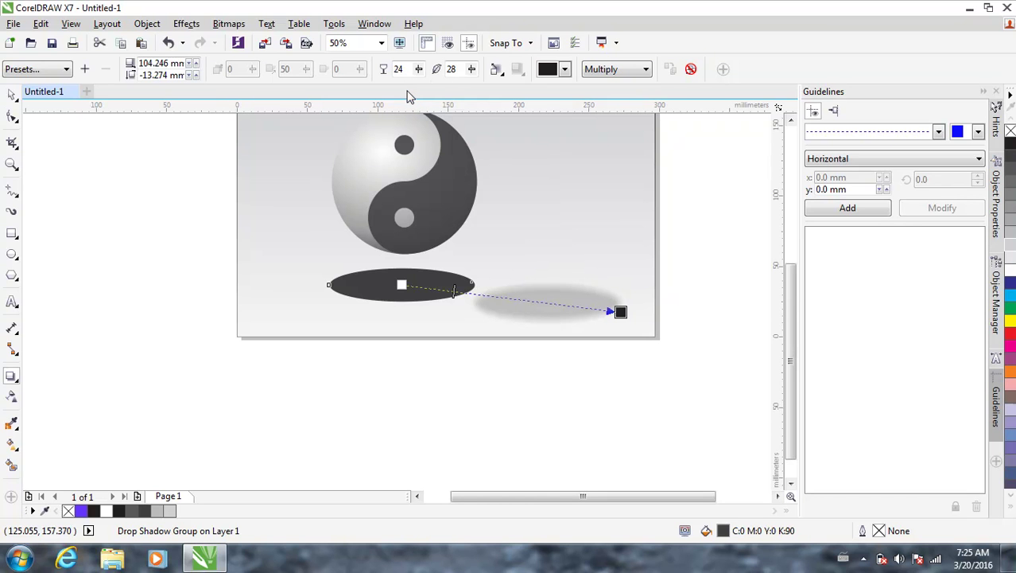
left_click(11, 94)
left_click(131, 272)
scroll(404, 308, "down", 1)
scroll(404, 308, "up", 1)
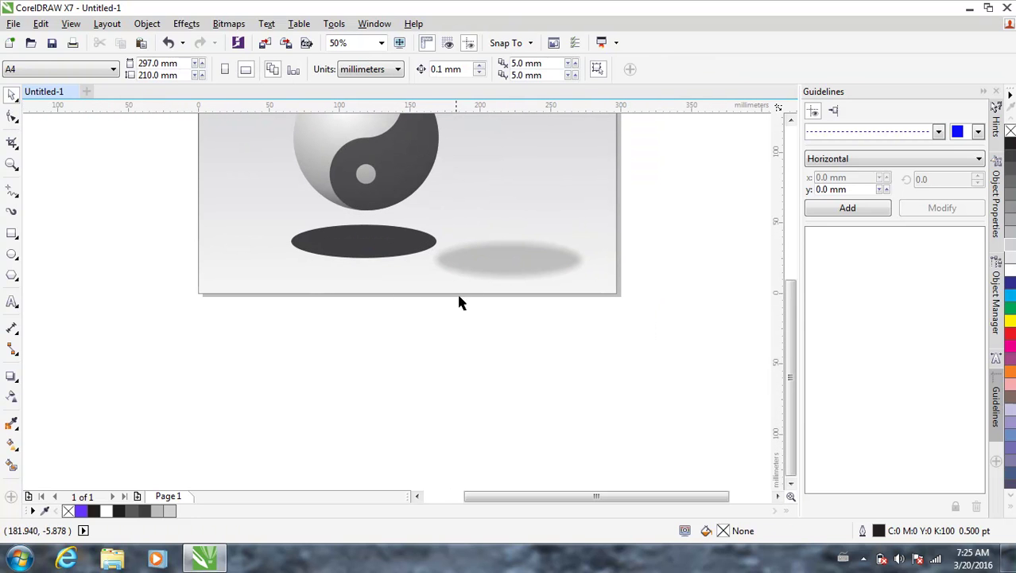
- Break the drop shadow group apart so the soft shadow separates from the dark ellipse
left_click(510, 269)
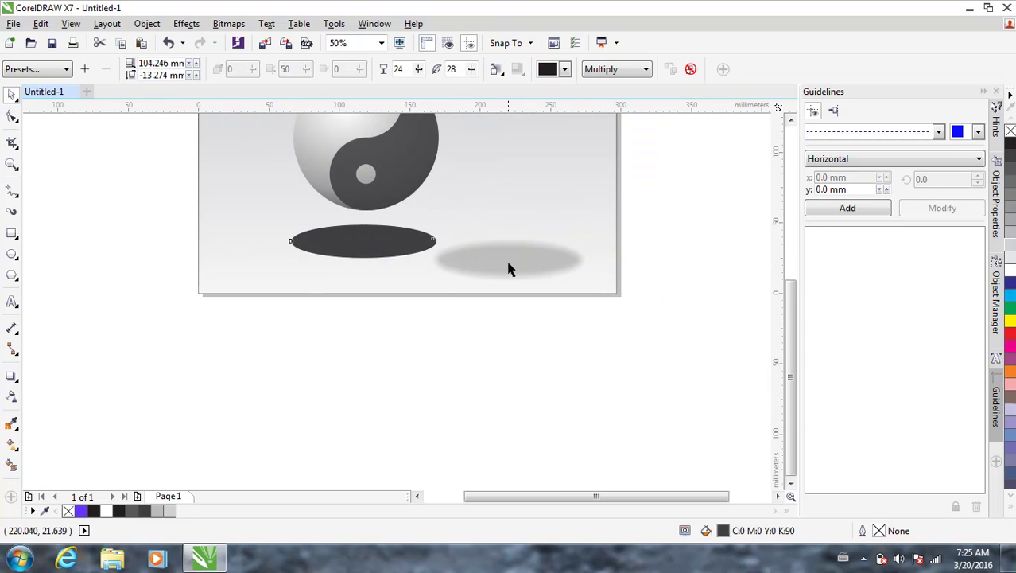
right_click(438, 250)
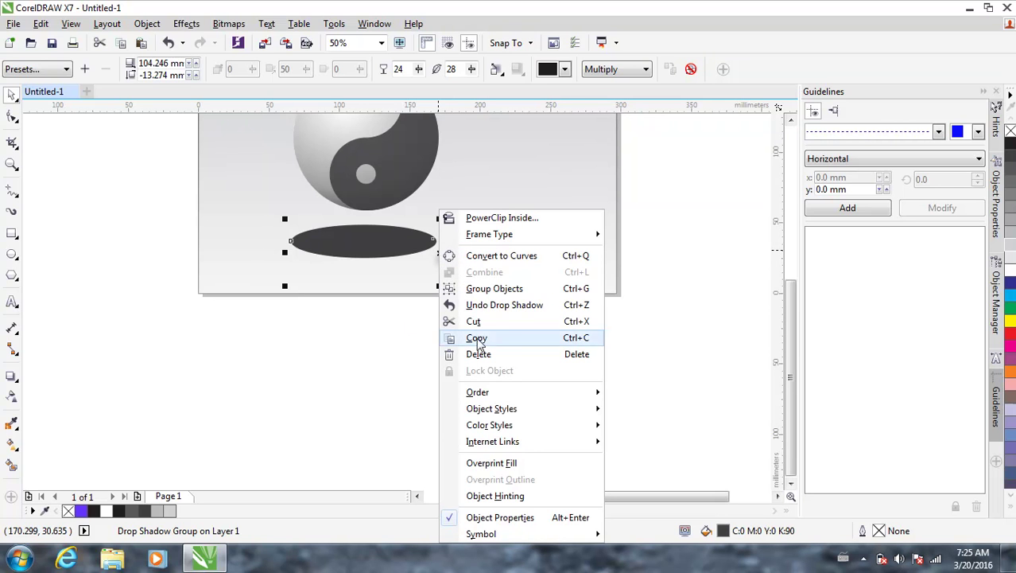
left_click(385, 350)
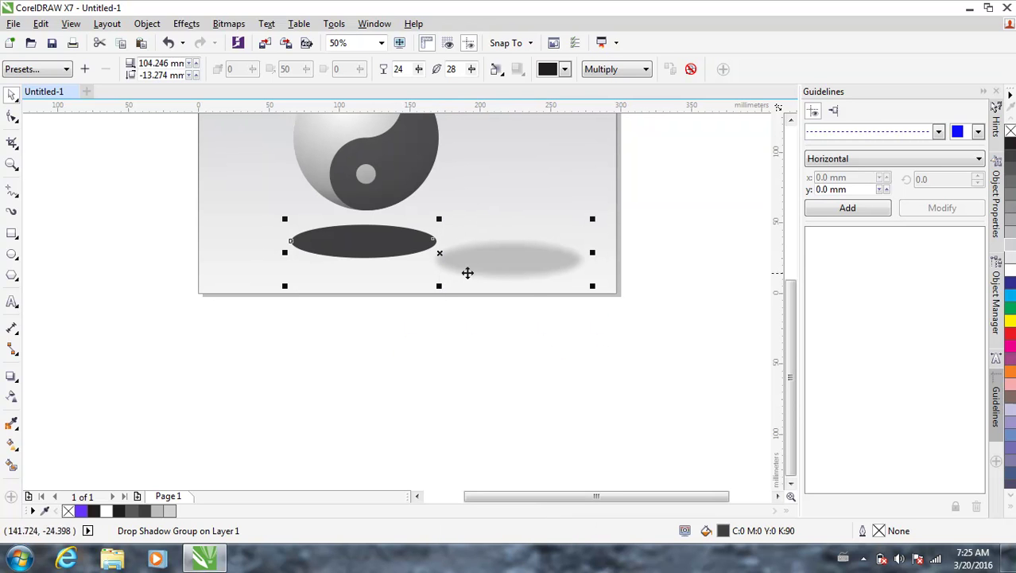
left_click(519, 288)
left_click(520, 265)
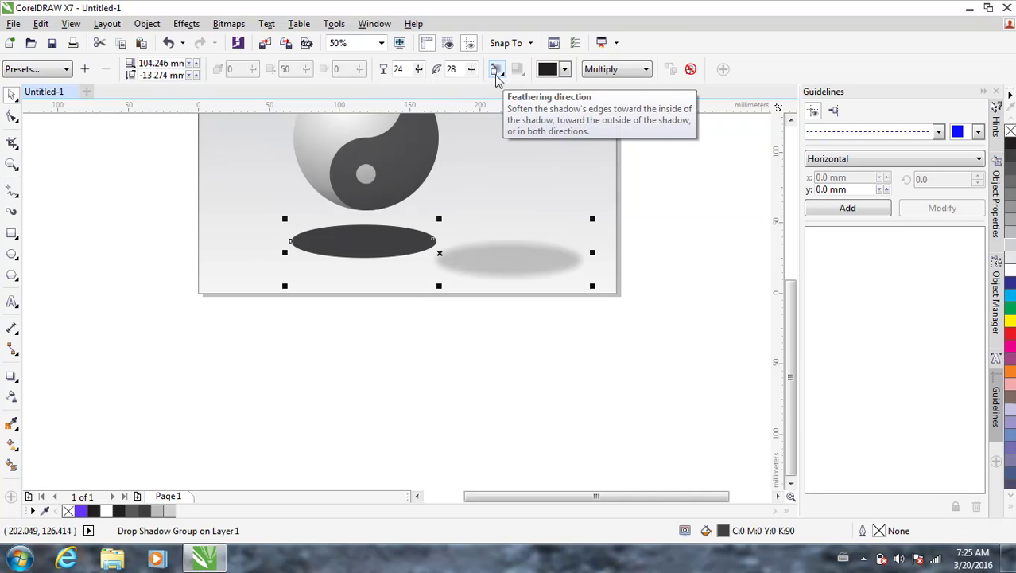
left_click(146, 24)
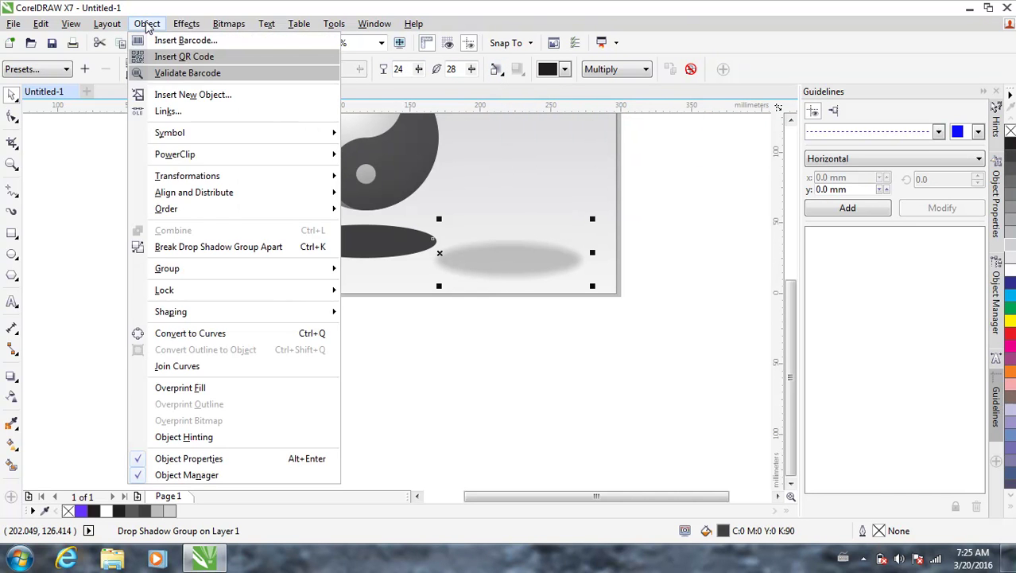
left_click(206, 254)
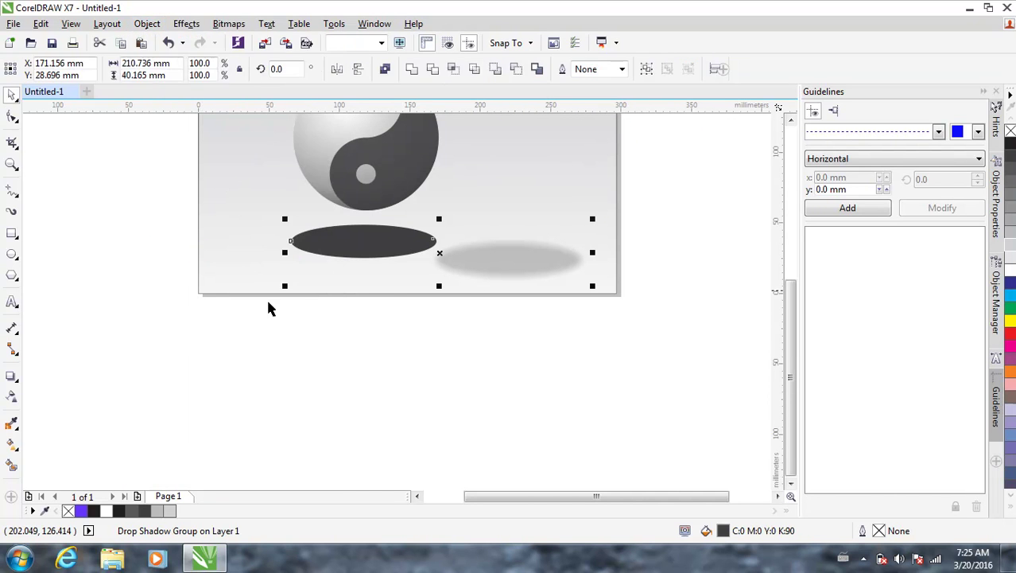
- Move the dark ellipse off the page, below its lower edge, and delete it, keeping the soft shadow
left_click_drag(379, 256, 334, 334)
left_click(486, 271)
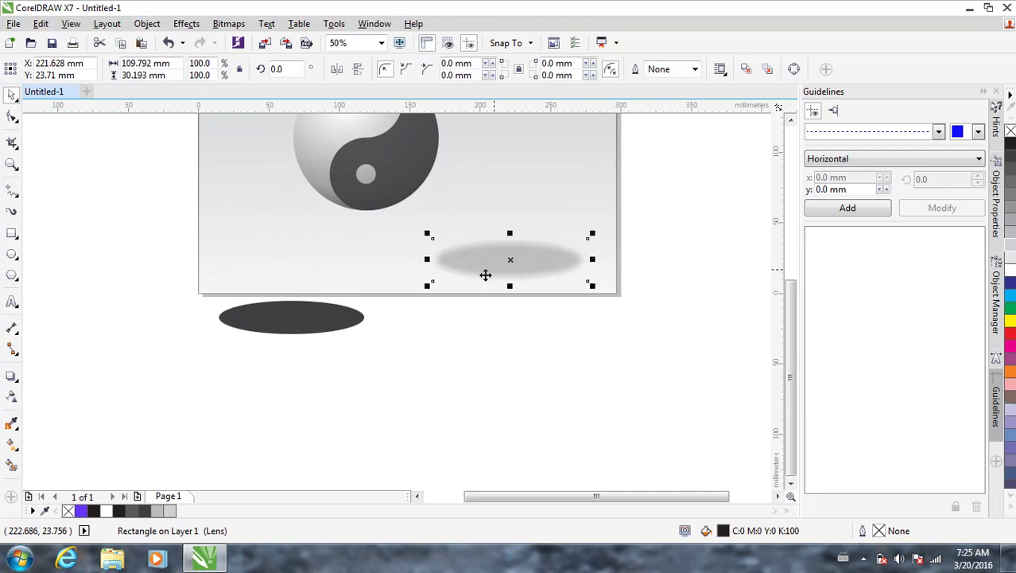
left_click(314, 333)
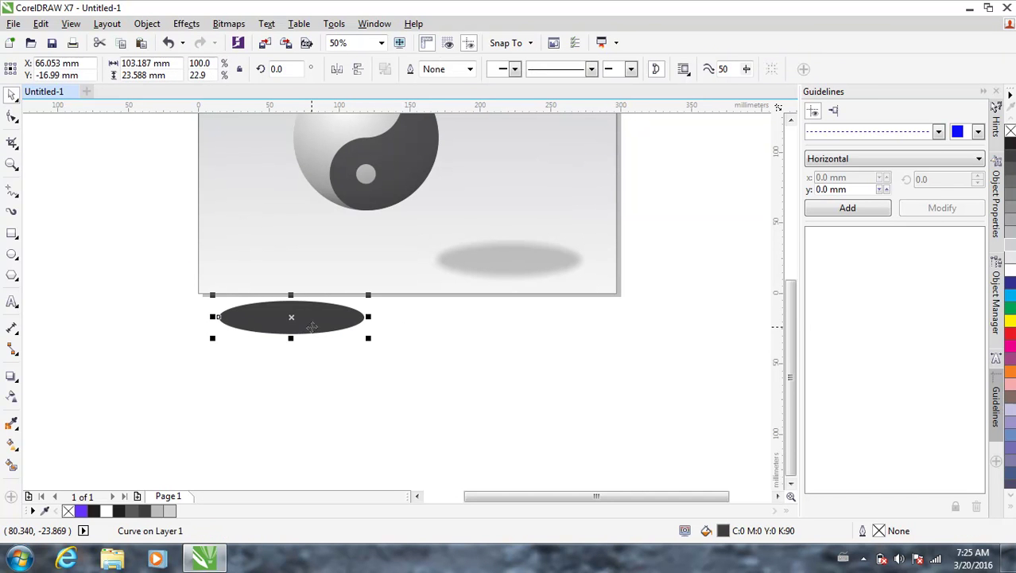
key("Delete")
- Move the soft shadow to just below the yin-yang symbol and align it horizontally with the symbol's centre
left_click_drag(490, 263, 356, 241)
scroll(404, 295, "down", 1)
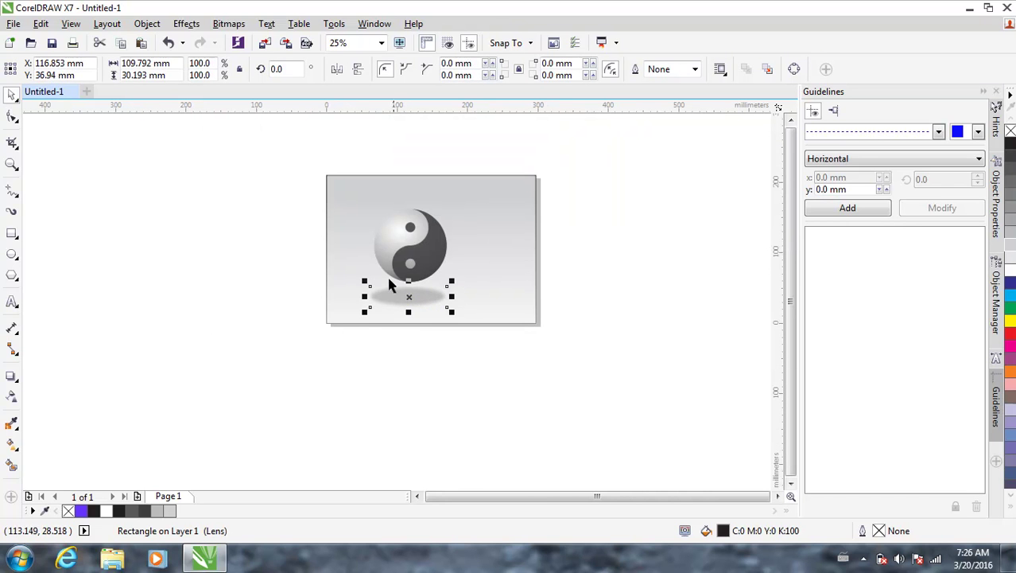
left_click(393, 239, "shift")
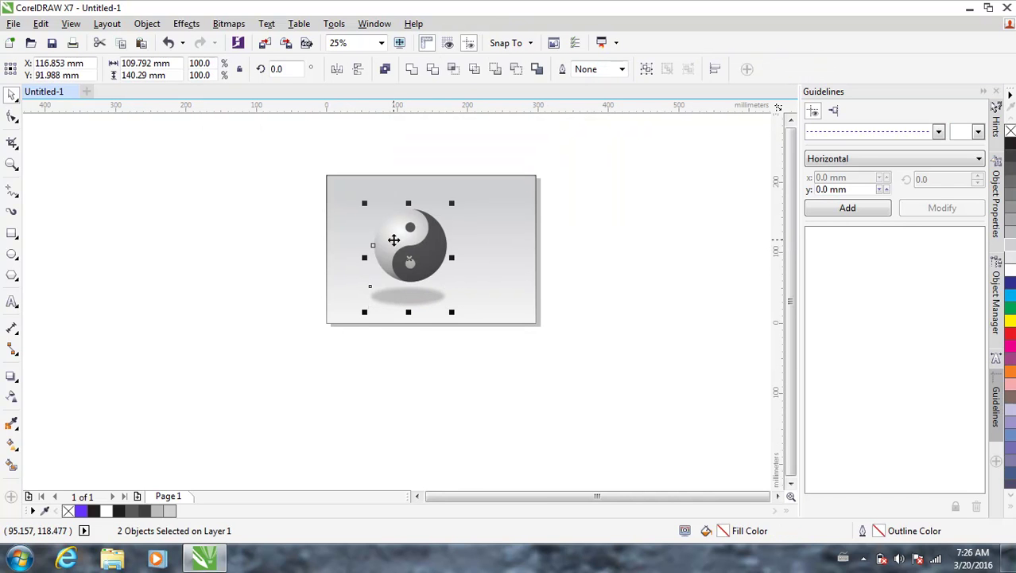
left_click(411, 325)
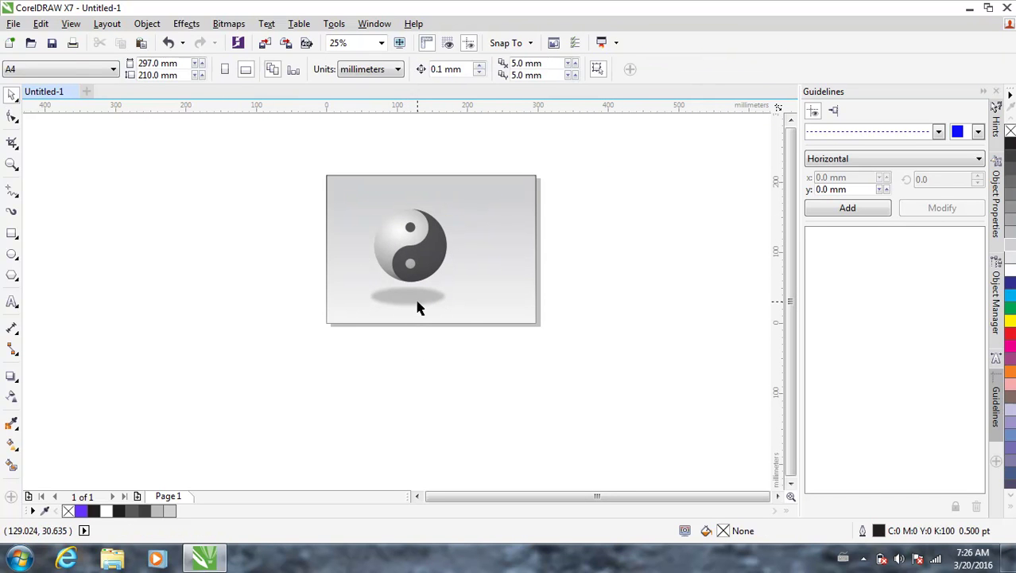
left_click(404, 293)
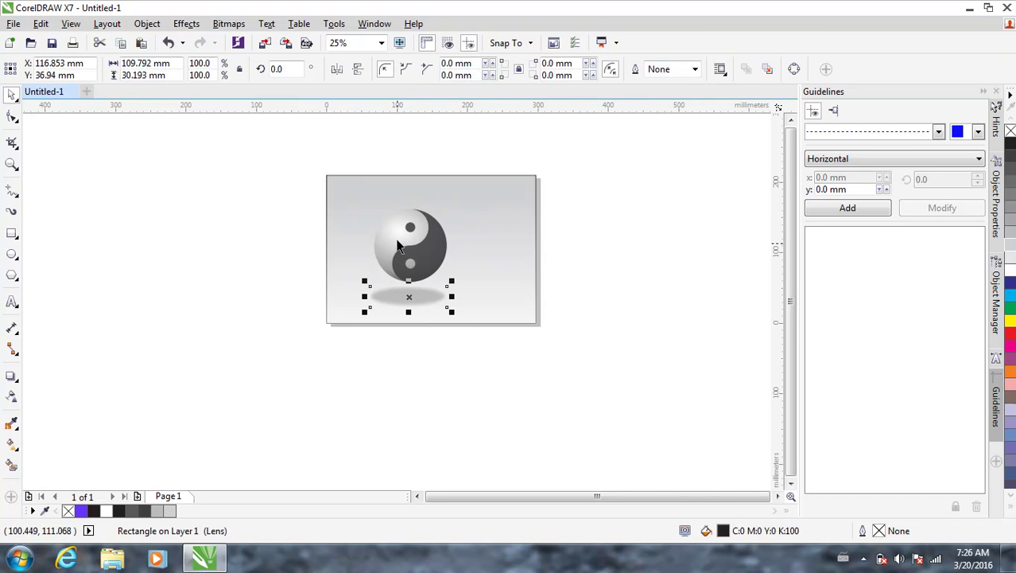
left_click(397, 233, "shift")
scroll(400, 251, "up", 1)
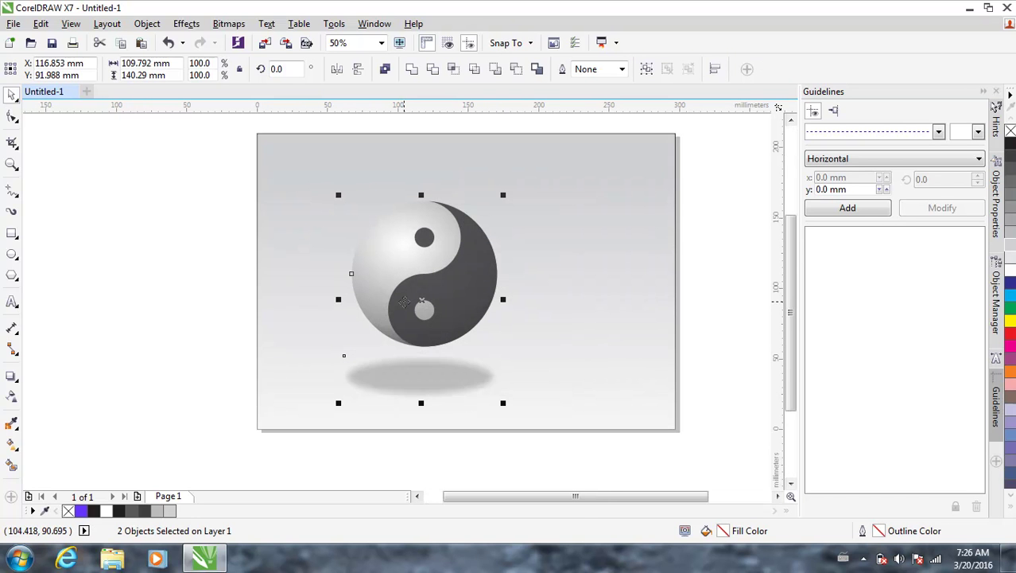
key("Right")
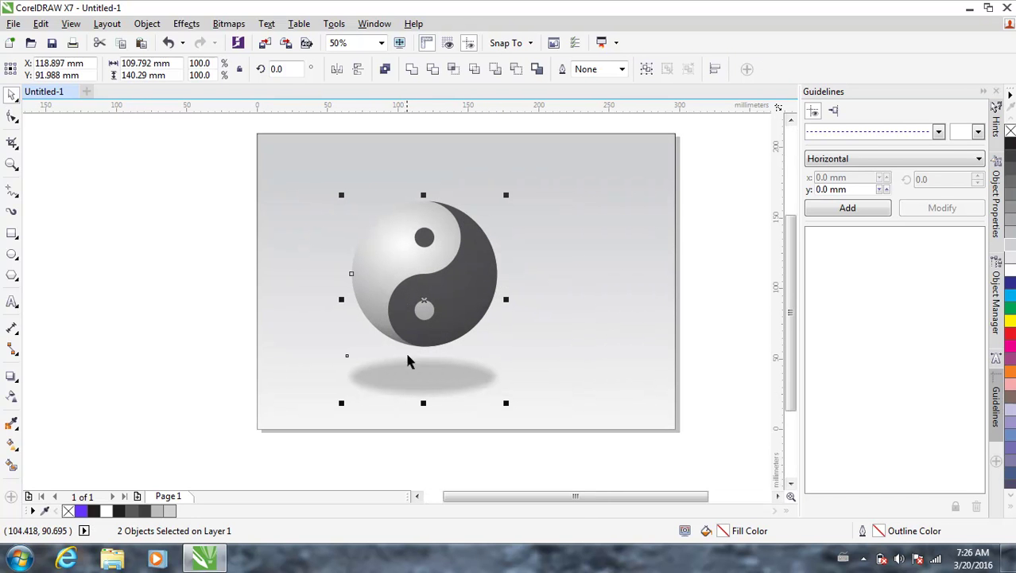
left_click(426, 468)
left_click(426, 387)
left_click(407, 275)
left_click(437, 395)
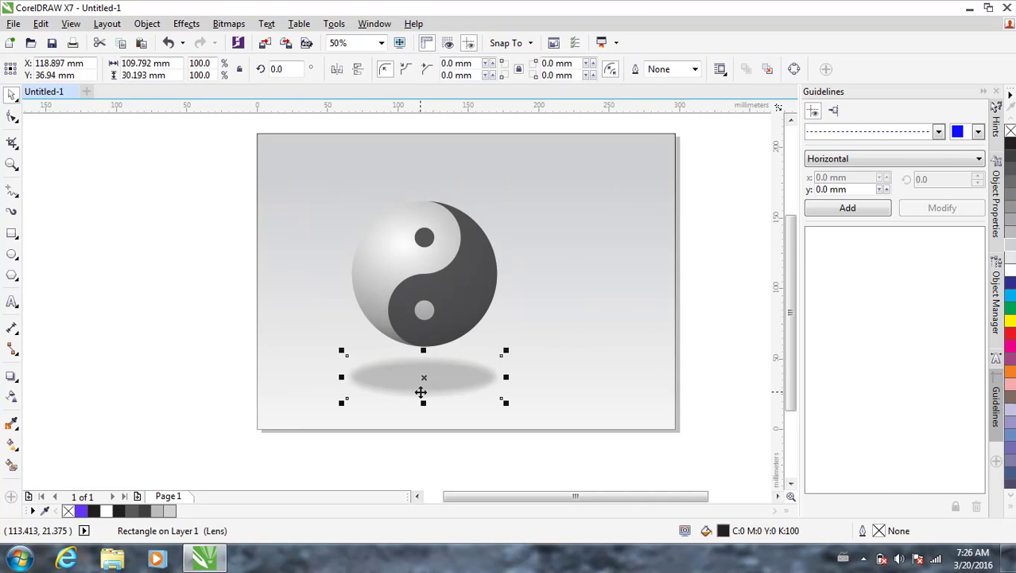
left_click(421, 424)
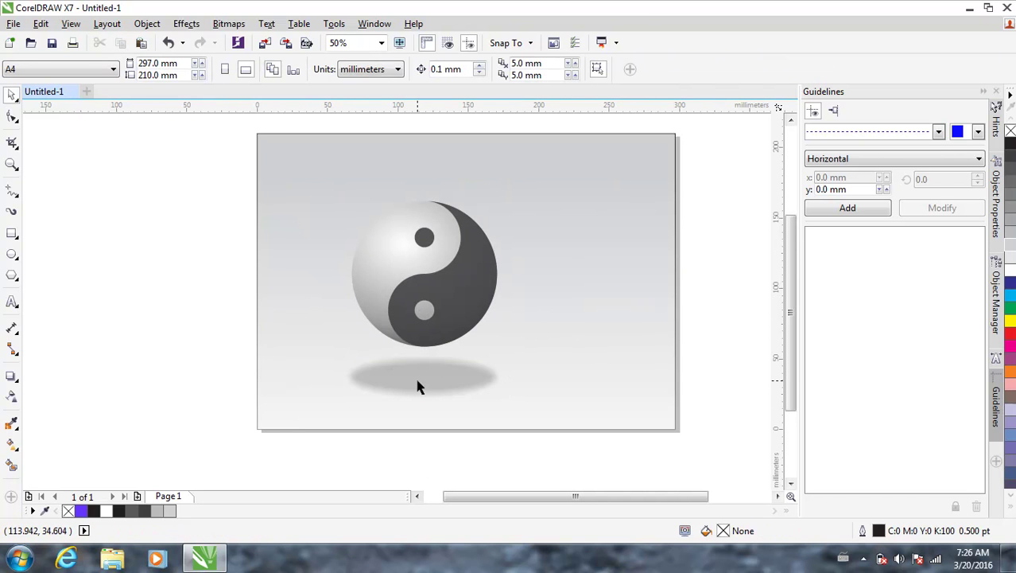
left_click(421, 388)
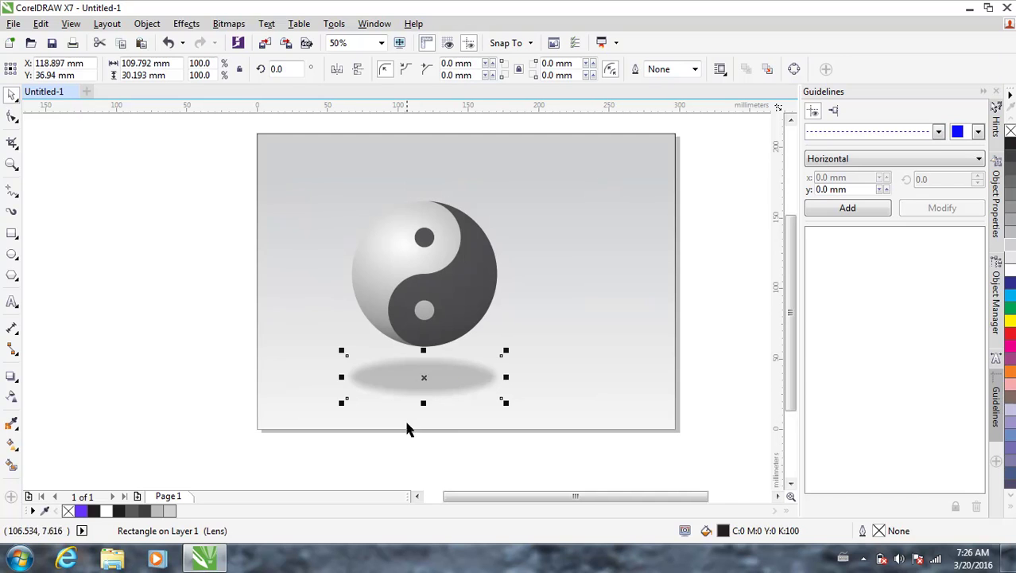
scroll(406, 358, "down", 2)
scroll(406, 311, "up", 2)
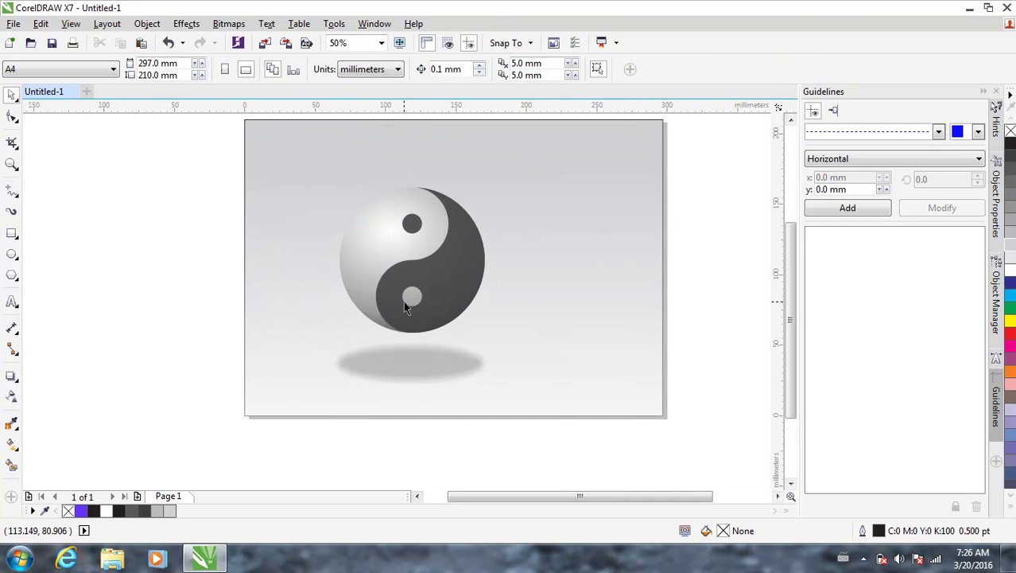
- Adjust the radial transparency on the symbol's overlay circle, from the upper part of the light half to just below the symbol, at about -89°
left_click(372, 226)
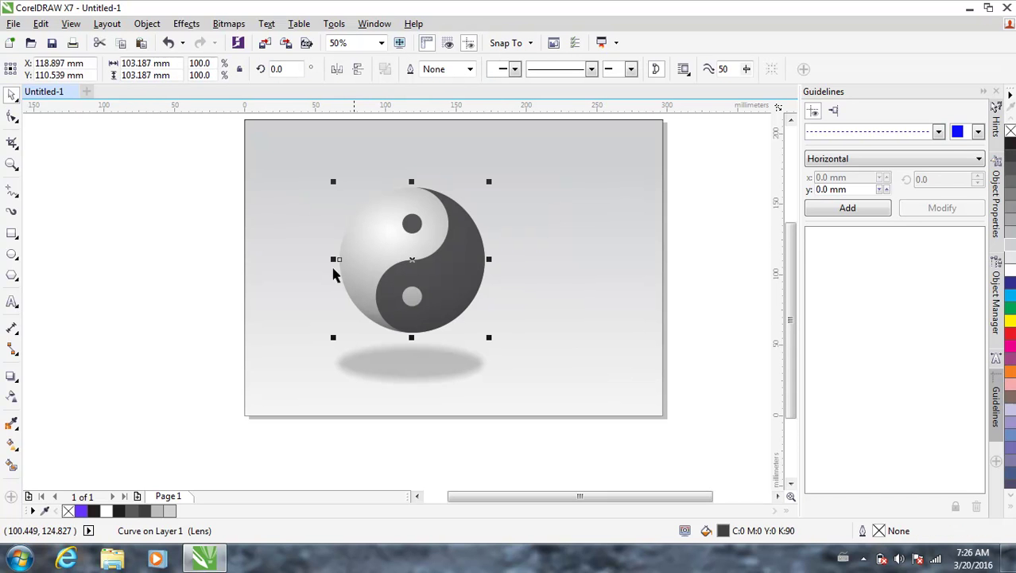
left_click(12, 398)
mouse_move(387, 216)
left_mouse_down()
mouse_move(394, 223)
mouse_move(388, 218)
left_mouse_up()
mouse_move(402, 349)
left_mouse_down()
mouse_move(406, 325)
mouse_move(390, 342)
left_mouse_up()
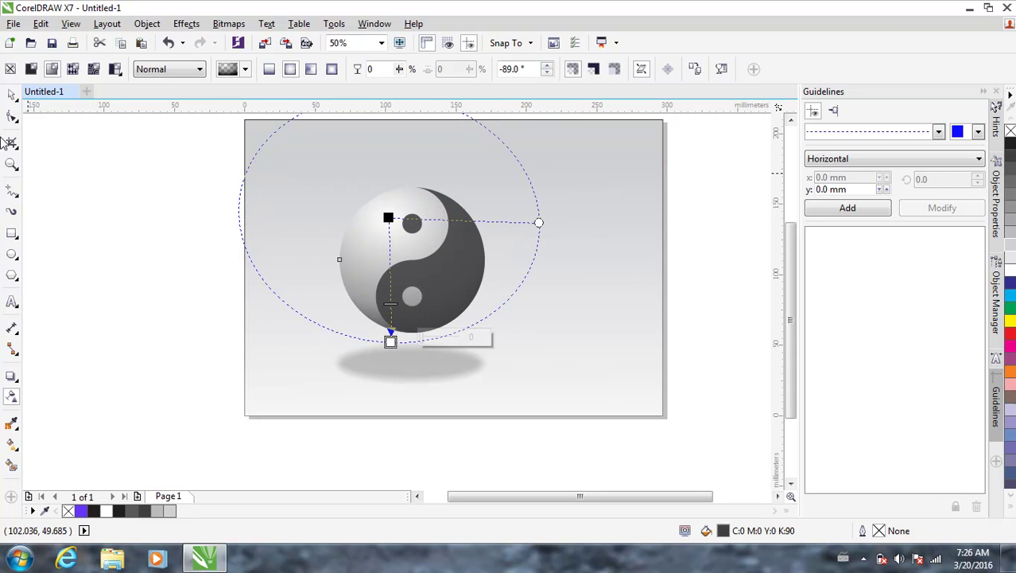
left_click(12, 93)
key("F3")
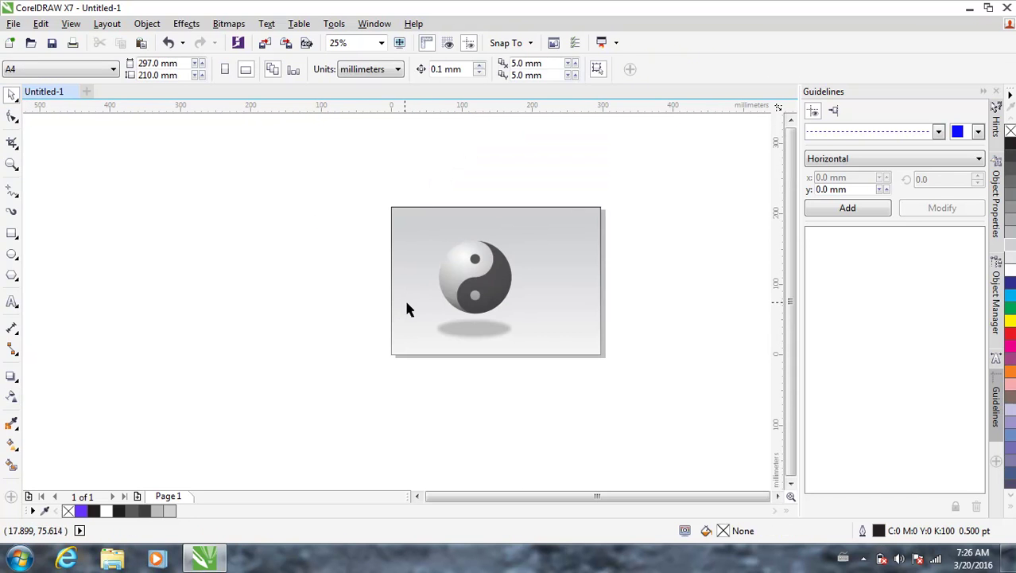
scroll(470, 296, "up", 1)
scroll(405, 308, "down", 1)
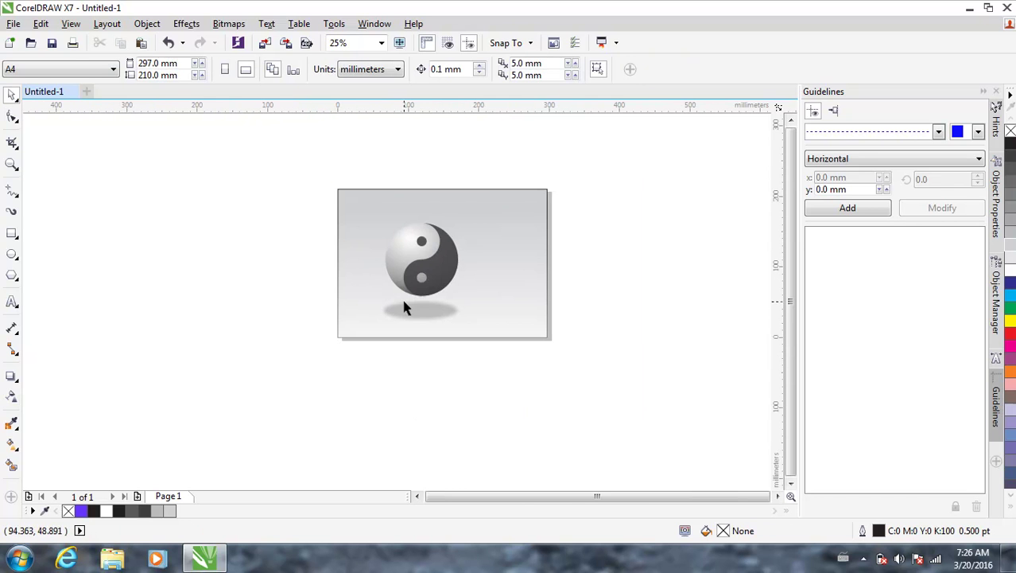
scroll(406, 308, "up", 1)
scroll(405, 309, "up", 2)
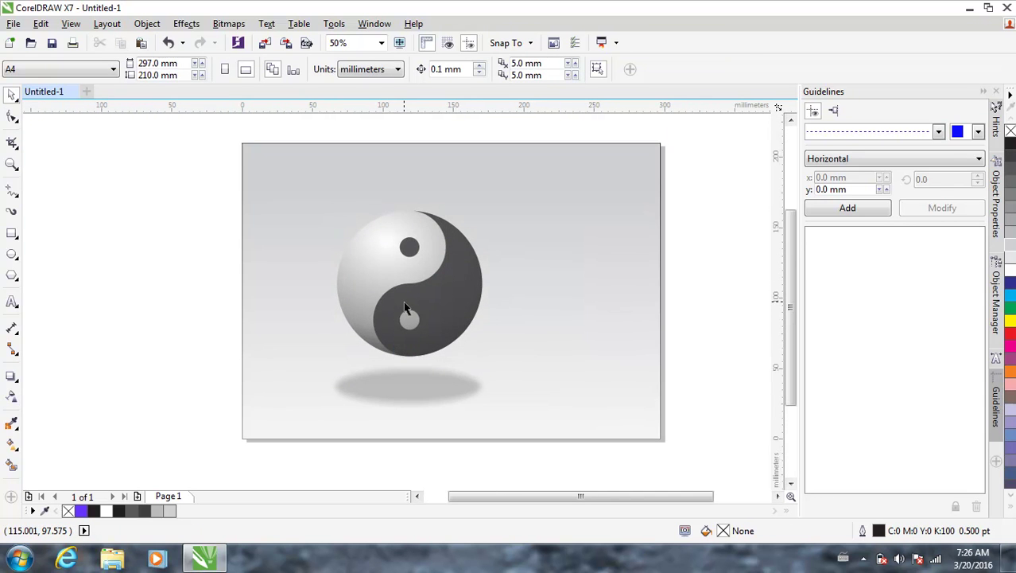
scroll(405, 306, "up", 1)
scroll(406, 306, "down", 1)
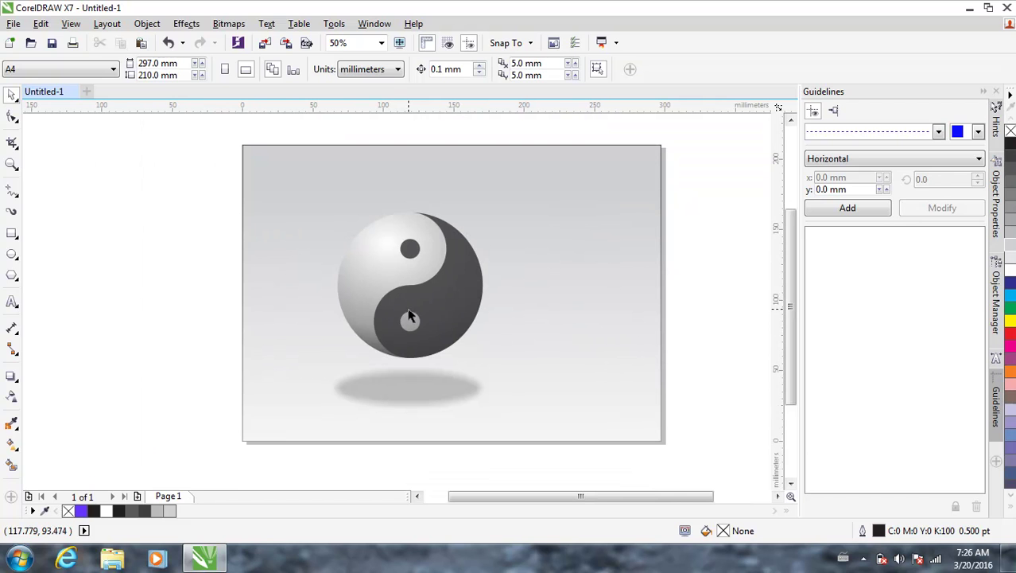